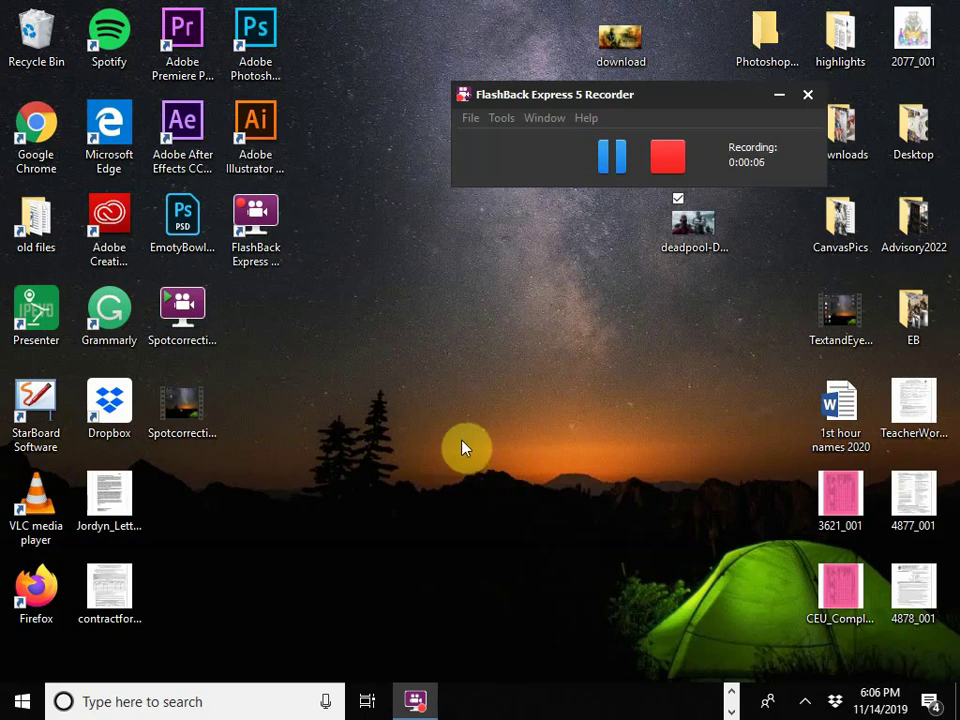
Bring the Chrome image search window back and maximize it.
click(731, 695)
click(446, 701)
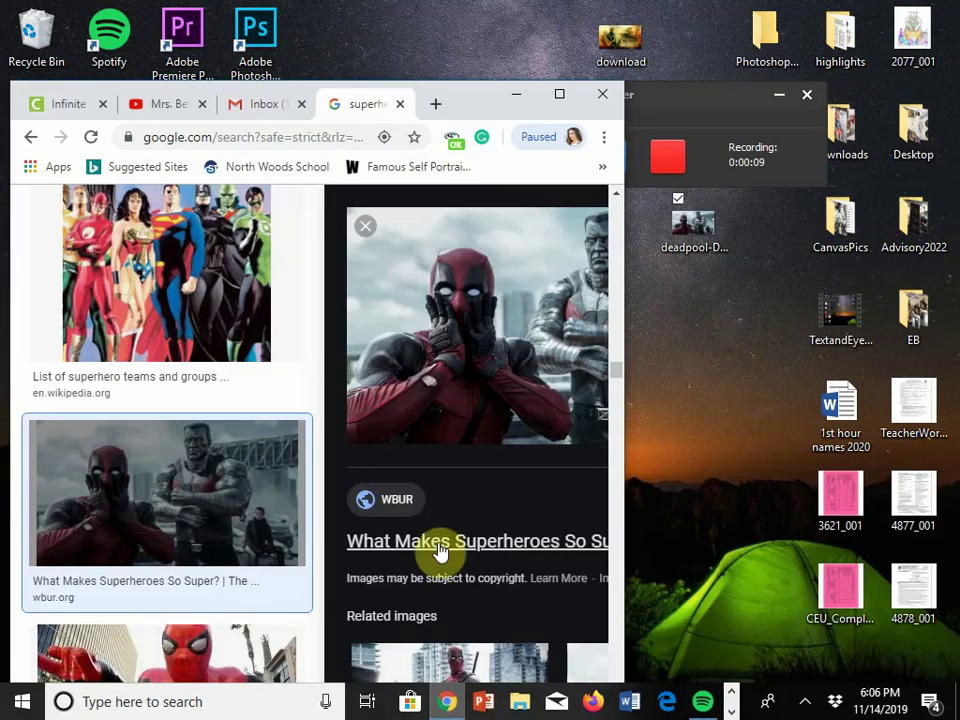
click(566, 93)
Scroll through the superhero results with the Deadpool and Colossus preview open.
scroll(300, 422, down, 10)
scroll(300, 422, up, 3)
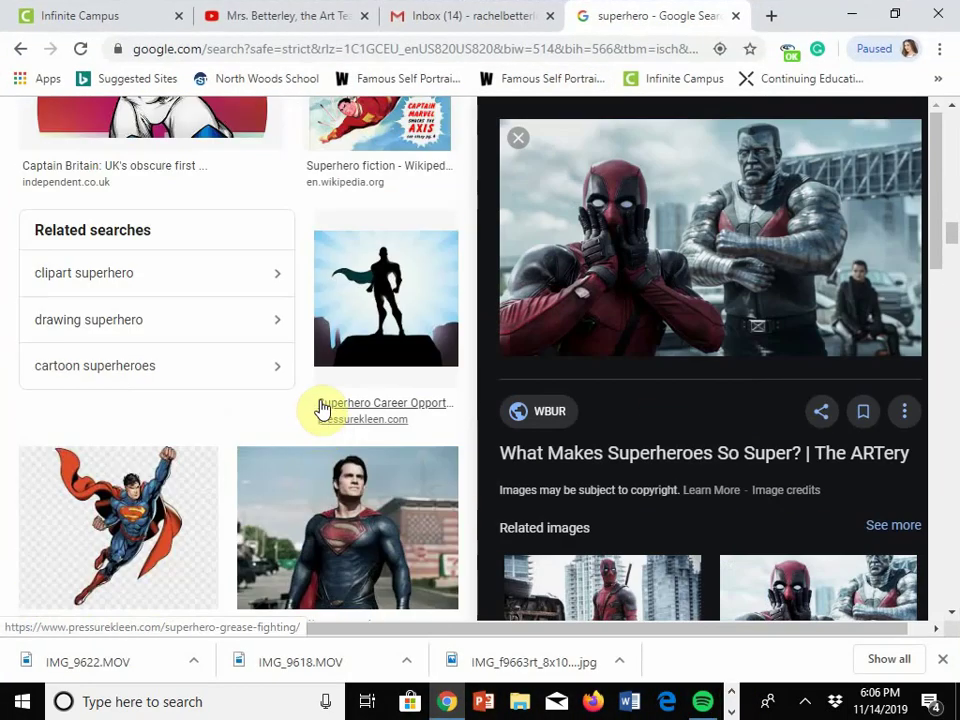
scroll(336, 336, up, 10)
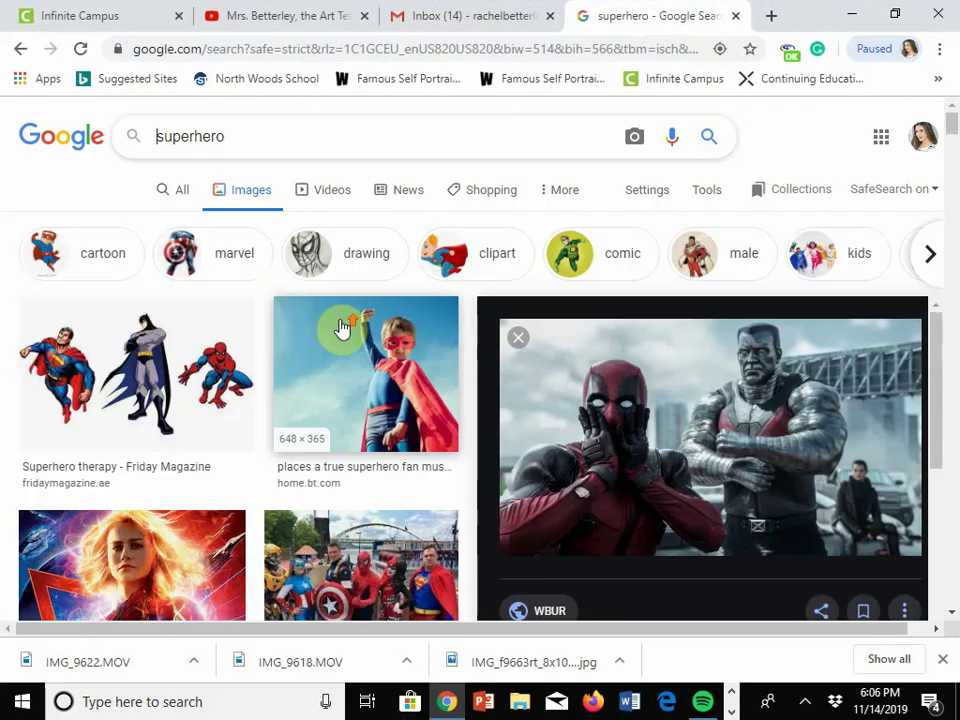
scroll(289, 336, down, 10)
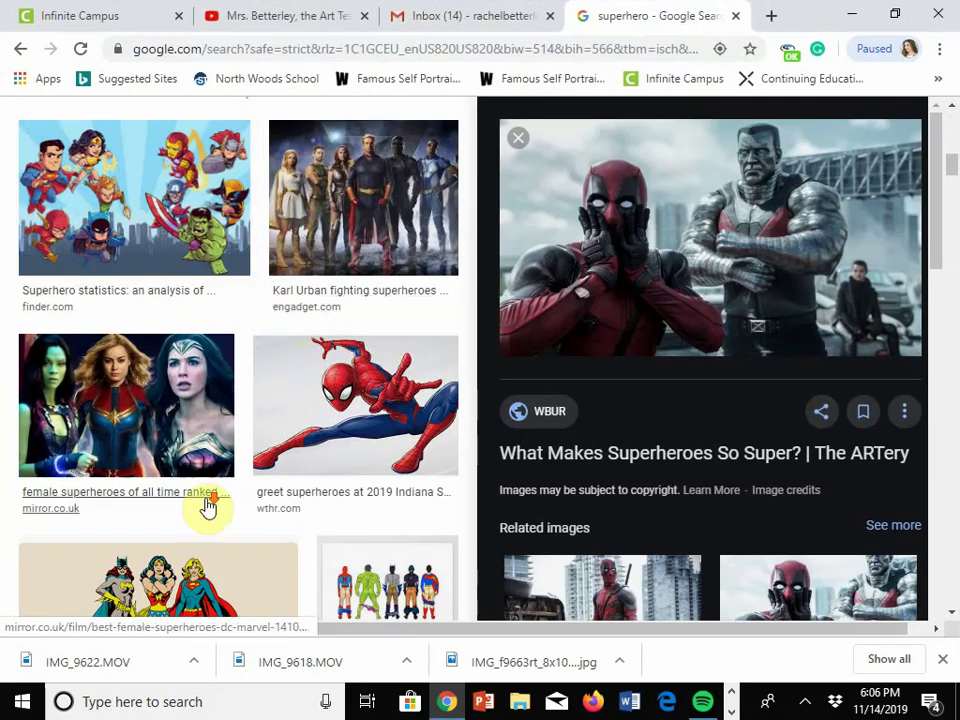
scroll(210, 495, down, 9)
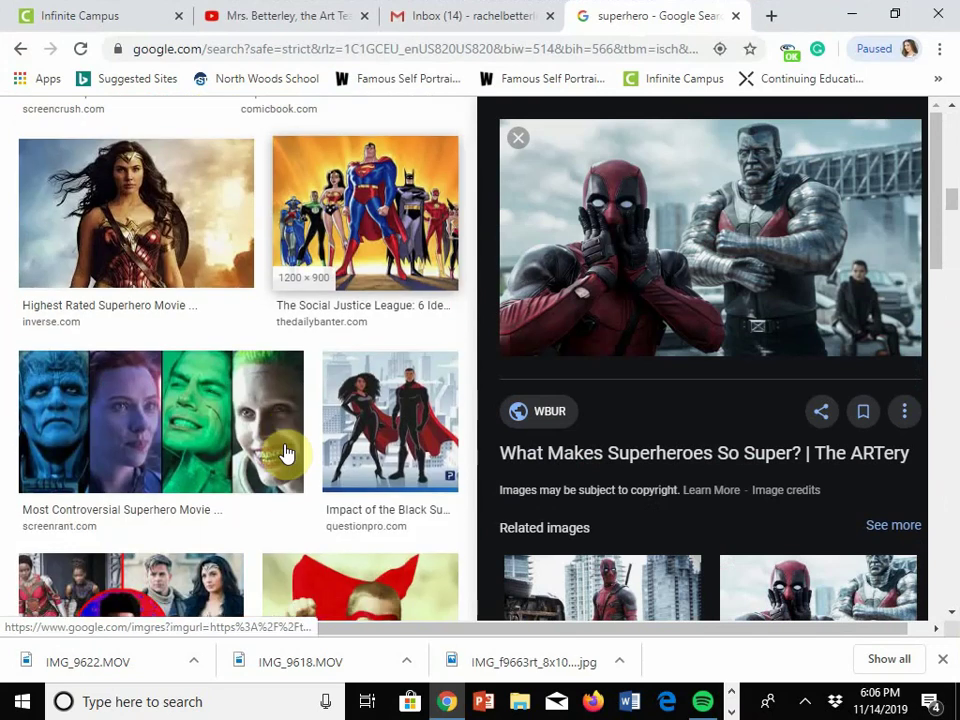
scroll(290, 450, up, 2)
scroll(368, 428, down, 2)
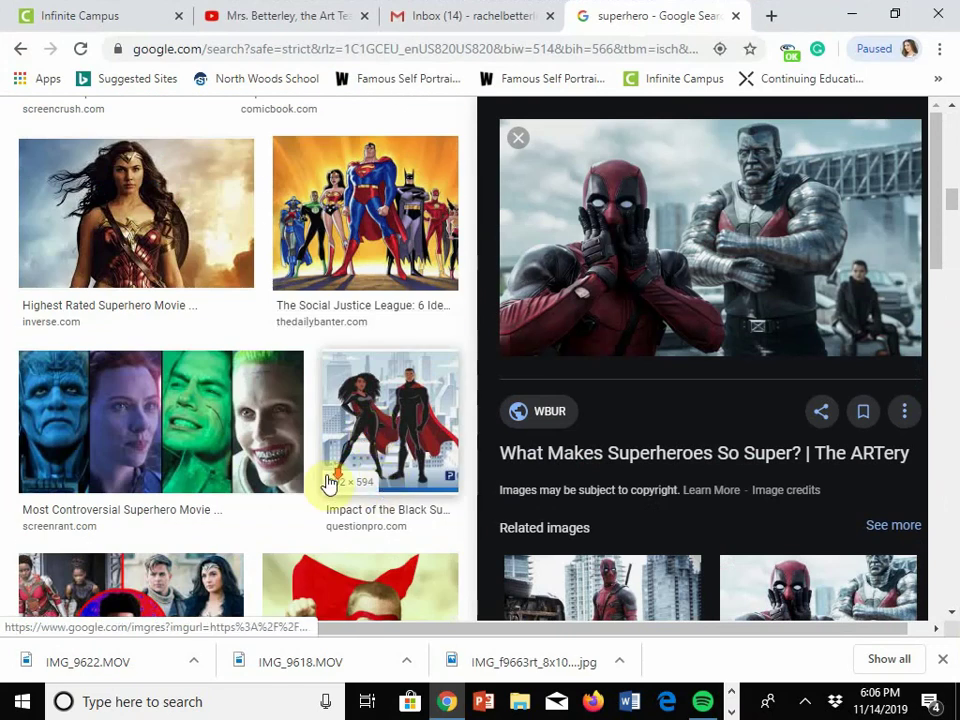
scroll(328, 483, down, 3)
scroll(364, 444, down, 6)
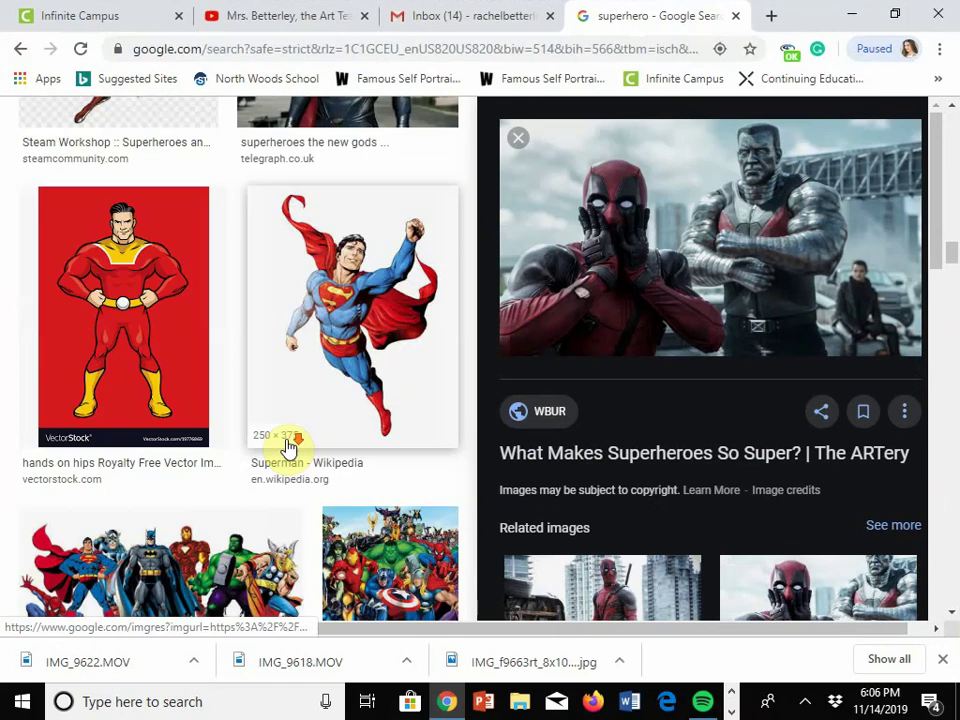
scroll(288, 448, down, 10)
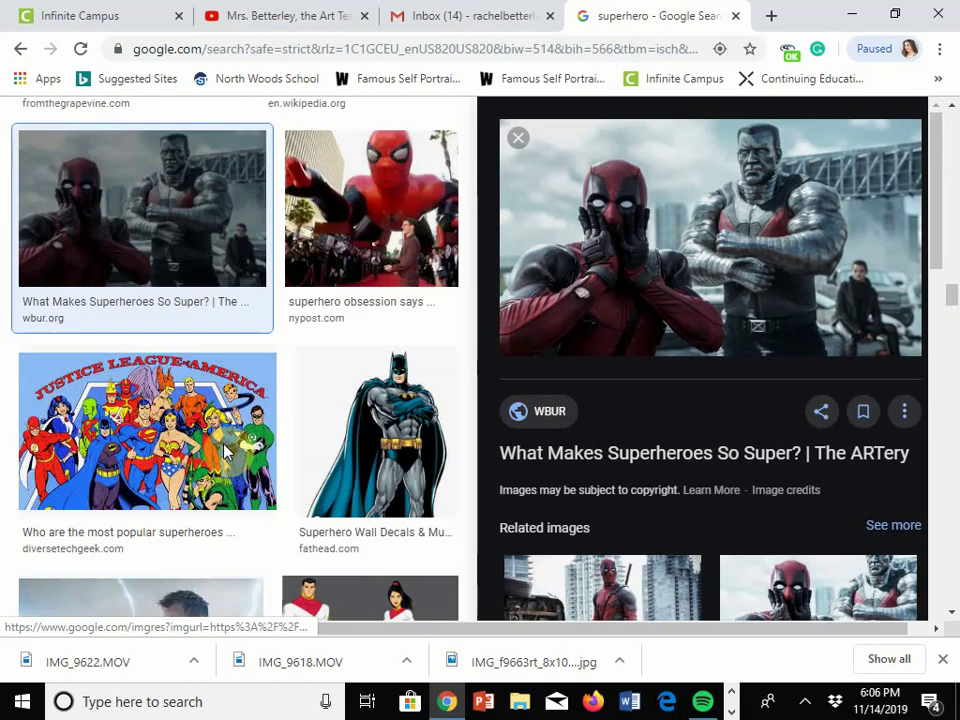
scroll(225, 450, up, 2)
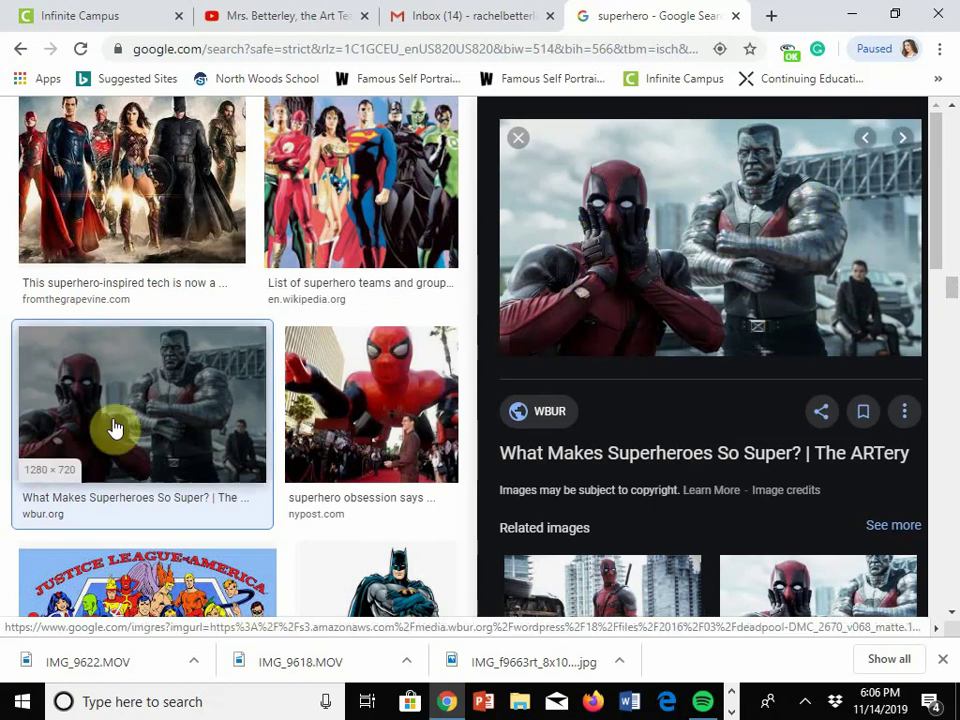
scroll(171, 420, up, 3)
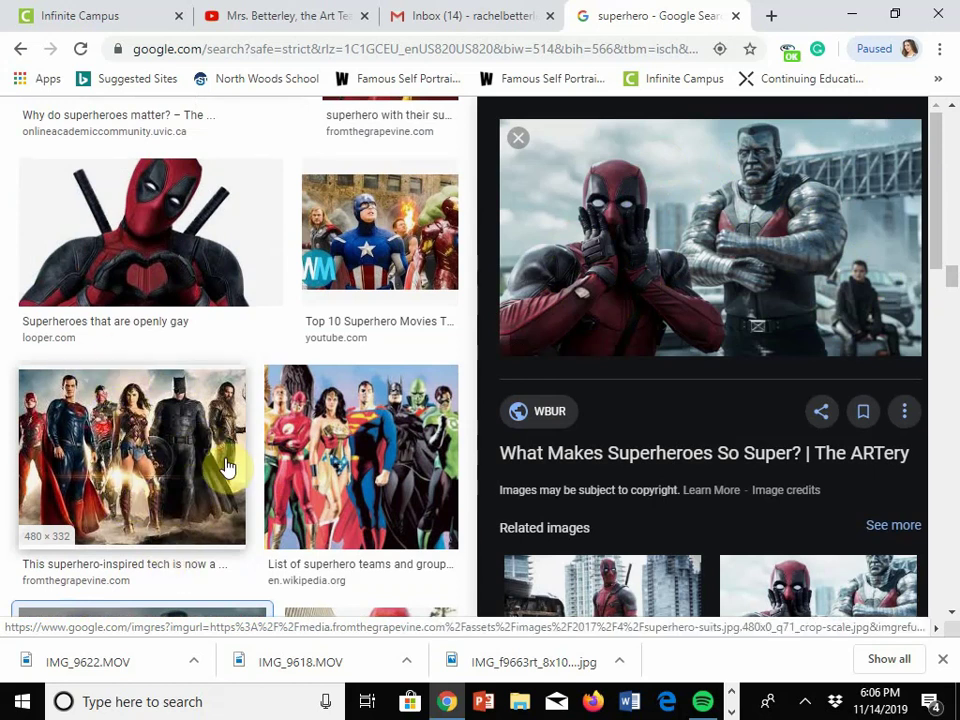
scroll(150, 453, down, 4)
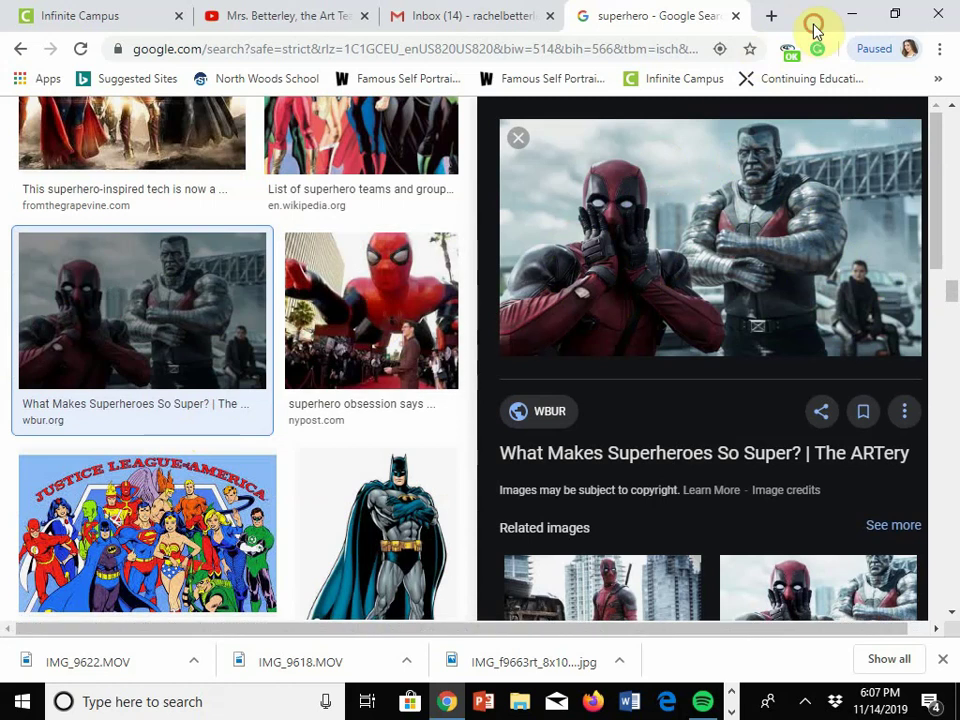
Save the Deadpool preview picture to the desktop and minimize Chrome.
drag(814, 26, 330, 145)
drag(340, 393, 643, 386)
click(388, 293)
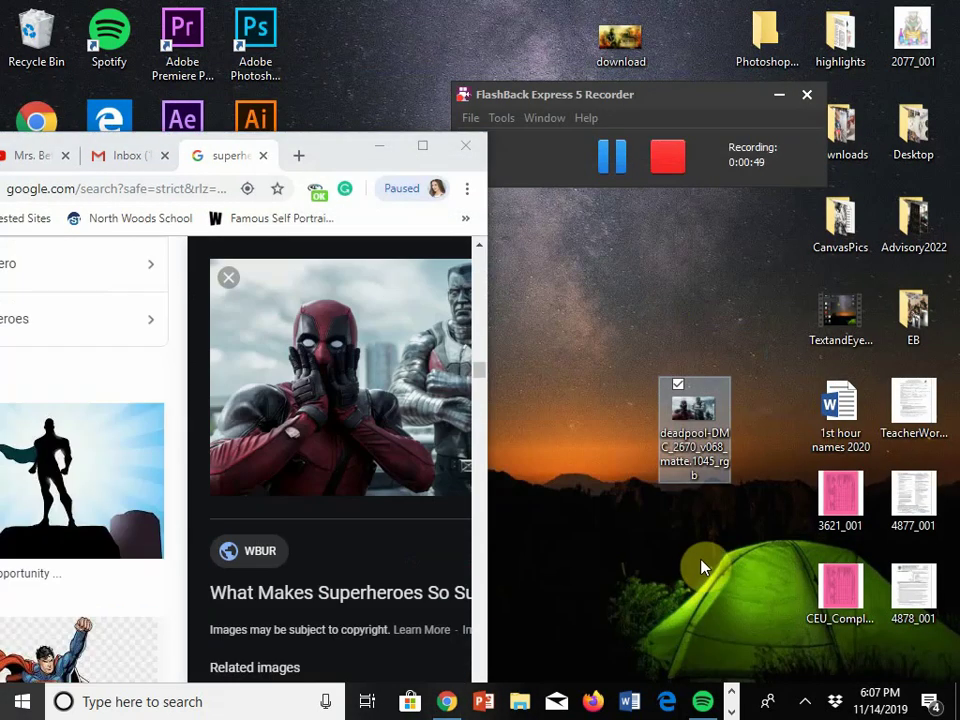
click(388, 150)
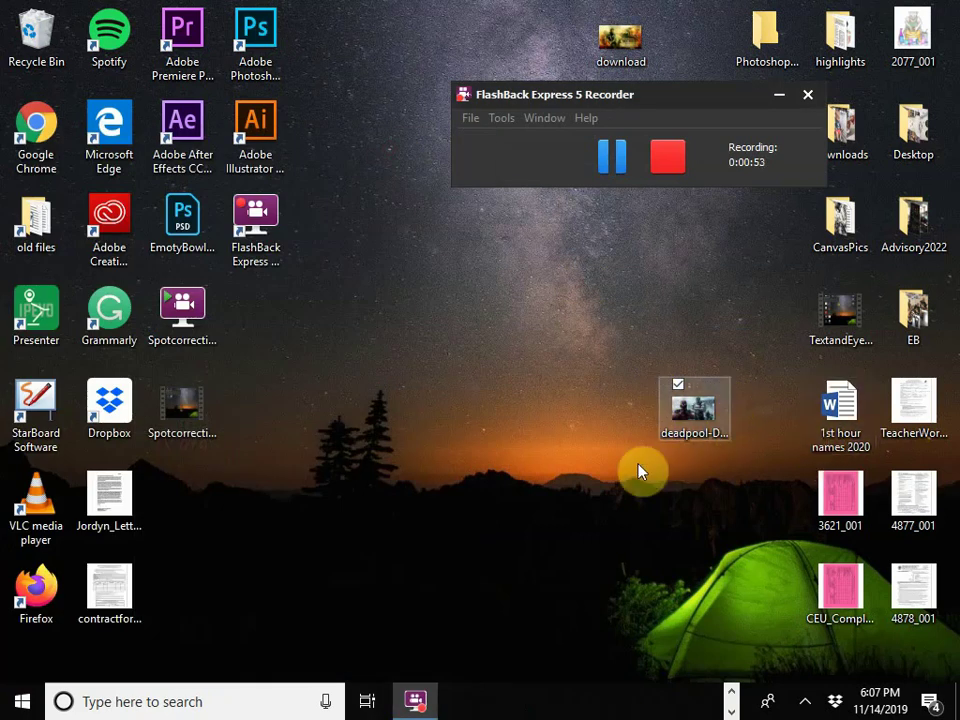
Launch Adobe Photoshop CC 2018 from the Start menu and dismiss the scale warning.
click(22, 701)
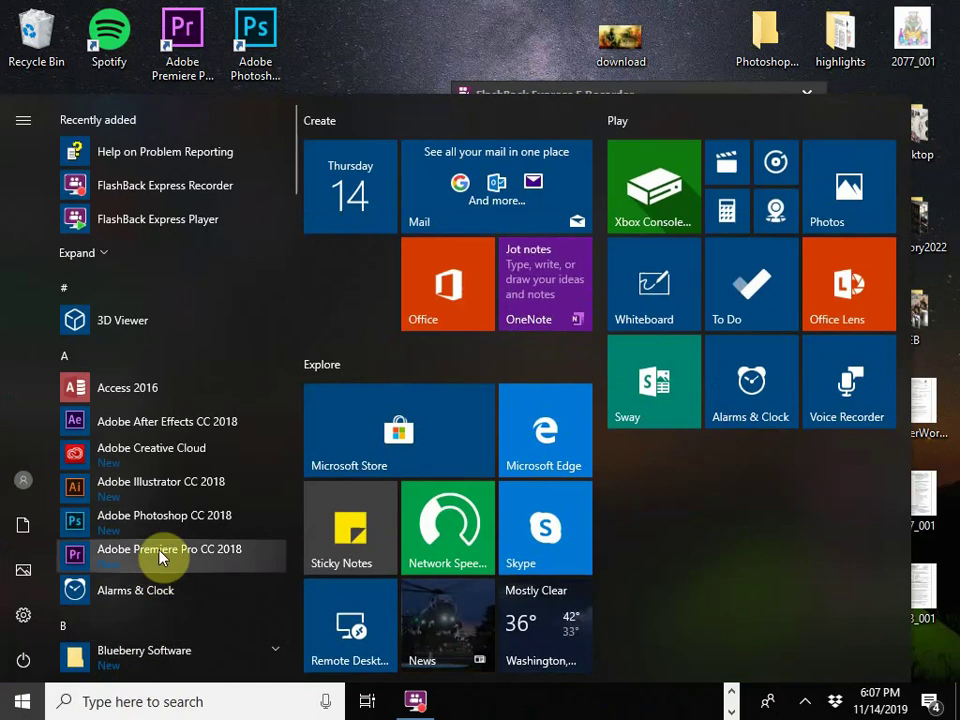
click(195, 525)
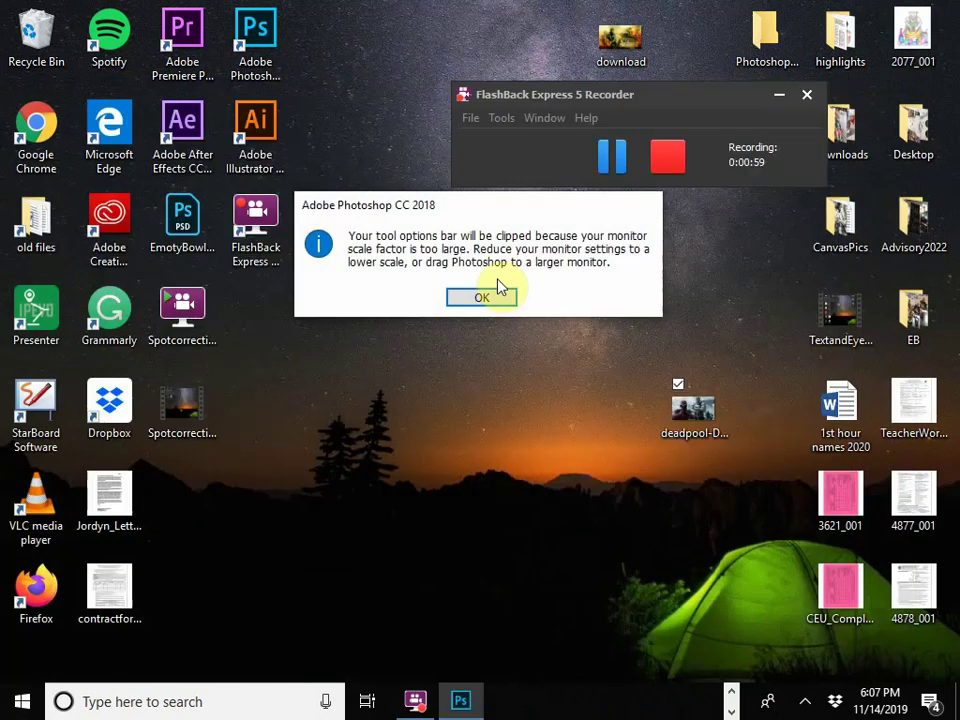
click(480, 298)
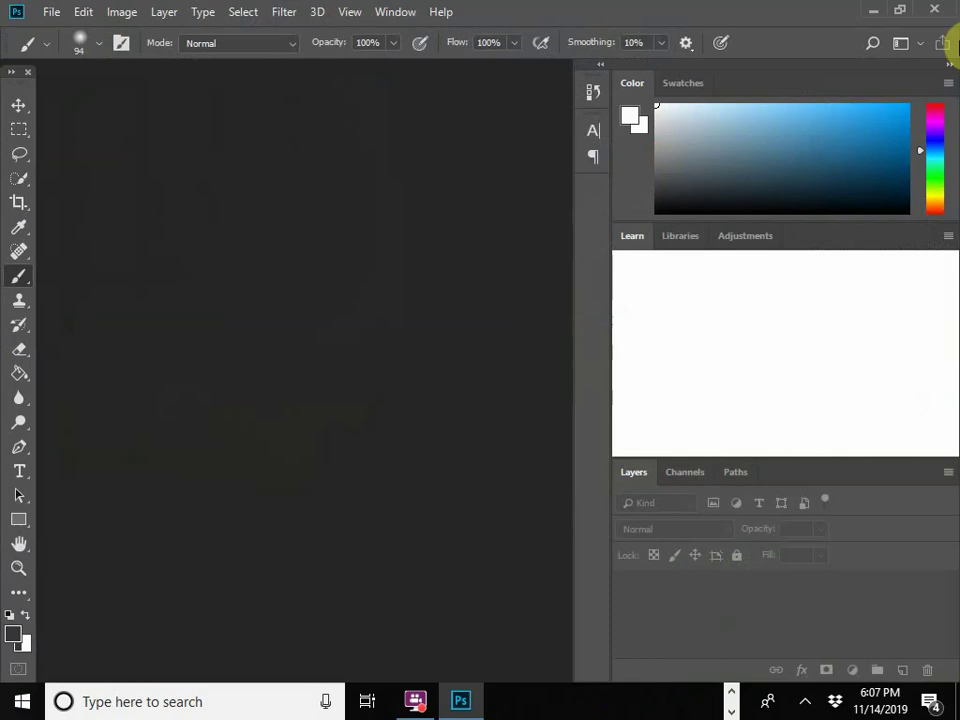
Open the desktop Deadpool picture in Photoshop and maximize the window.
drag(669, 20, 817, 430)
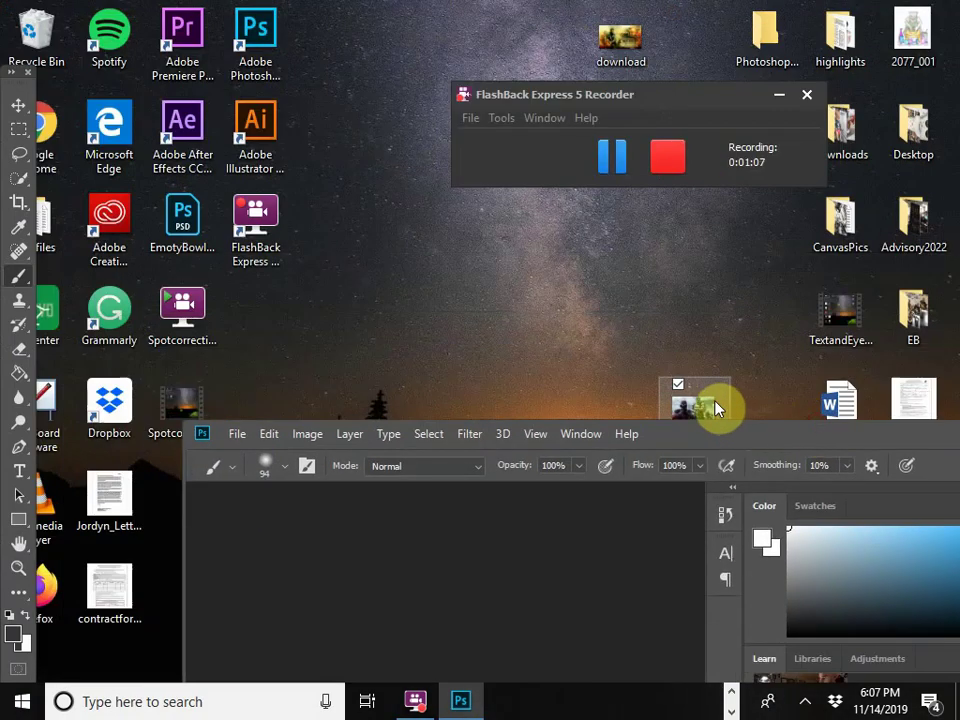
drag(715, 408, 407, 606)
drag(754, 431, 654, 21)
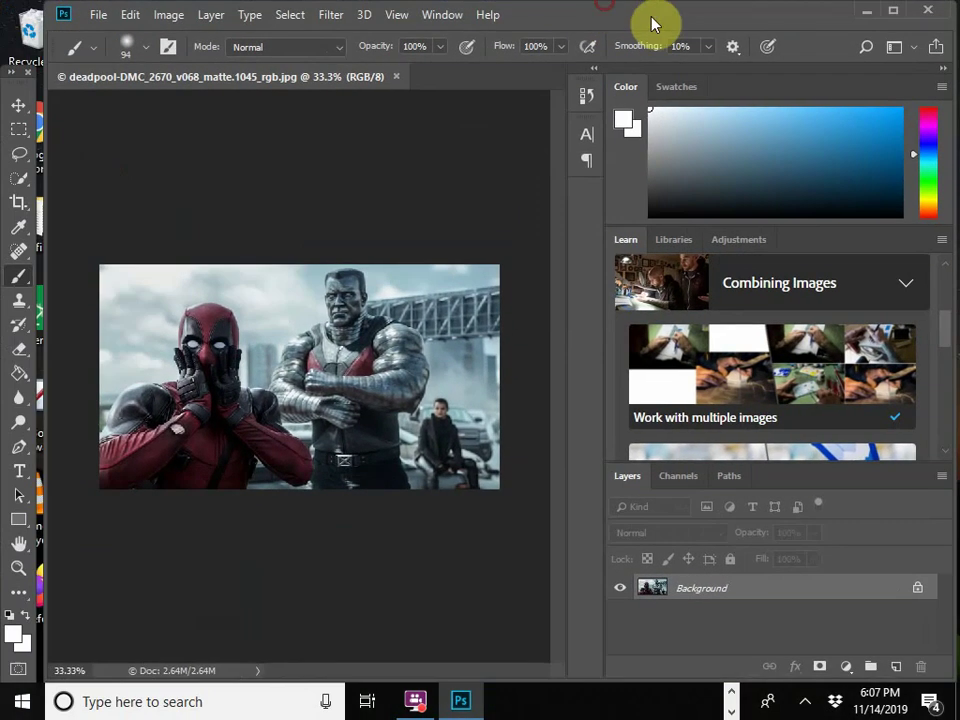
click(894, 12)
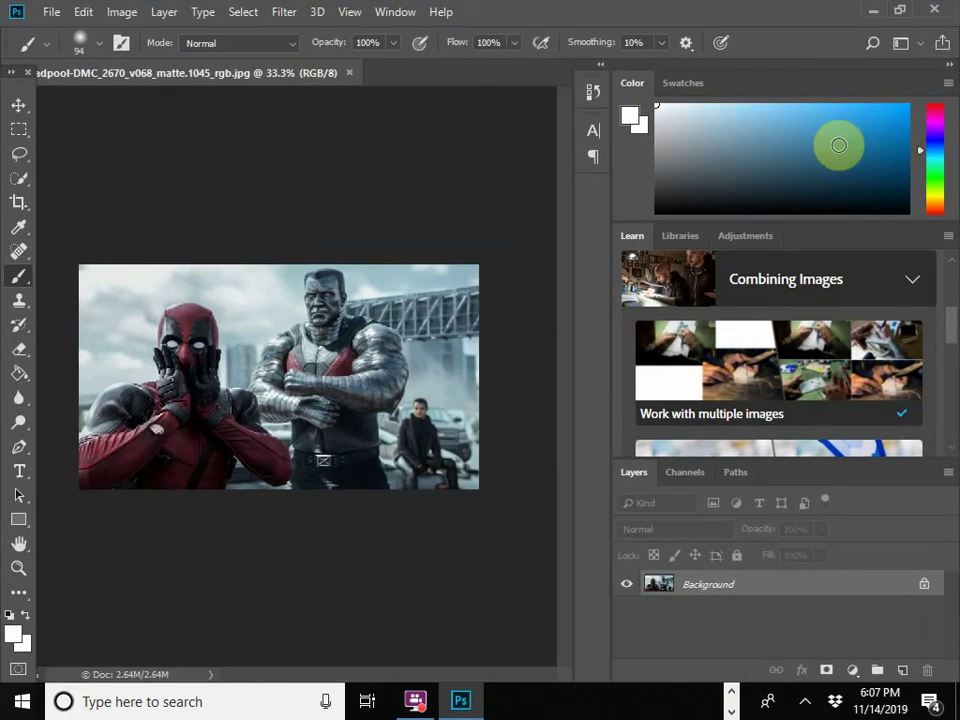
Adjust the zoom to 50% so the whole image is visible.
key(ctrl+0)
key(ctrl+1)
key(ctrl+minus)
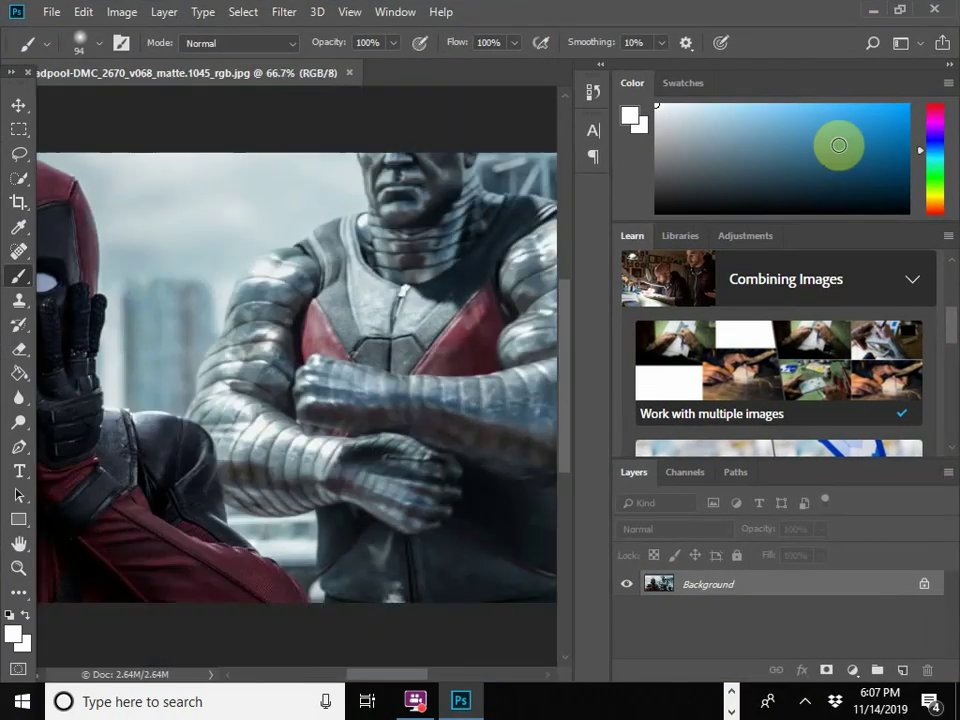
key(ctrl+minus)
key(ctrl+minus)
key(ctrl+plus)
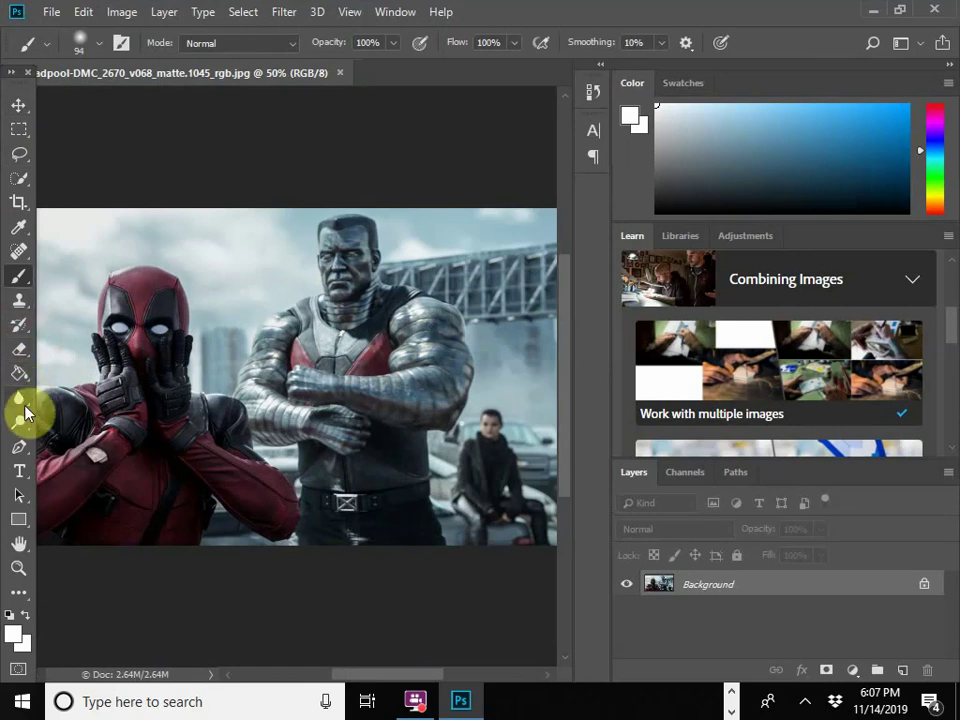
Select the Blur tool and set its brush to 23 px with 61% hardness.
click(20, 405)
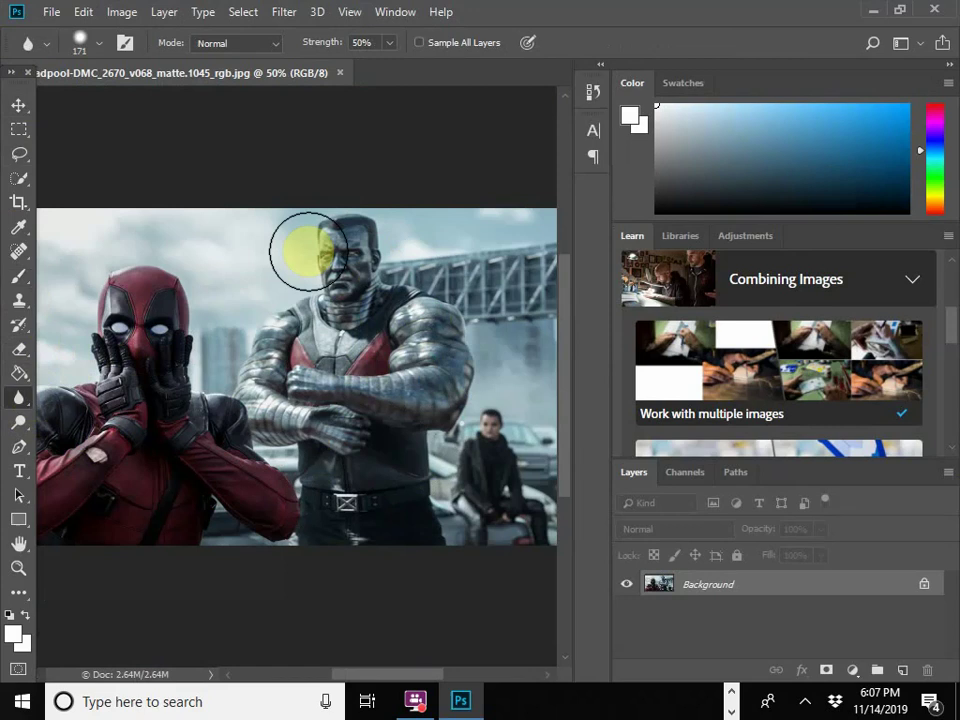
click(97, 45)
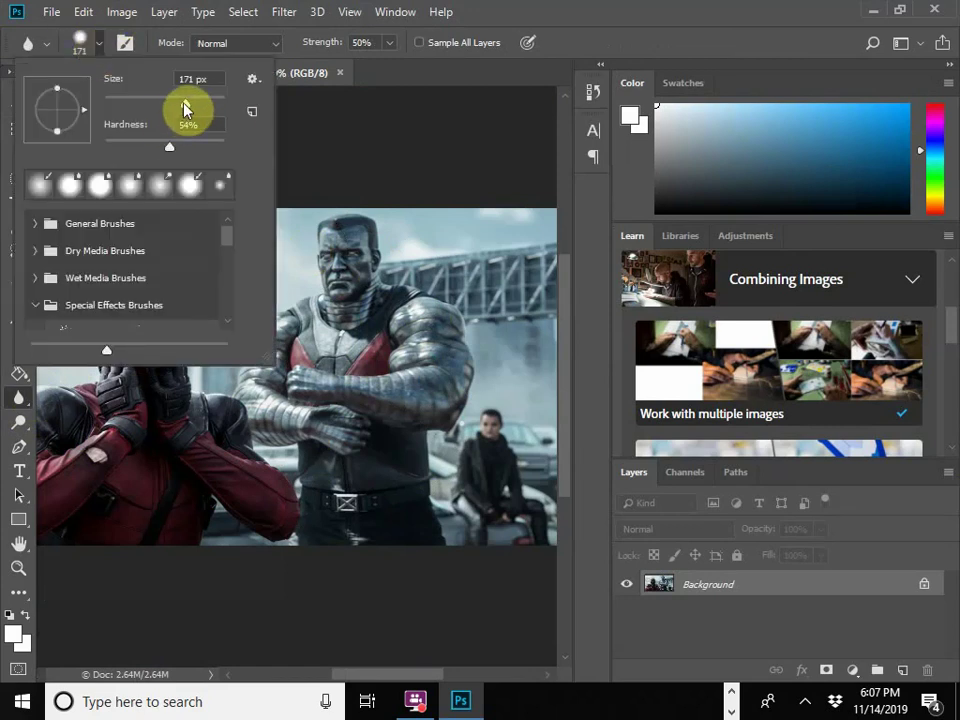
drag(185, 103, 140, 107)
drag(197, 117, 203, 110)
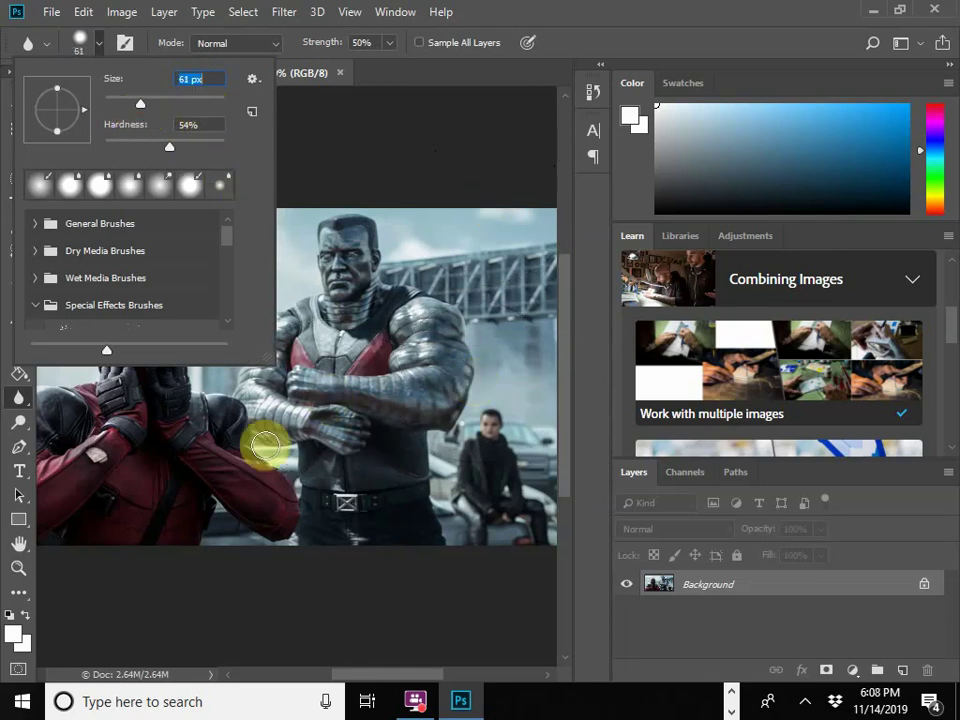
drag(139, 104, 118, 104)
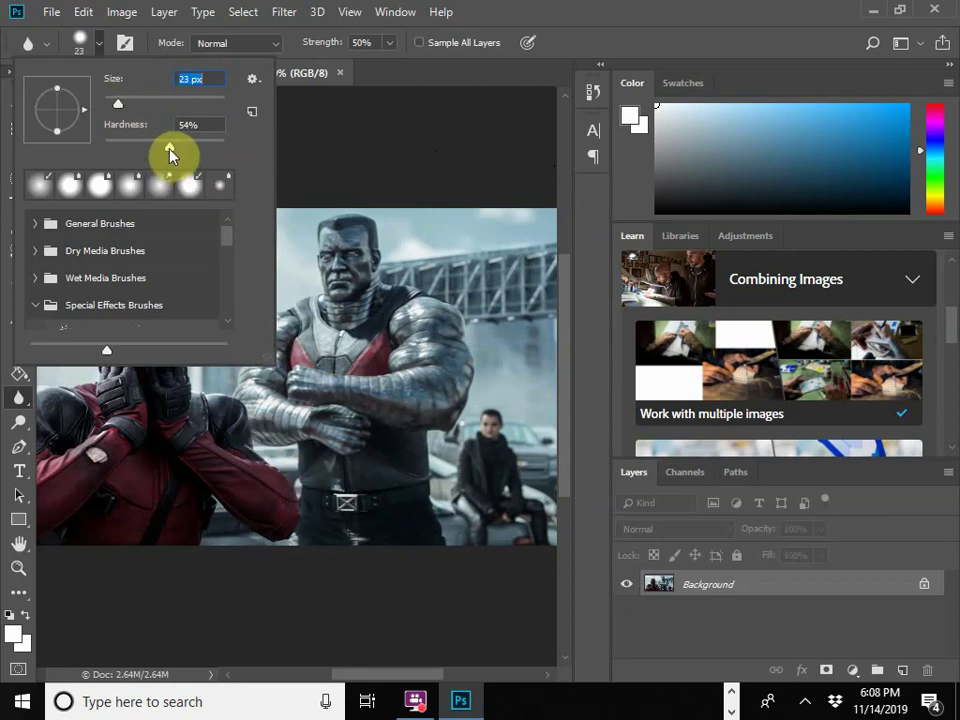
drag(174, 149, 182, 149)
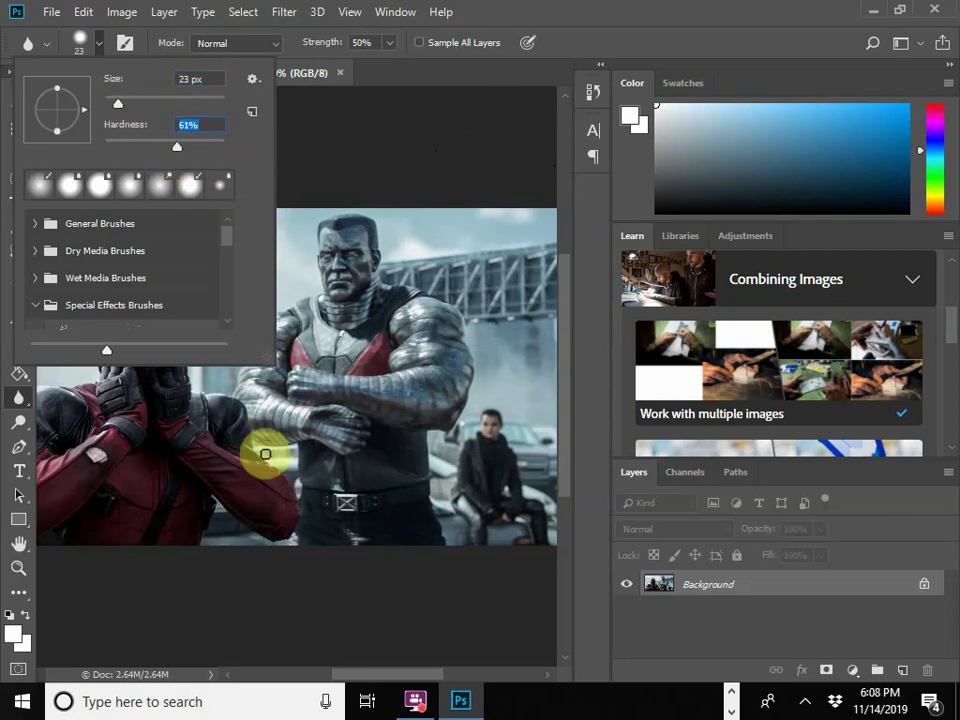
click(260, 448)
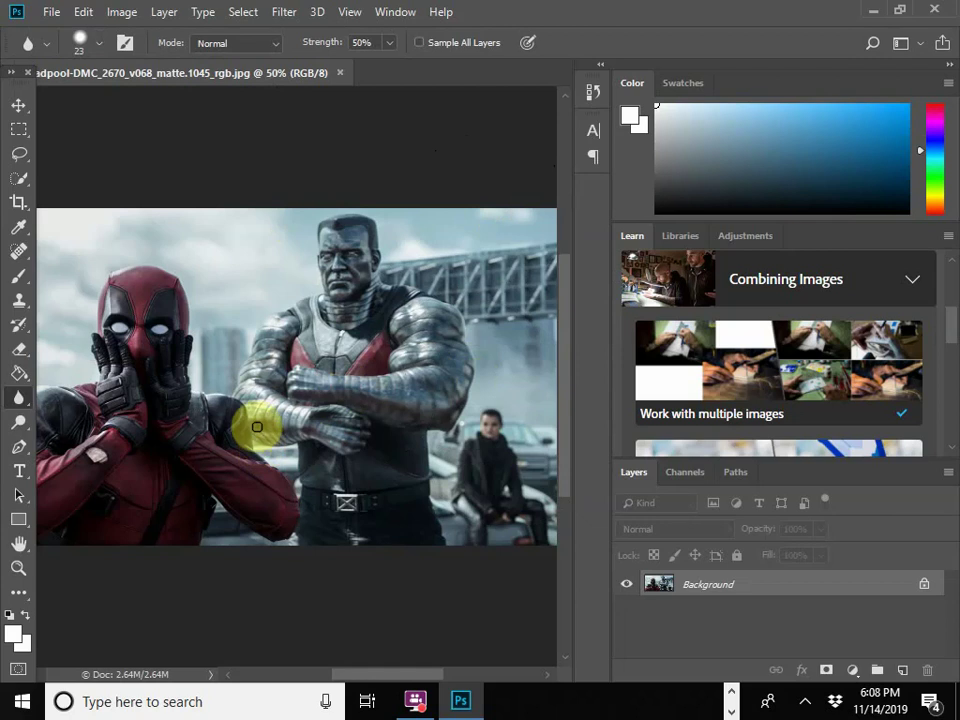
Test a blur dab, then lower the brush hardness and settle on 22%.
click(257, 424)
click(87, 77)
click(100, 54)
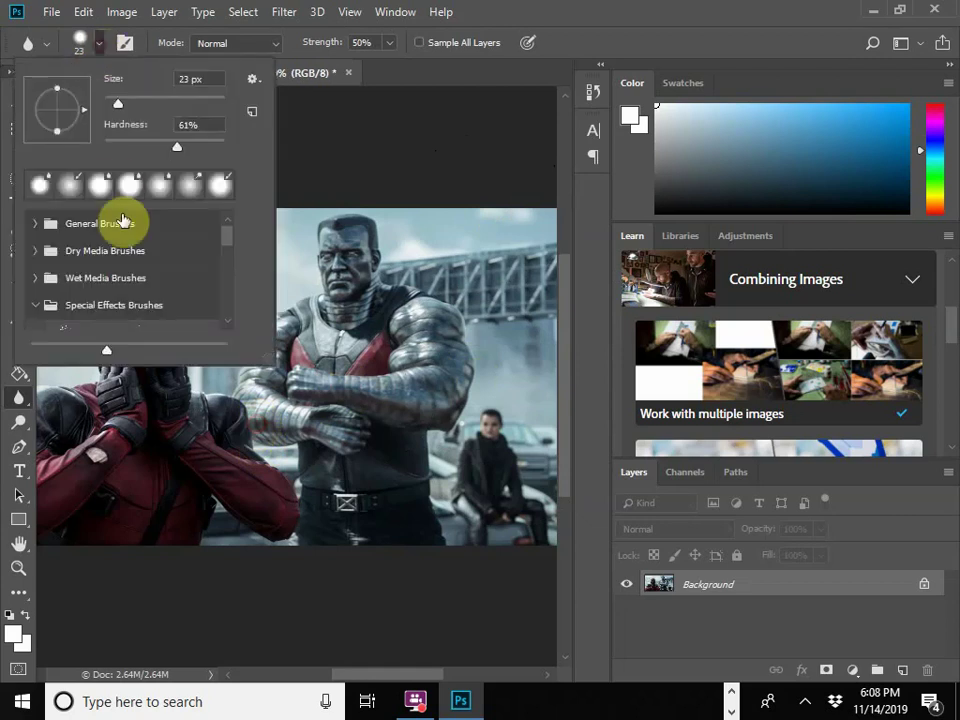
drag(182, 149, 128, 148)
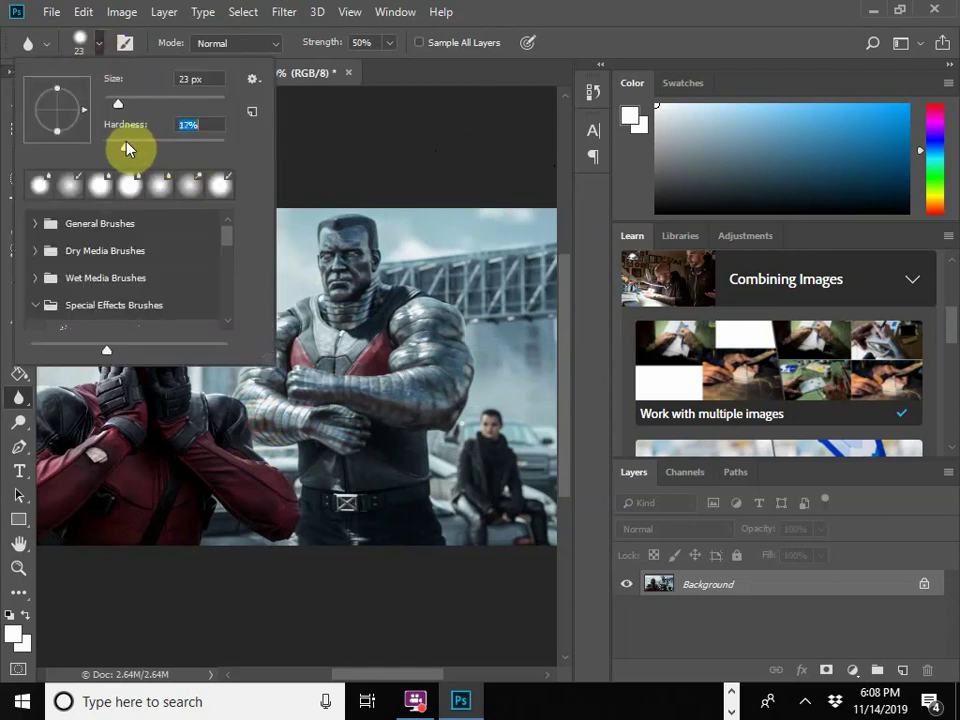
click(264, 452)
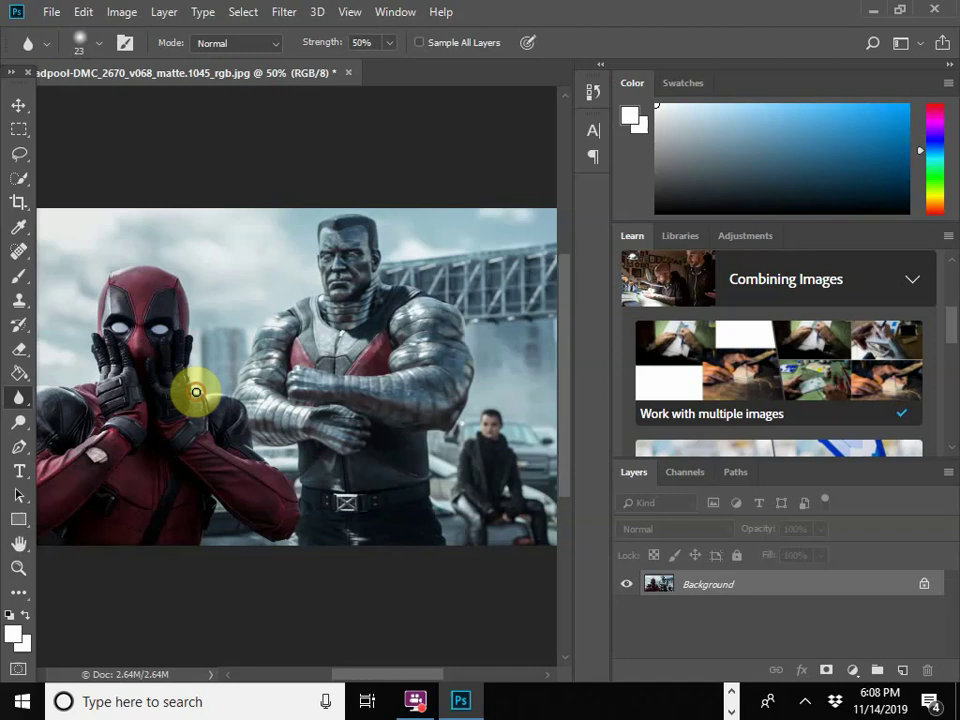
click(78, 40)
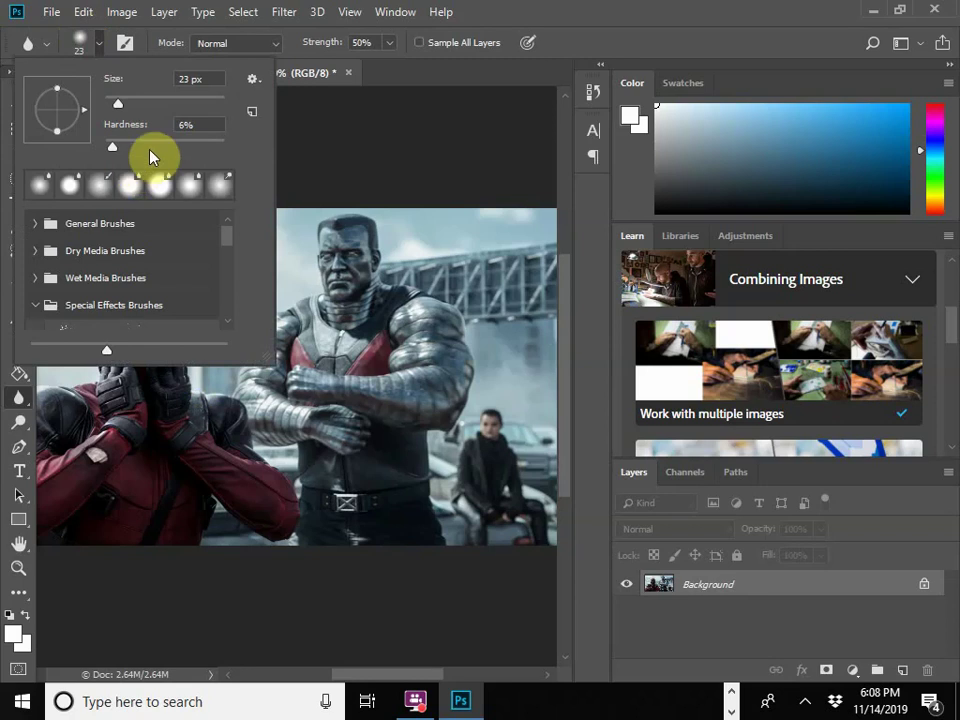
drag(111, 150, 131, 150)
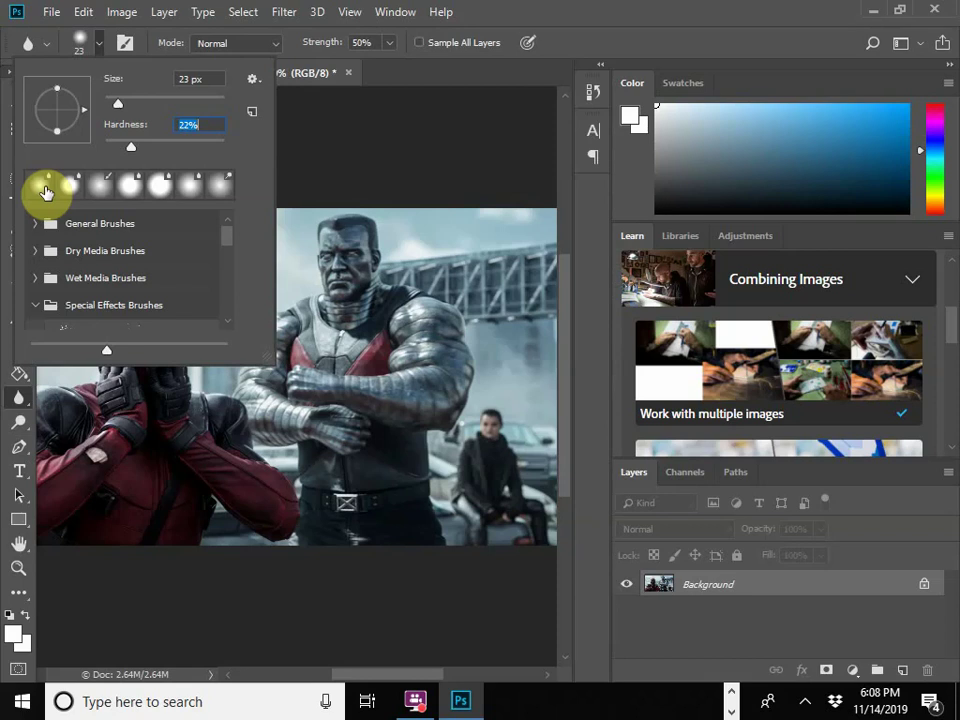
Resize the Blur brush to 161 px.
drag(120, 104, 168, 104)
click(414, 332)
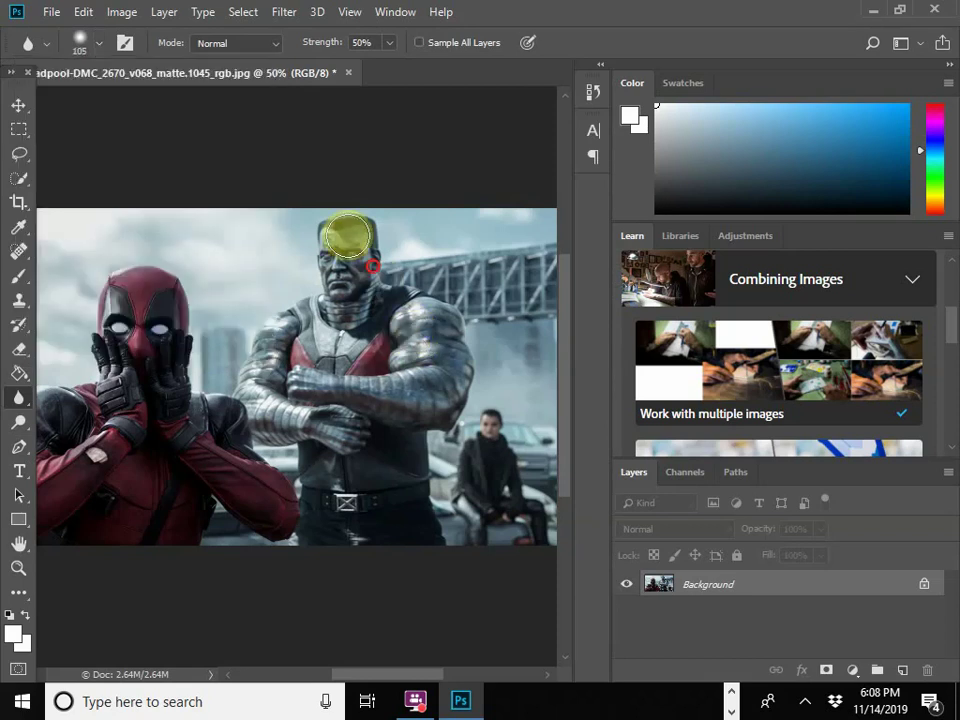
click(100, 44)
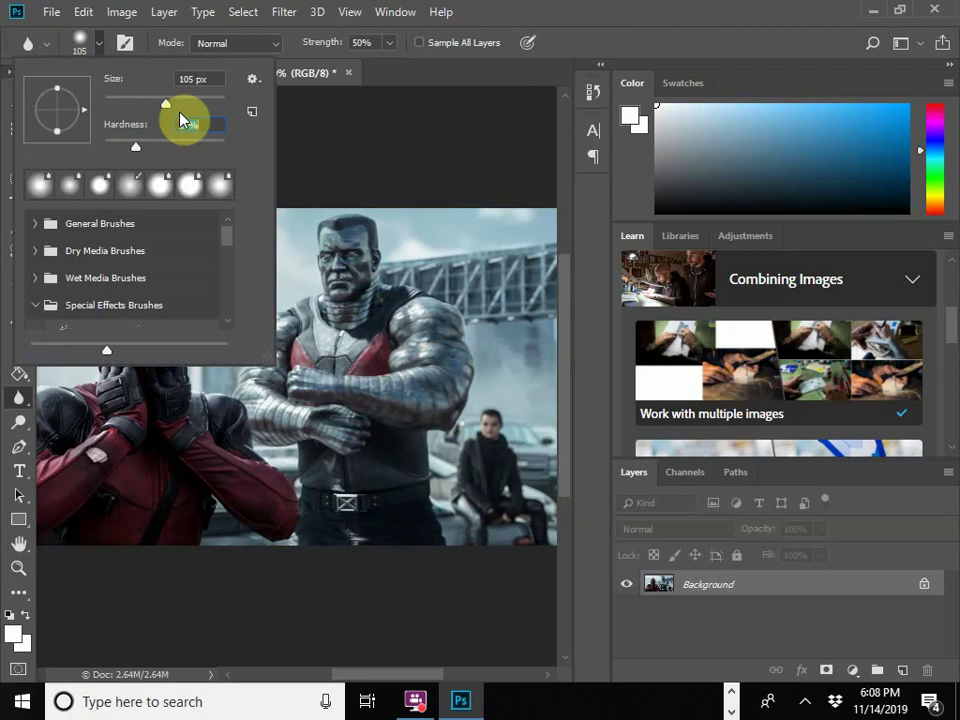
click(190, 98)
drag(190, 104, 184, 103)
click(428, 349)
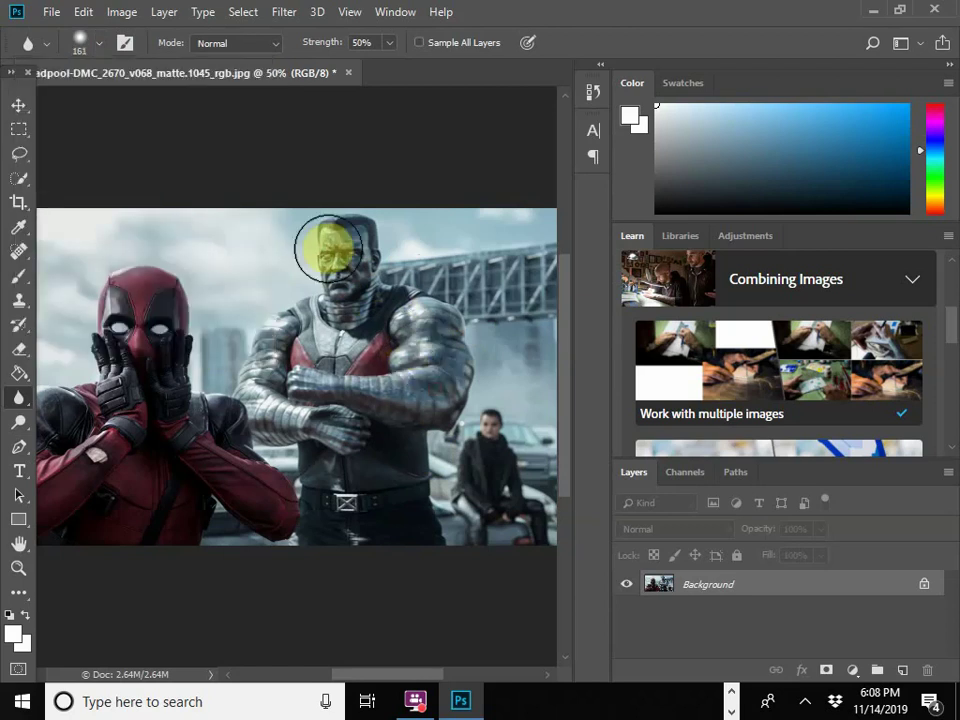
Blur Colossus's head, arm and hand, and waist down to the bottom edge.
mouse_move(378, 268)
mouse_down()
mouse_move(353, 230)
mouse_move(342, 256)
mouse_move(368, 246)
mouse_move(360, 285)
mouse_move(379, 246)
mouse_move(393, 252)
mouse_move(374, 240)
mouse_move(382, 216)
mouse_move(361, 292)
mouse_move(398, 248)
mouse_move(463, 212)
mouse_move(337, 266)
mouse_move(352, 223)
mouse_move(336, 268)
mouse_move(348, 280)
mouse_move(346, 243)
mouse_move(334, 249)
mouse_move(346, 238)
mouse_move(323, 290)
mouse_move(355, 248)
mouse_move(398, 288)
mouse_move(386, 383)
mouse_move(405, 345)
mouse_move(451, 339)
mouse_move(452, 418)
mouse_move(435, 404)
mouse_move(436, 416)
mouse_move(404, 375)
mouse_move(365, 381)
mouse_move(367, 373)
mouse_move(396, 381)
mouse_move(363, 325)
mouse_move(367, 268)
mouse_move(337, 287)
mouse_move(357, 242)
mouse_move(350, 216)
mouse_move(498, 330)
mouse_move(366, 326)
mouse_move(457, 276)
mouse_move(474, 438)
mouse_move(446, 486)
mouse_move(478, 537)
mouse_move(514, 516)
mouse_move(519, 551)
mouse_move(536, 526)
mouse_move(476, 498)
mouse_move(373, 563)
mouse_move(377, 477)
mouse_move(404, 573)
mouse_move(401, 467)
mouse_move(368, 523)
mouse_move(371, 438)
mouse_move(317, 404)
mouse_move(309, 414)
mouse_move(291, 410)
mouse_move(286, 422)
mouse_move(278, 378)
mouse_move(255, 362)
mouse_move(324, 364)
mouse_move(321, 290)
mouse_up()
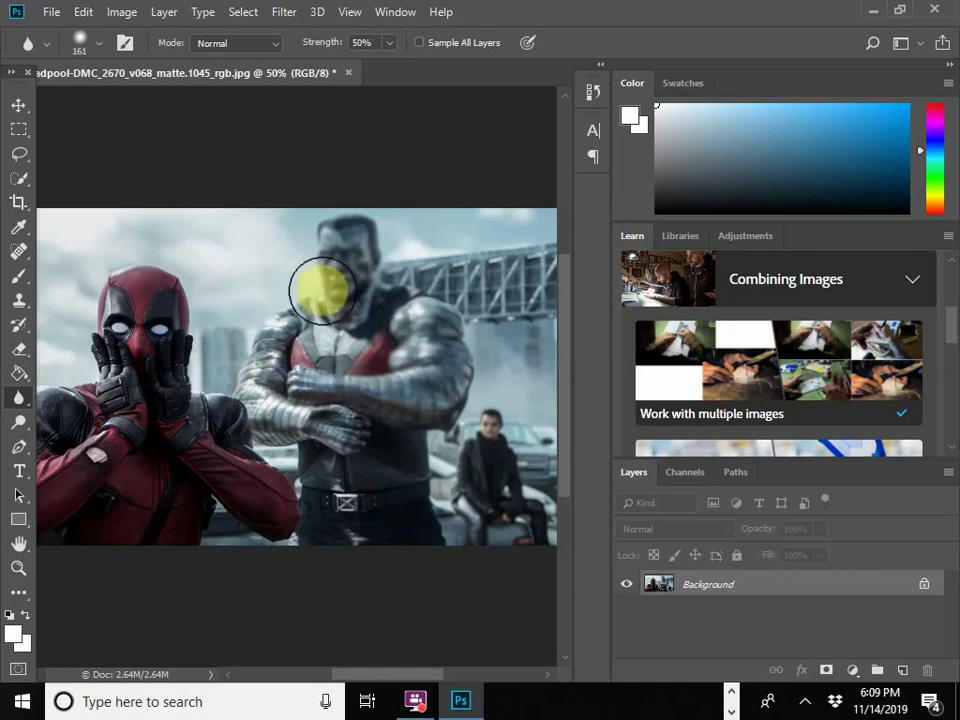
scroll(321, 290, up, 3)
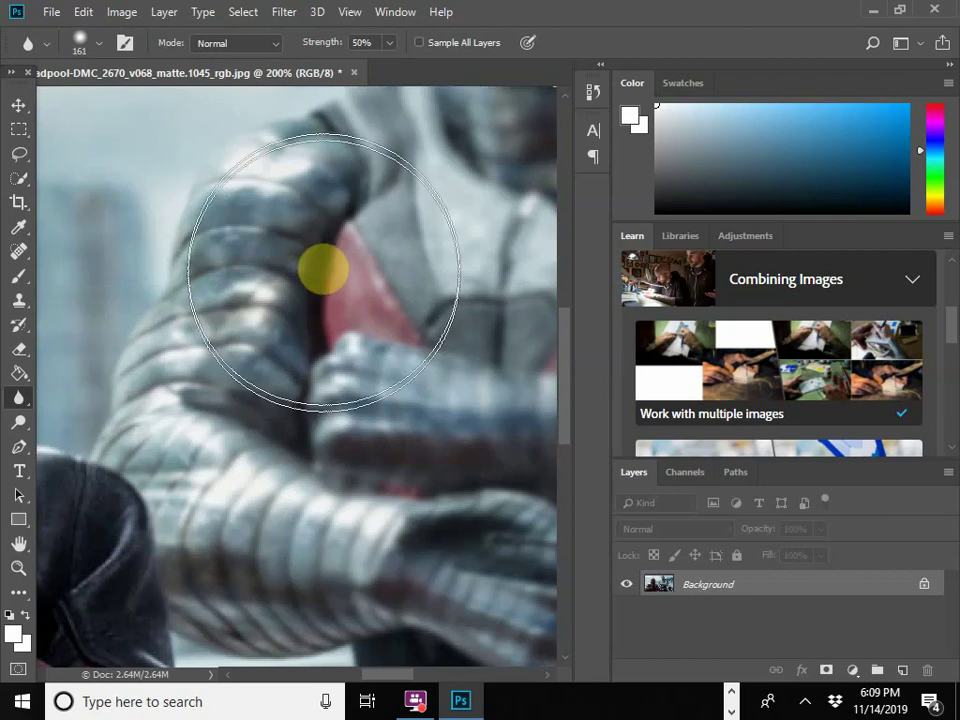
mouse_move(253, 277)
mouse_down()
mouse_move(350, 259)
mouse_move(358, 202)
mouse_move(287, 254)
mouse_move(263, 306)
mouse_move(254, 457)
mouse_move(356, 481)
mouse_move(416, 475)
mouse_move(436, 416)
mouse_move(395, 495)
mouse_move(415, 496)
mouse_move(295, 441)
mouse_move(295, 426)
mouse_move(287, 455)
mouse_move(270, 381)
mouse_move(206, 343)
mouse_move(438, 218)
mouse_move(411, 166)
mouse_move(356, 164)
mouse_move(505, 567)
mouse_move(399, 577)
mouse_move(380, 597)
mouse_move(345, 559)
mouse_move(387, 540)
mouse_move(368, 512)
mouse_move(366, 582)
mouse_move(402, 505)
mouse_move(382, 556)
mouse_move(353, 506)
mouse_move(376, 583)
mouse_up()
scroll(420, 506, down, 3)
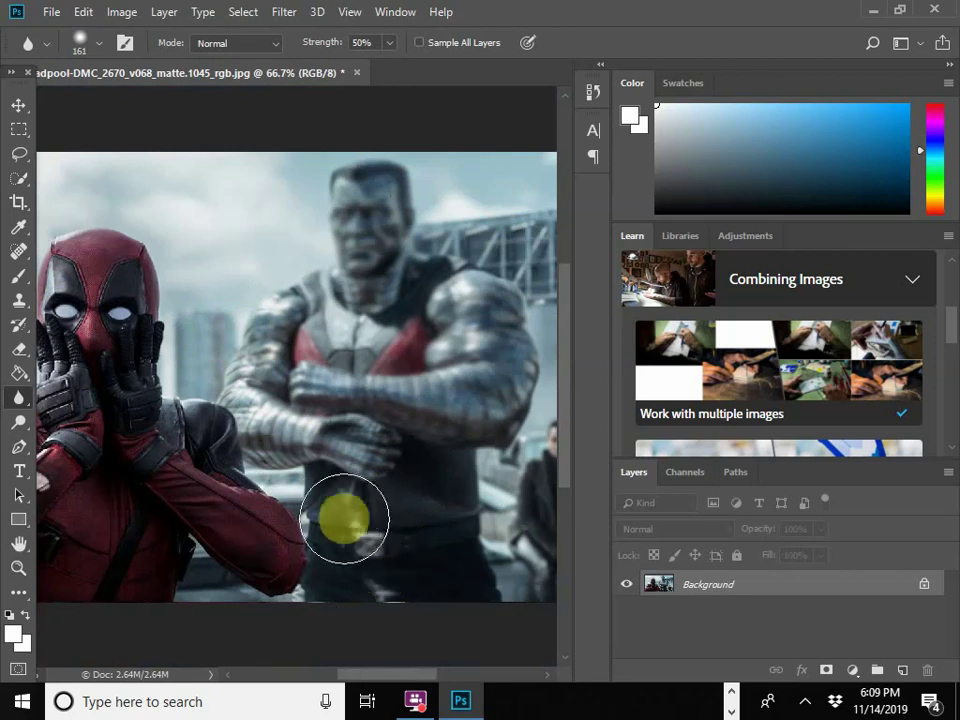
mouse_move(344, 518)
mouse_down()
mouse_move(353, 590)
mouse_move(322, 618)
mouse_move(353, 616)
mouse_move(331, 621)
mouse_move(340, 603)
mouse_move(281, 634)
mouse_move(215, 616)
mouse_move(389, 656)
mouse_move(486, 546)
mouse_move(437, 311)
mouse_move(395, 214)
mouse_move(580, 186)
mouse_move(562, 498)
mouse_move(487, 318)
mouse_move(307, 218)
mouse_move(314, 286)
mouse_move(425, 604)
mouse_move(391, 670)
mouse_move(347, 681)
mouse_up()
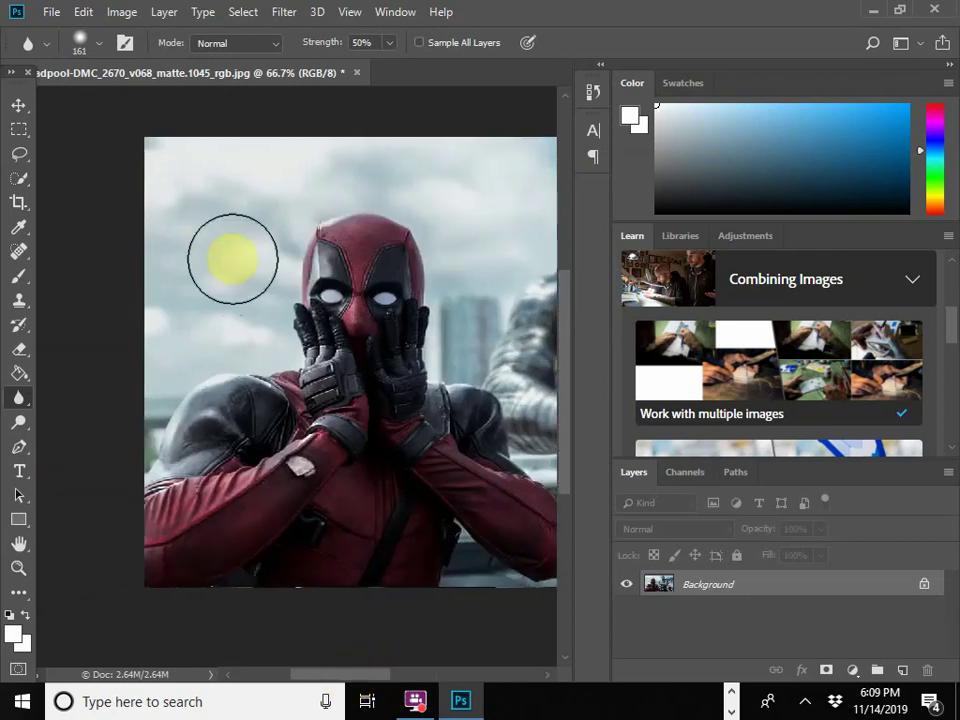
Blur the sky over Deadpool's shoulder and top edge, then switch to a 64 px brush.
mouse_move(232, 259)
mouse_down()
mouse_move(126, 400)
mouse_move(221, 259)
mouse_move(246, 153)
mouse_up()
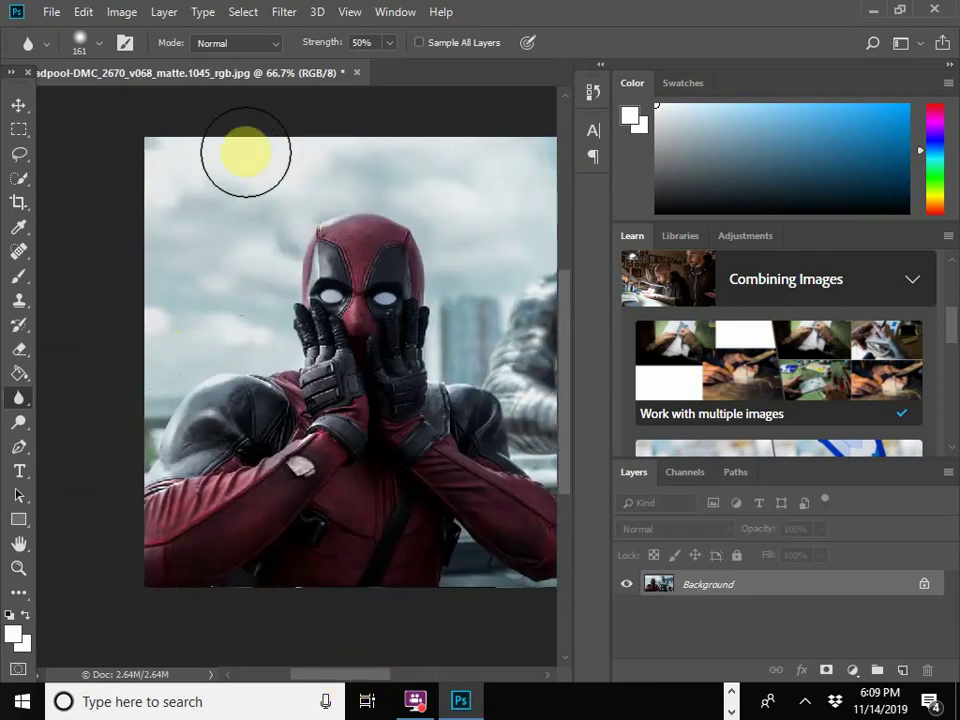
mouse_move(325, 149)
mouse_down()
mouse_move(492, 161)
mouse_move(180, 166)
mouse_up()
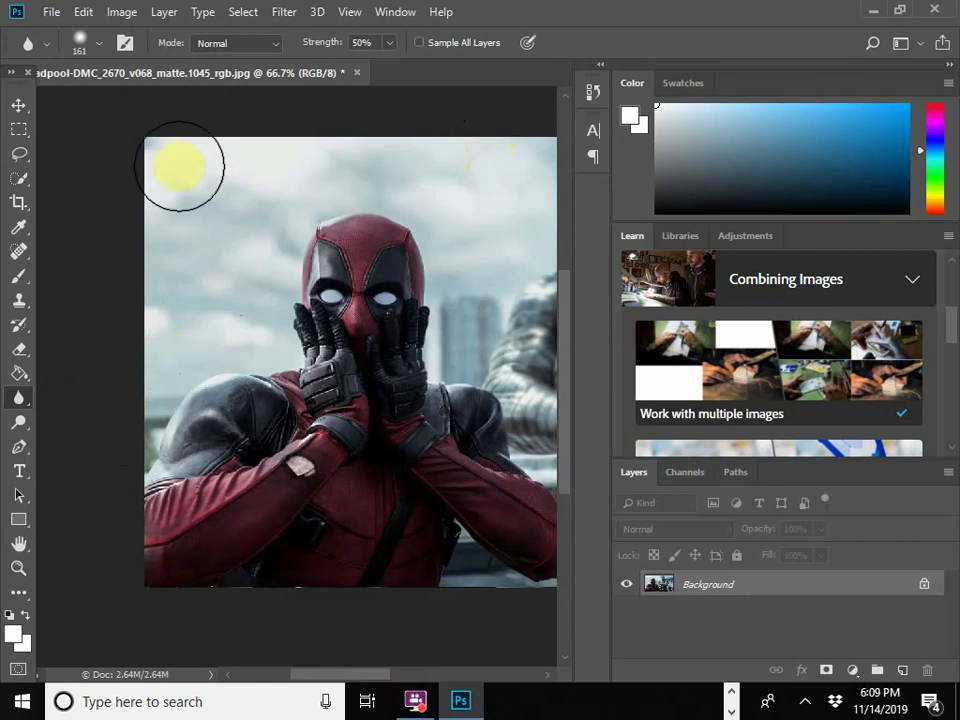
click(99, 45)
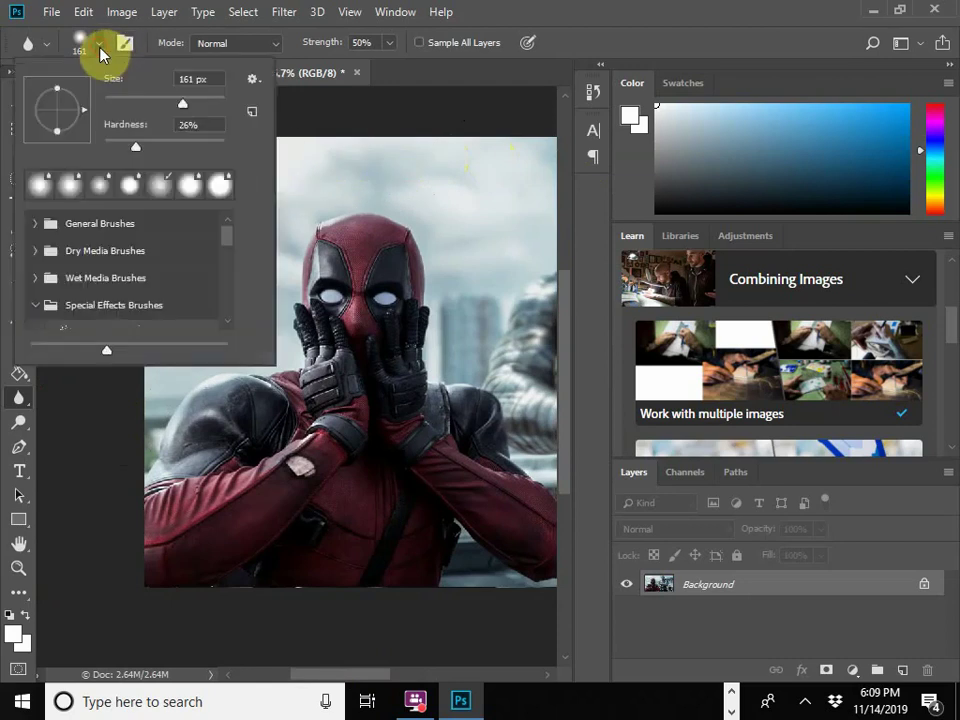
drag(186, 107, 145, 112)
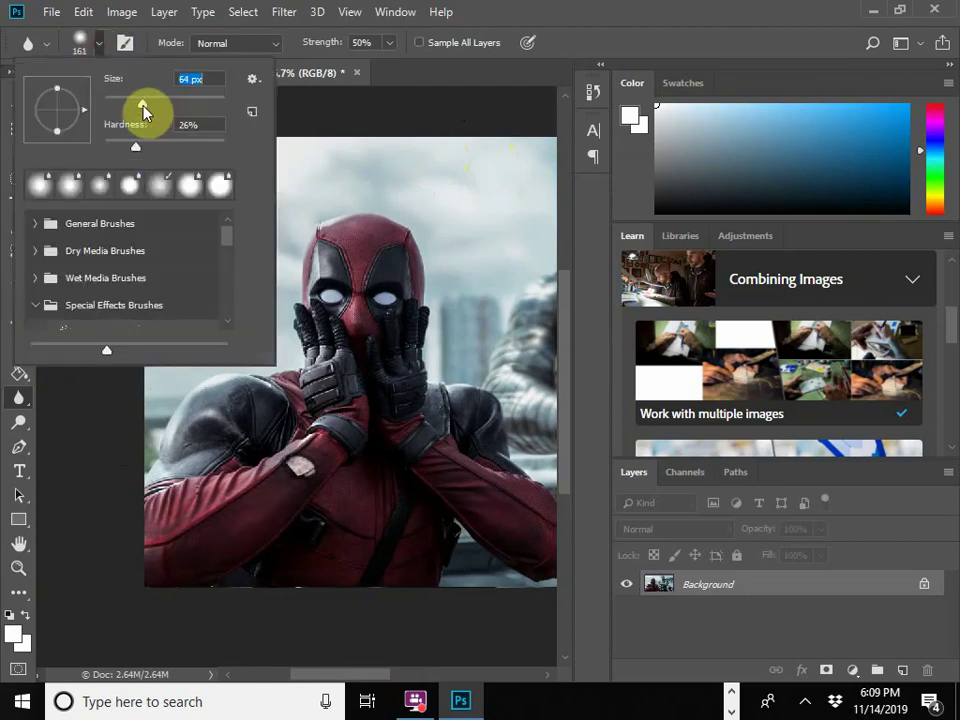
click(450, 368)
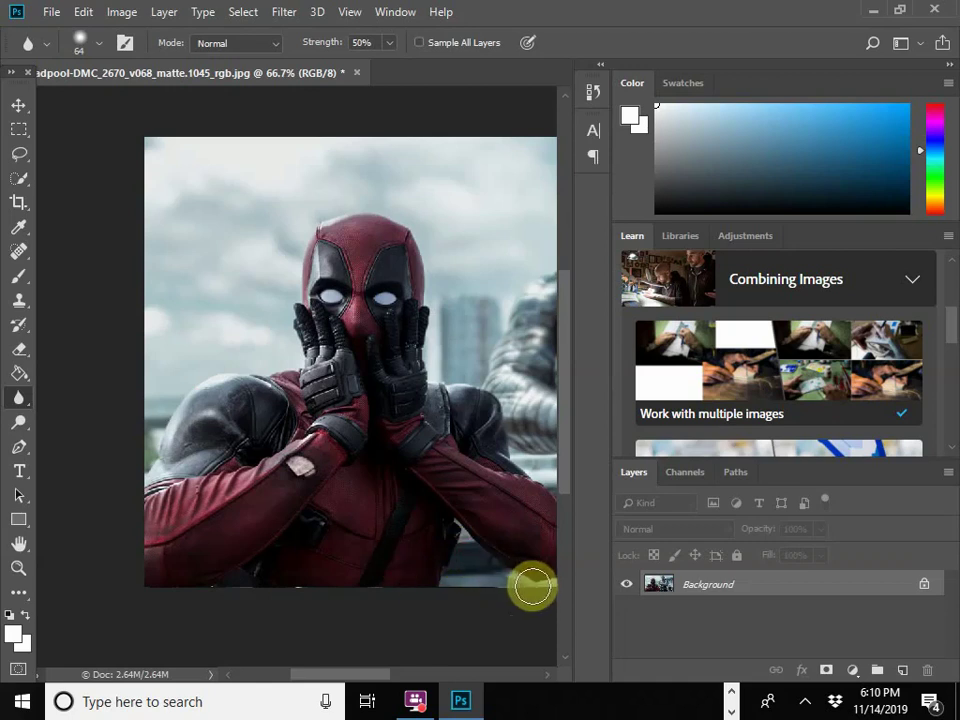
drag(385, 680, 422, 686)
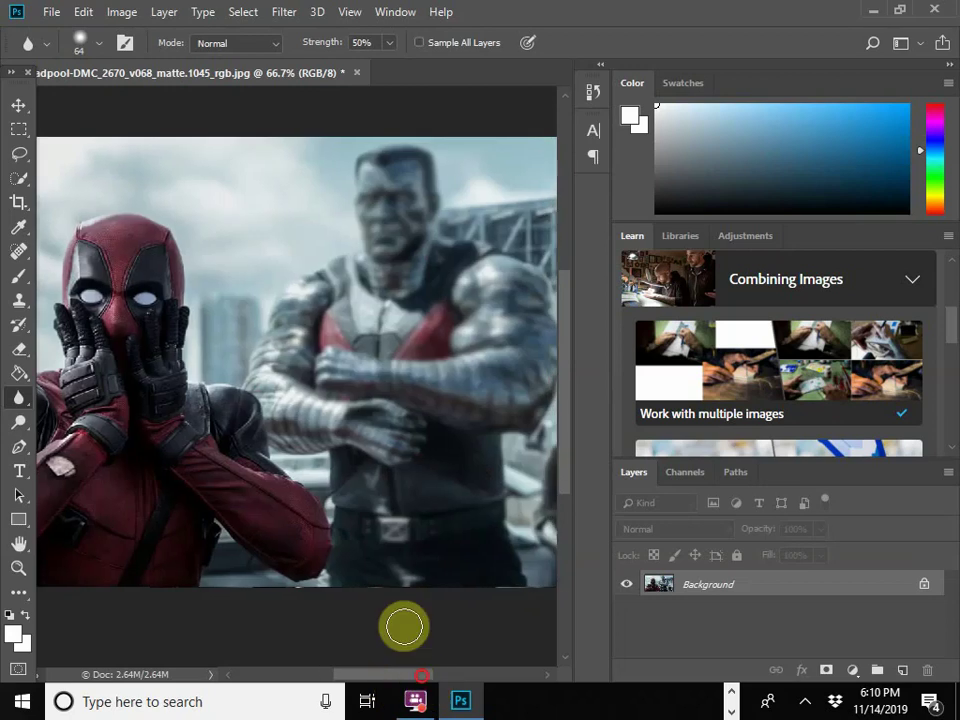
Use Edit > Step Backward to remove the last blur stroke.
click(60, 10)
mouse_move(90, 11)
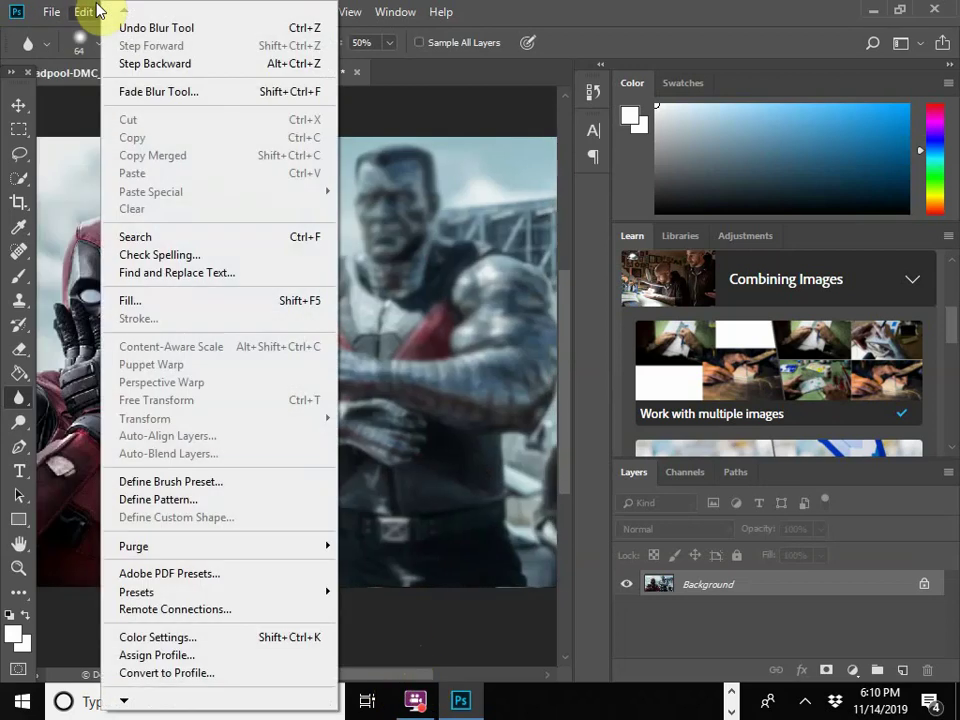
click(185, 63)
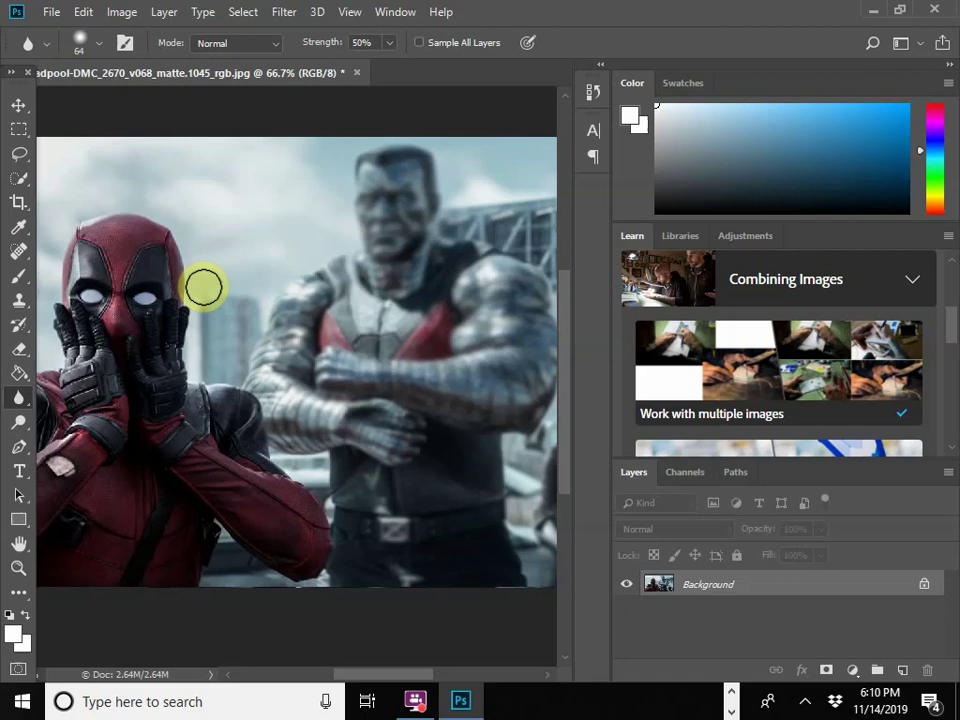
Blur along the edges of Deadpool's lower arm, forearm and shoulder.
click(339, 564)
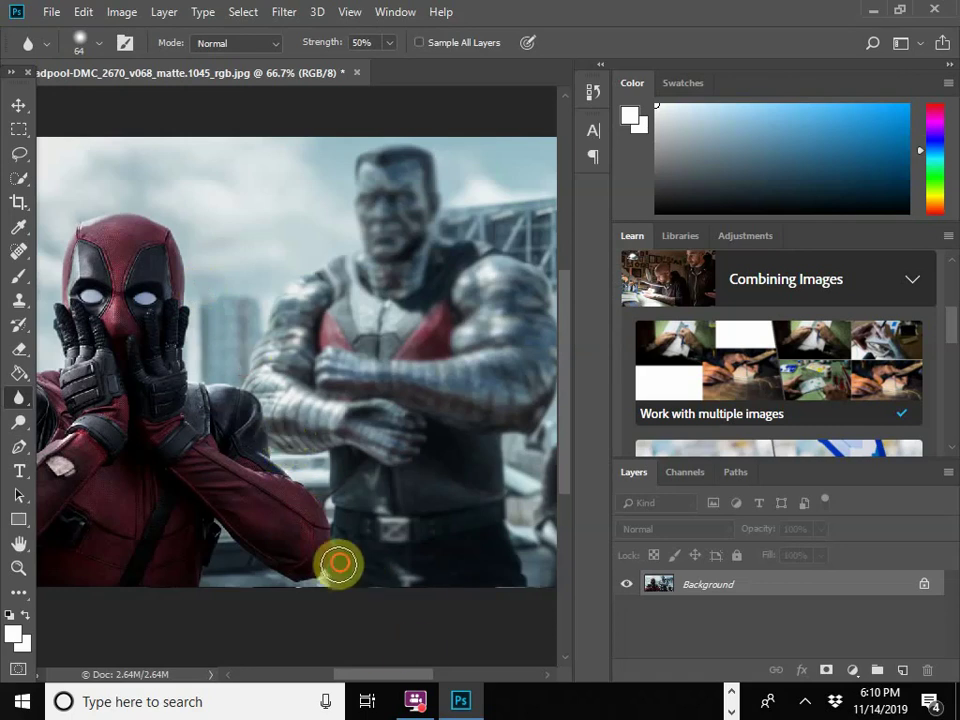
mouse_move(323, 590)
mouse_down()
mouse_move(274, 594)
mouse_move(241, 567)
mouse_up()
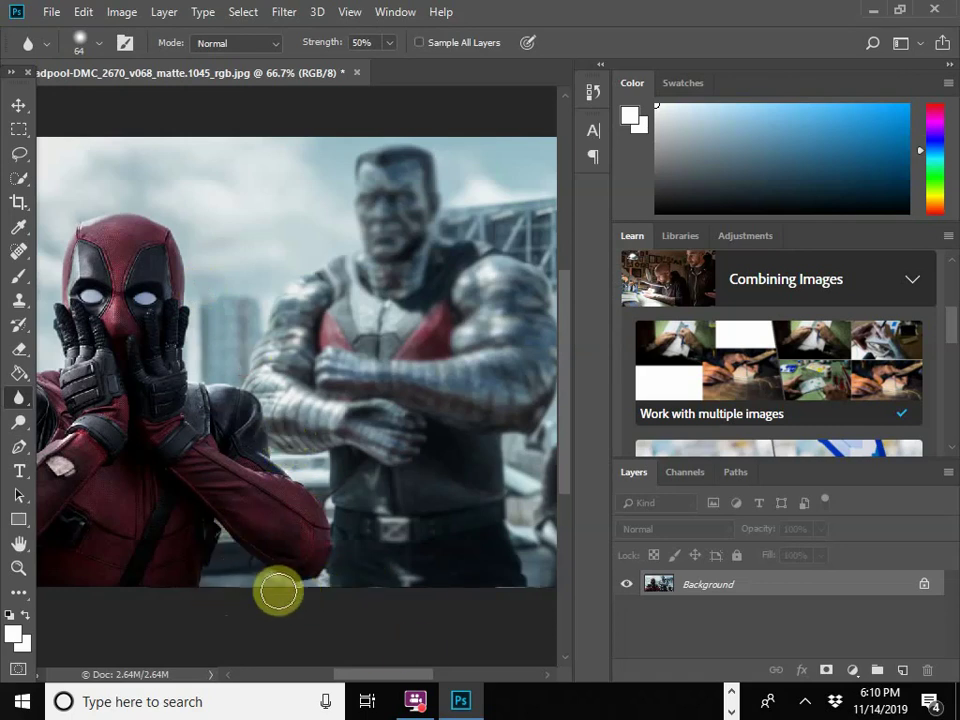
mouse_move(331, 580)
mouse_down()
mouse_move(350, 538)
mouse_move(320, 483)
mouse_up()
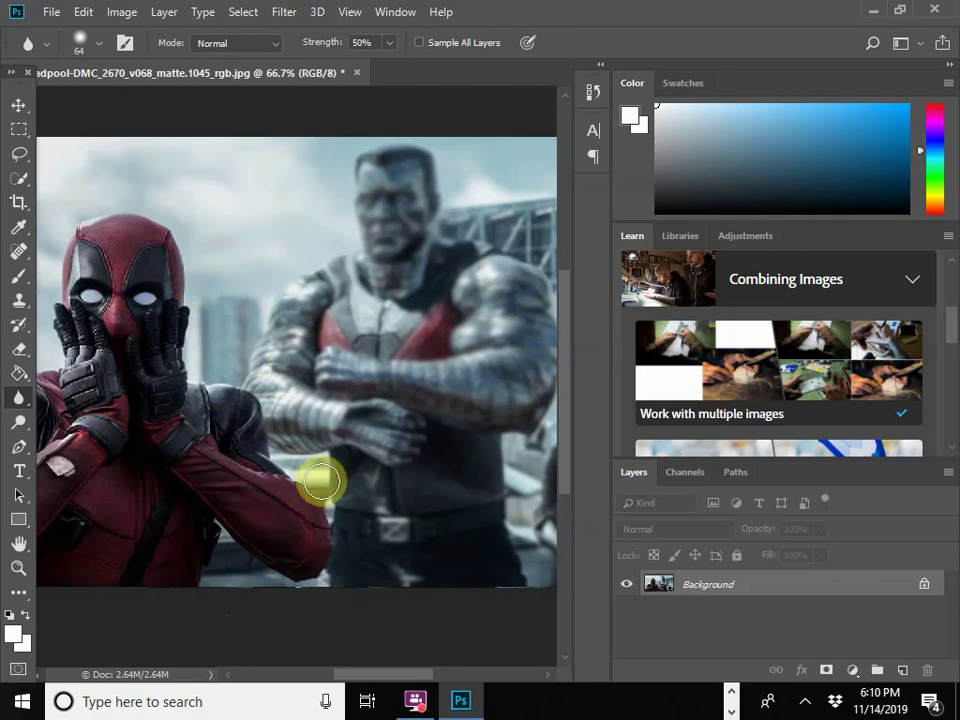
drag(281, 436, 246, 362)
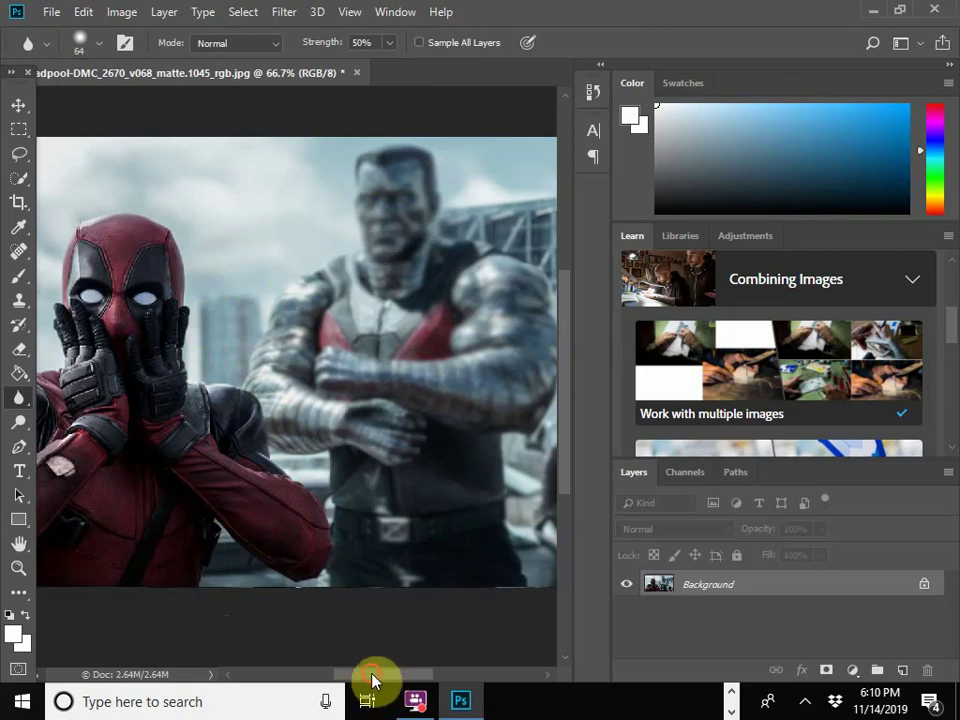
Blur along the image's bottom edge, zooming out to 50% to check.
drag(371, 681, 437, 681)
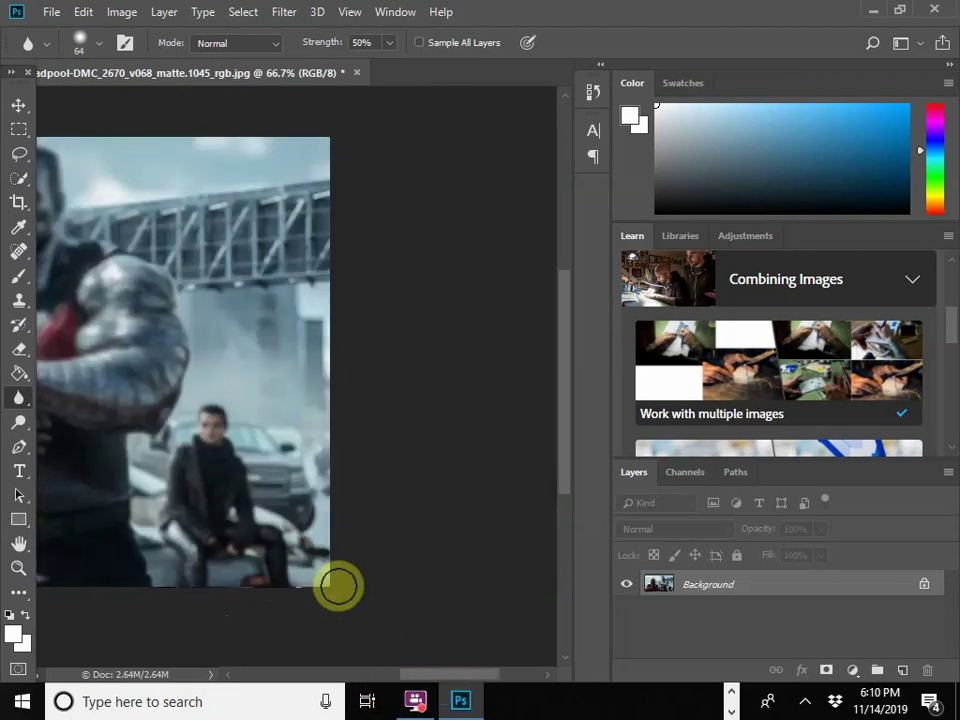
drag(437, 681, 364, 677)
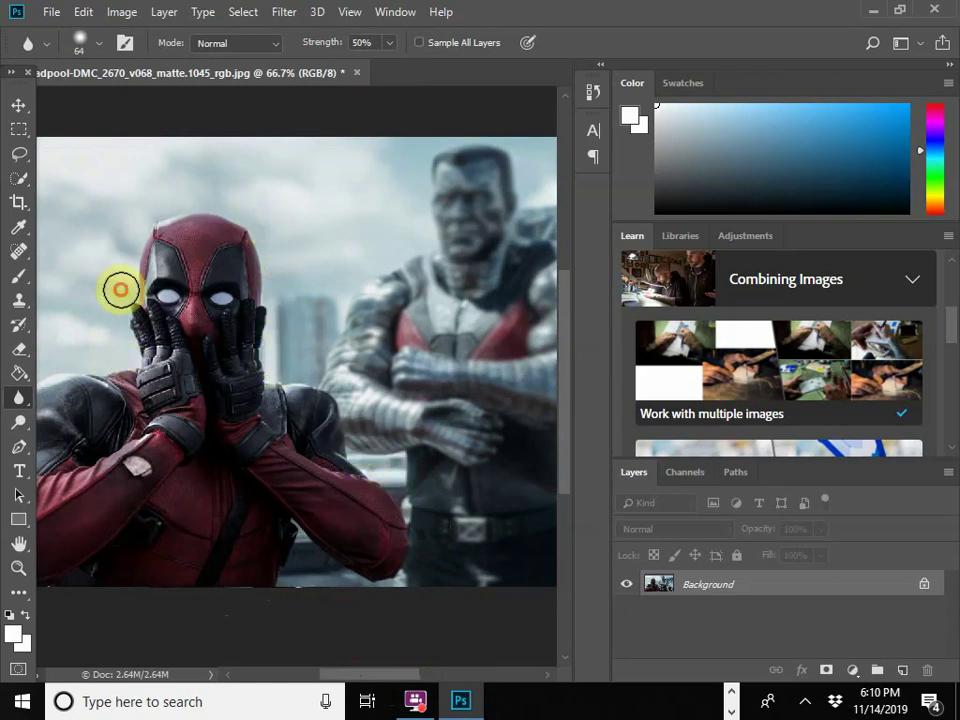
key(ctrl+minus)
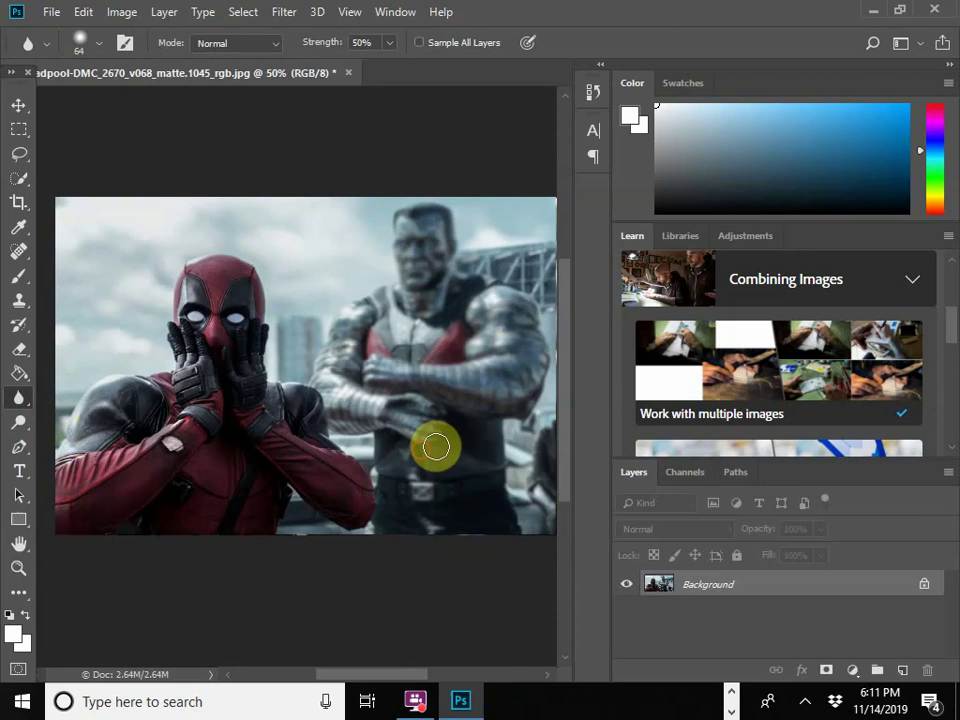
scroll(840, 577, down, 1)
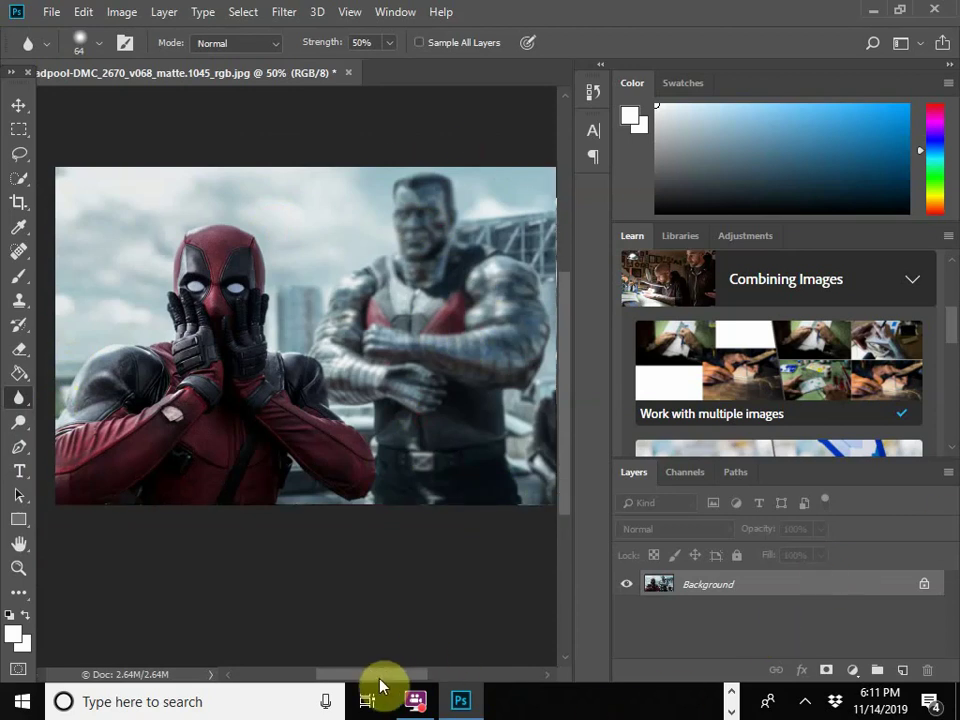
drag(395, 678, 490, 680)
Zoom out to 33.3% so the whole photo fits the window.
key(ctrl+minus)
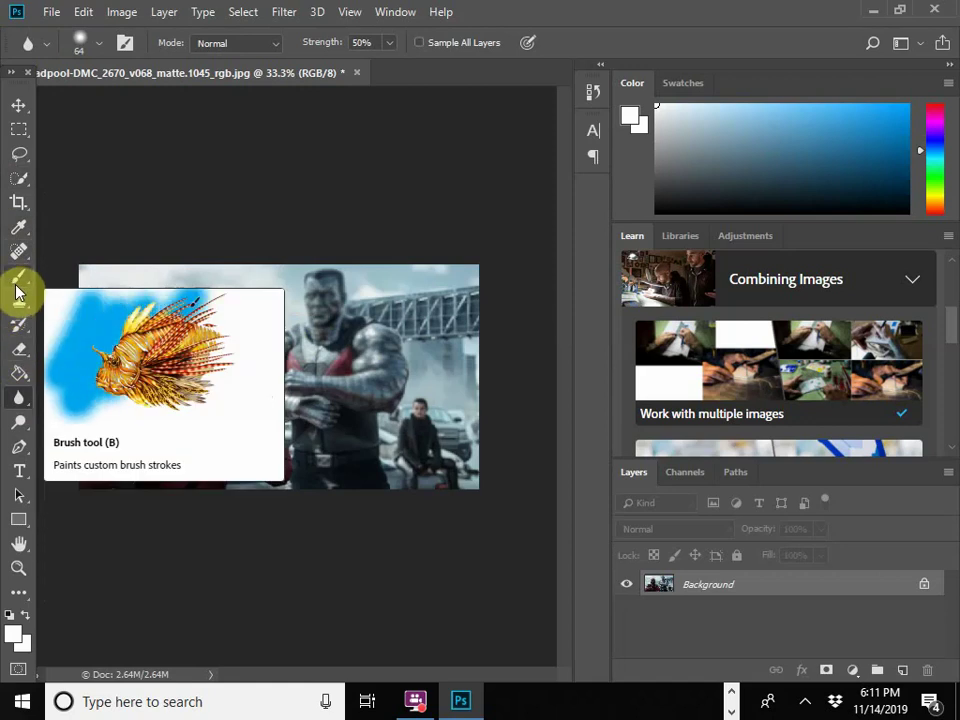
Paint a 108 px white Brush stroke over the seated man, then open the foreground Color Picker.
click(16, 283)
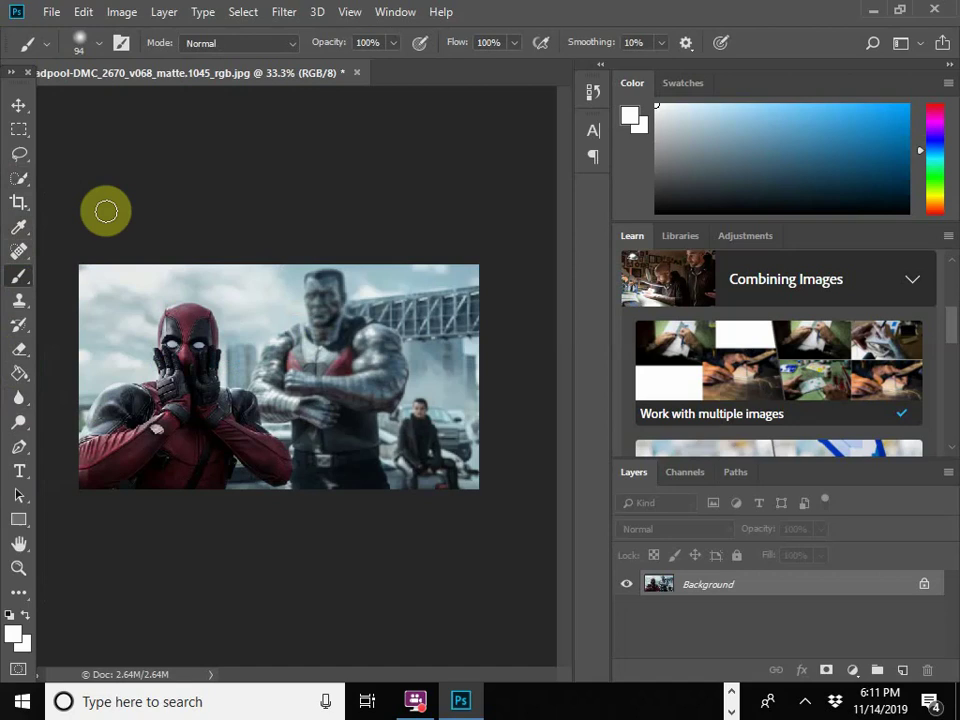
click(97, 42)
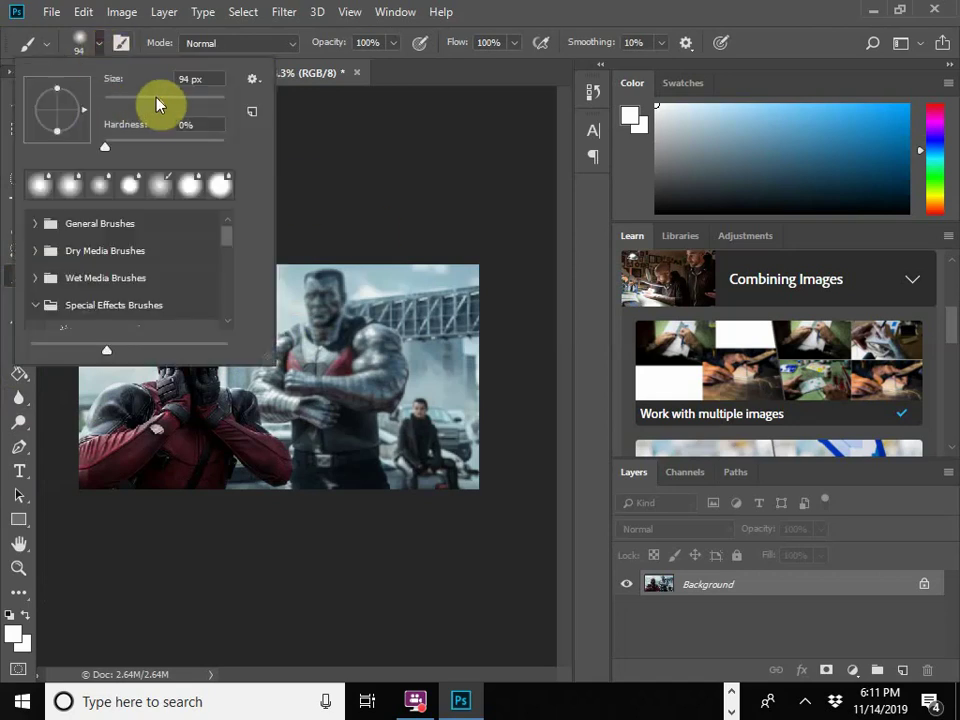
drag(159, 103, 154, 103)
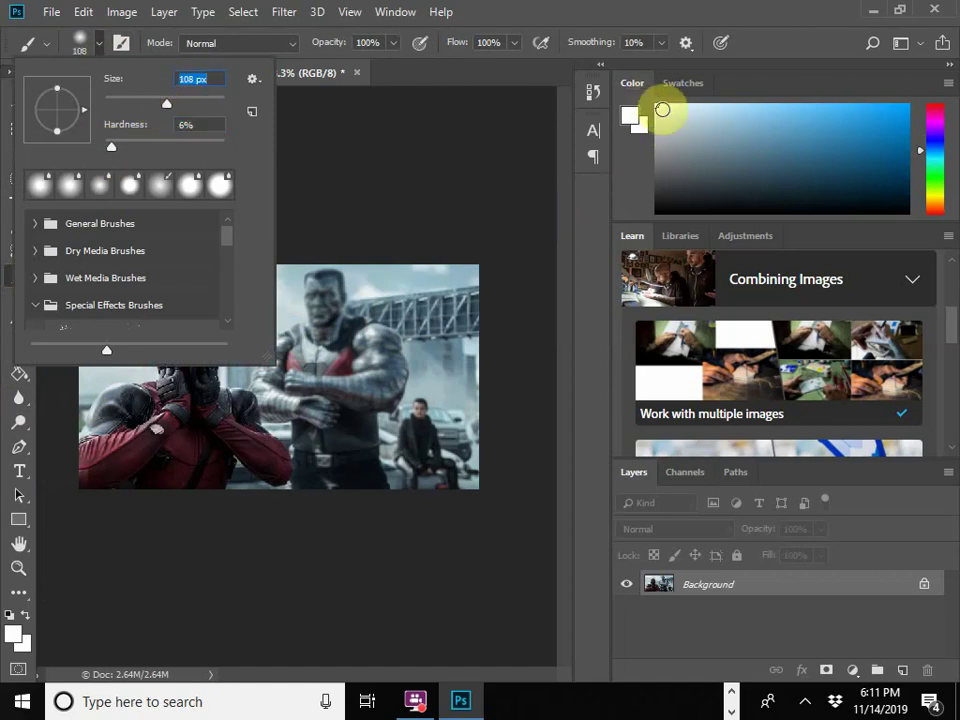
click(450, 439)
mouse_move(414, 343)
mouse_down()
mouse_move(422, 493)
mouse_move(446, 405)
mouse_up()
click(632, 120)
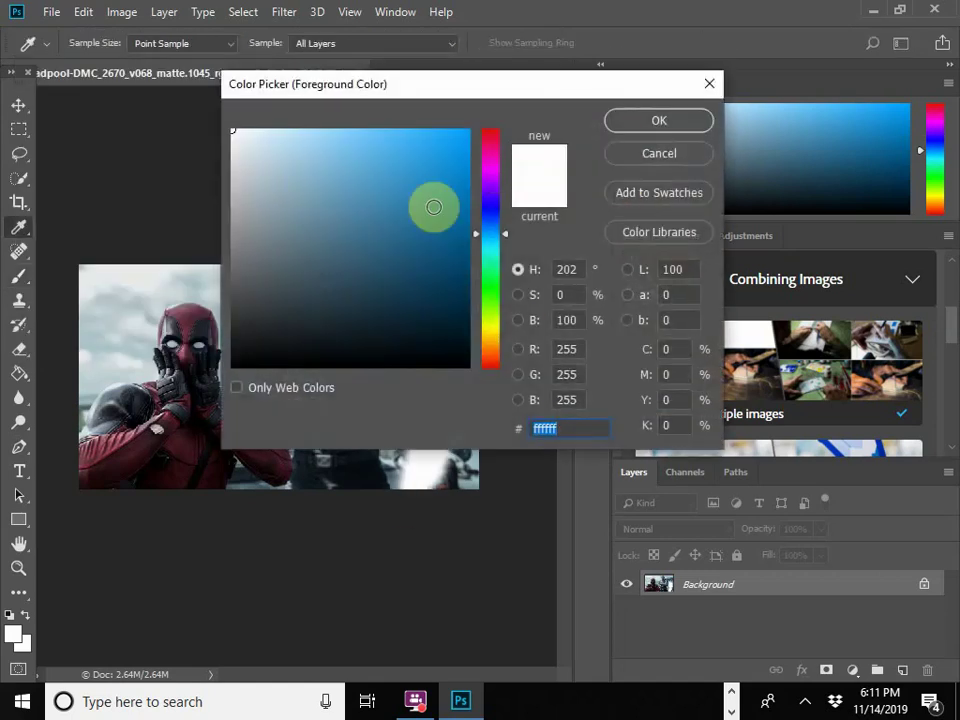
Paint white over the photo's right side with a 275 px brush.
click(665, 119)
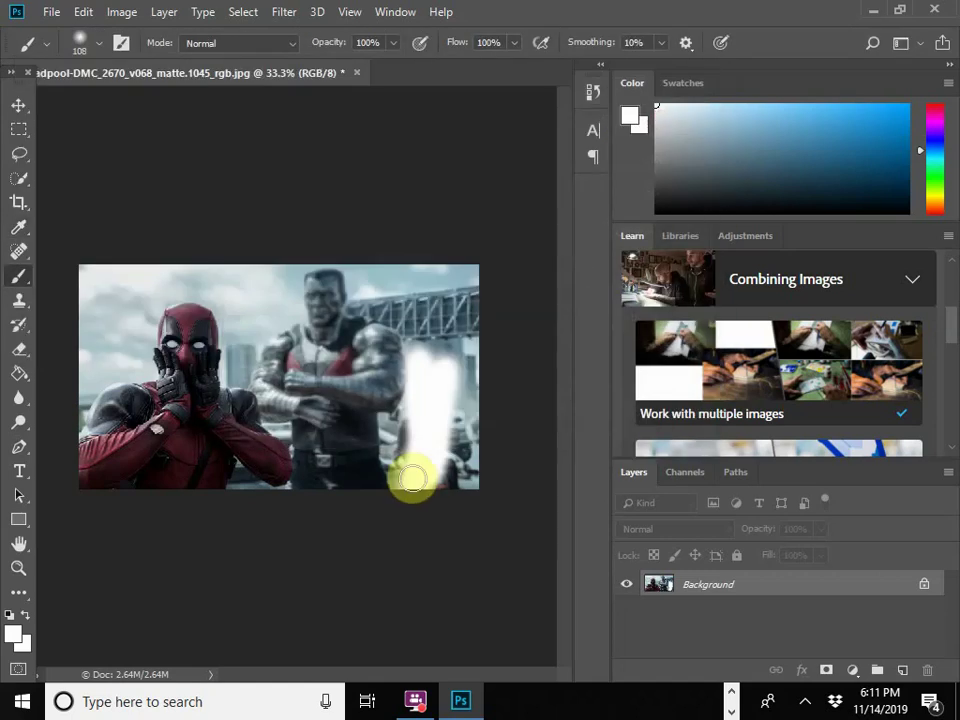
mouse_move(411, 476)
mouse_down()
mouse_move(466, 468)
mouse_move(476, 416)
mouse_up()
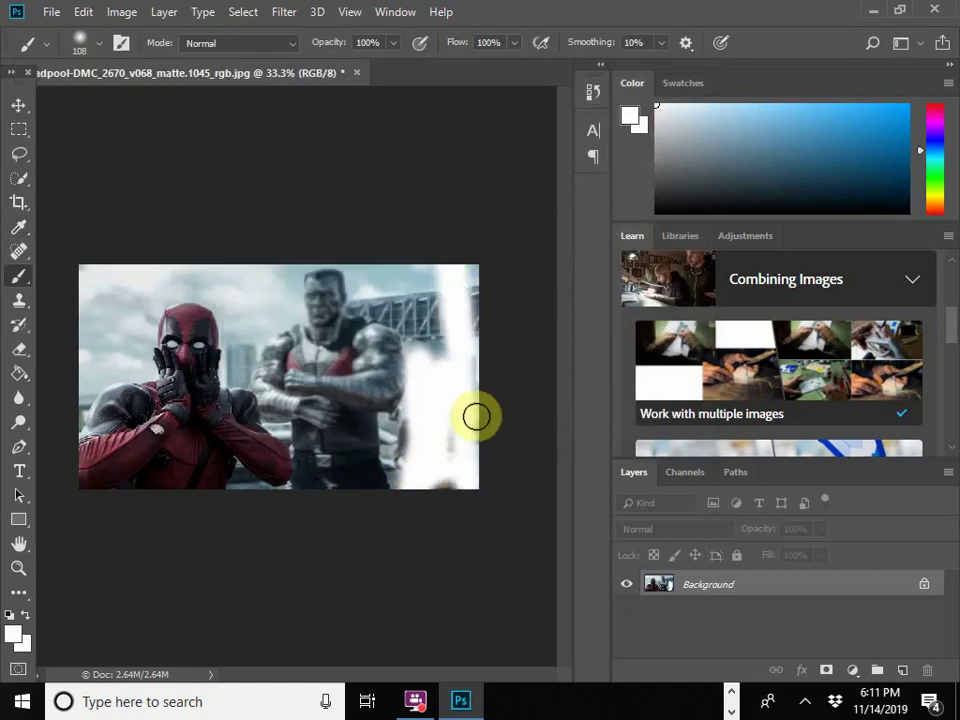
click(79, 45)
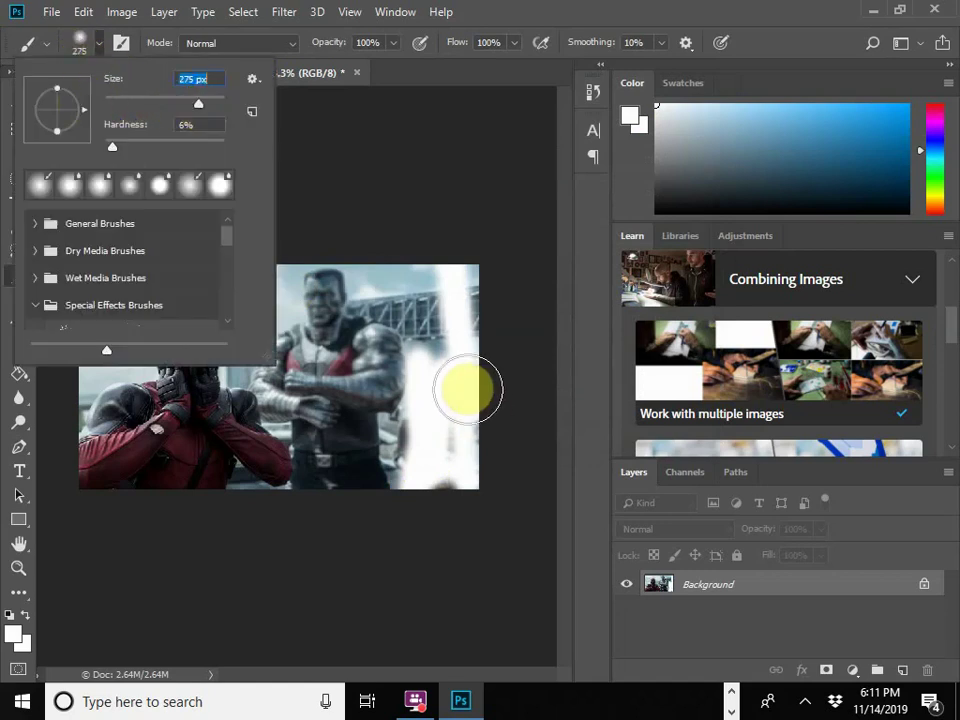
mouse_move(467, 386)
mouse_down()
mouse_move(421, 325)
mouse_move(459, 298)
mouse_move(445, 229)
mouse_move(487, 512)
mouse_move(412, 312)
mouse_move(417, 463)
mouse_move(370, 281)
mouse_move(394, 502)
mouse_move(380, 398)
mouse_move(356, 326)
mouse_move(326, 271)
mouse_move(371, 481)
mouse_move(362, 383)
mouse_move(300, 273)
mouse_move(371, 472)
mouse_move(348, 366)
mouse_move(299, 300)
mouse_move(304, 344)
mouse_move(357, 471)
mouse_move(349, 354)
mouse_move(290, 256)
mouse_up()
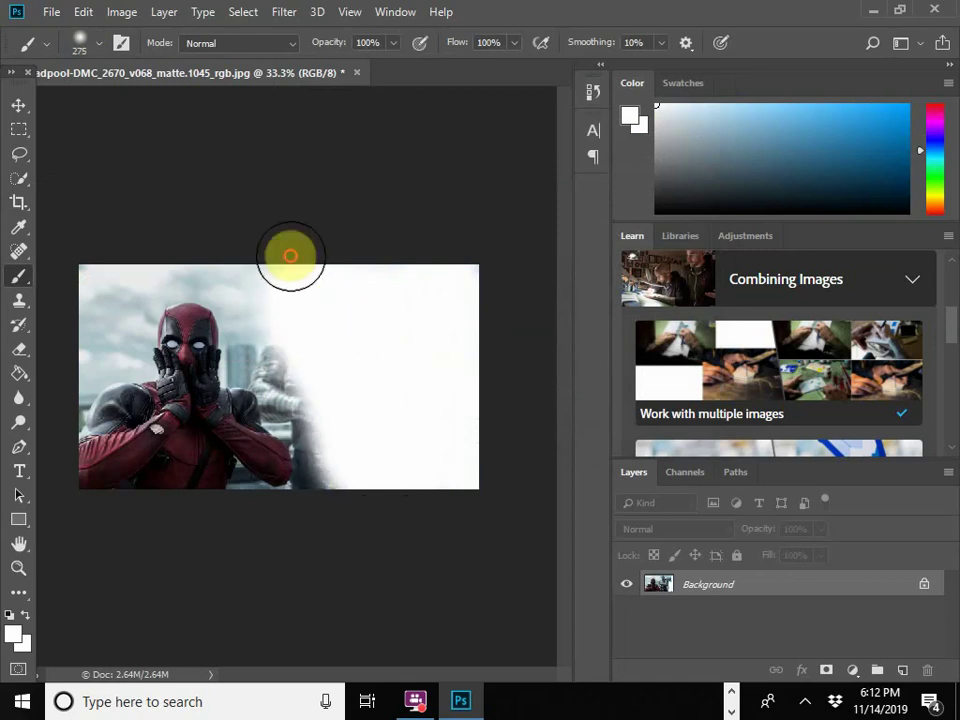
Raise the brush hardness to 52% and whiten the sky and lower right.
click(90, 42)
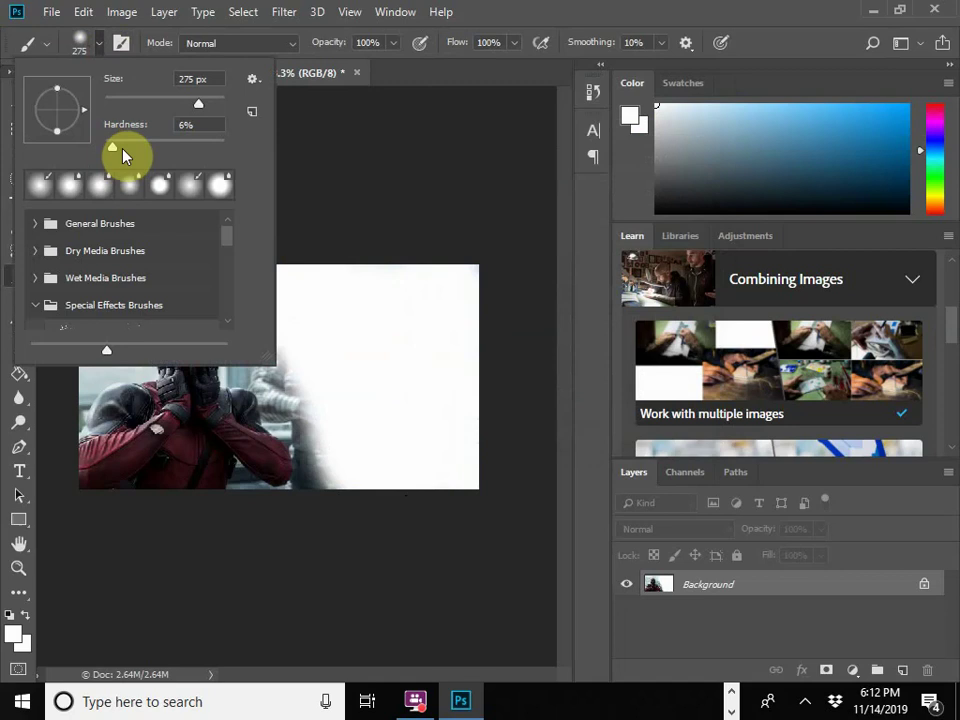
drag(112, 141, 166, 146)
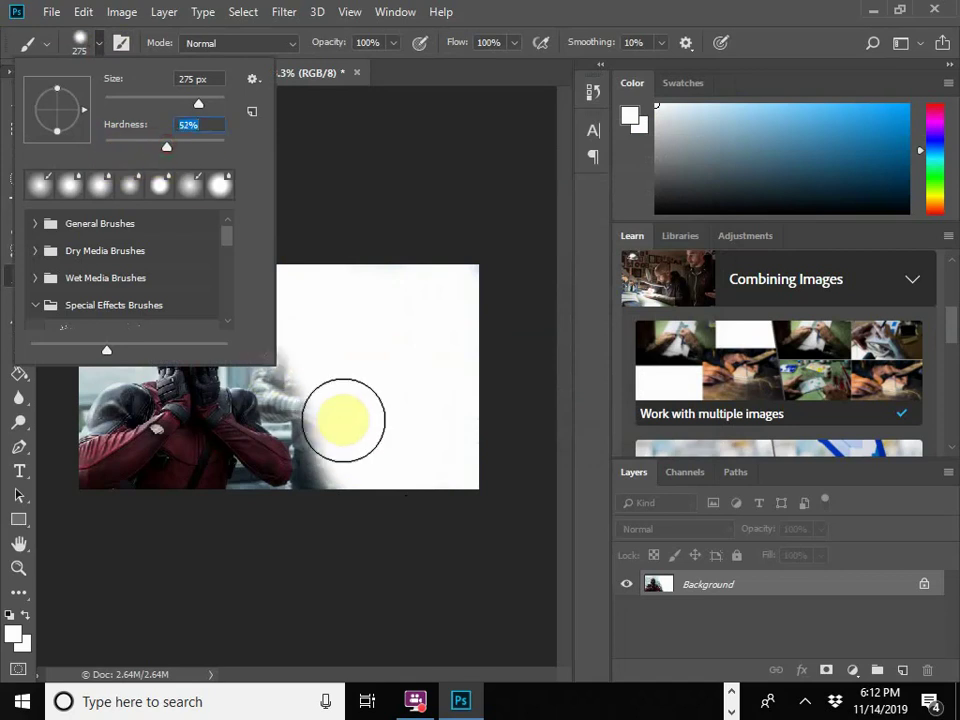
click(335, 408)
mouse_move(293, 349)
mouse_down()
mouse_move(267, 278)
mouse_move(307, 340)
mouse_move(347, 487)
mouse_move(346, 433)
mouse_move(307, 395)
mouse_move(269, 283)
mouse_move(217, 250)
mouse_move(158, 250)
mouse_move(127, 275)
mouse_move(110, 332)
mouse_move(79, 345)
mouse_move(50, 390)
mouse_up()
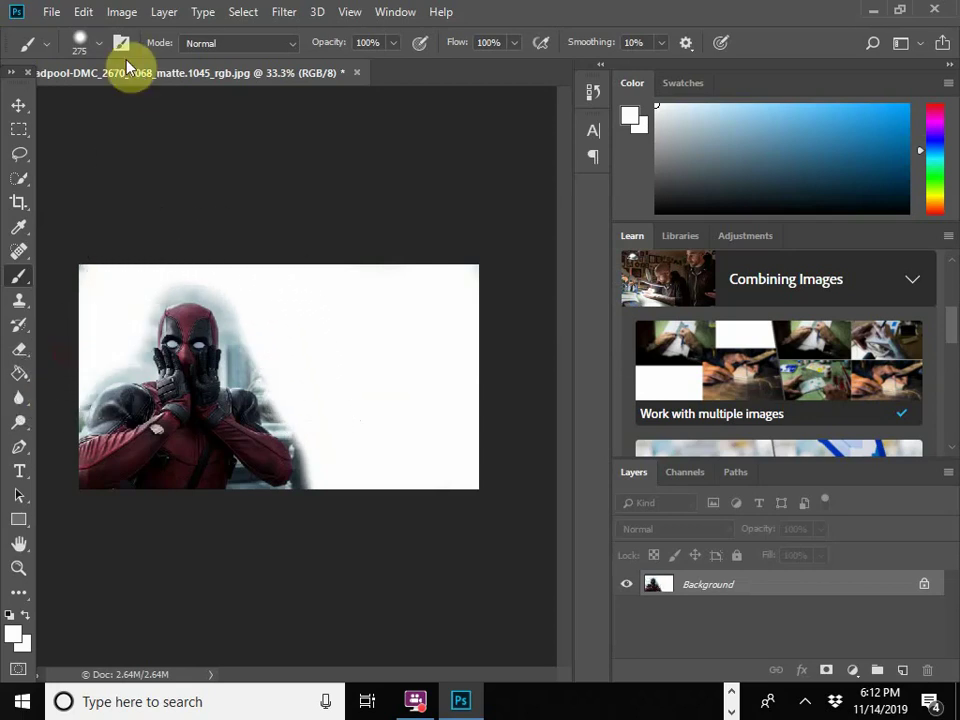
Shrink the brush to 44 px and zoom in for detail work.
click(80, 41)
drag(147, 98, 133, 102)
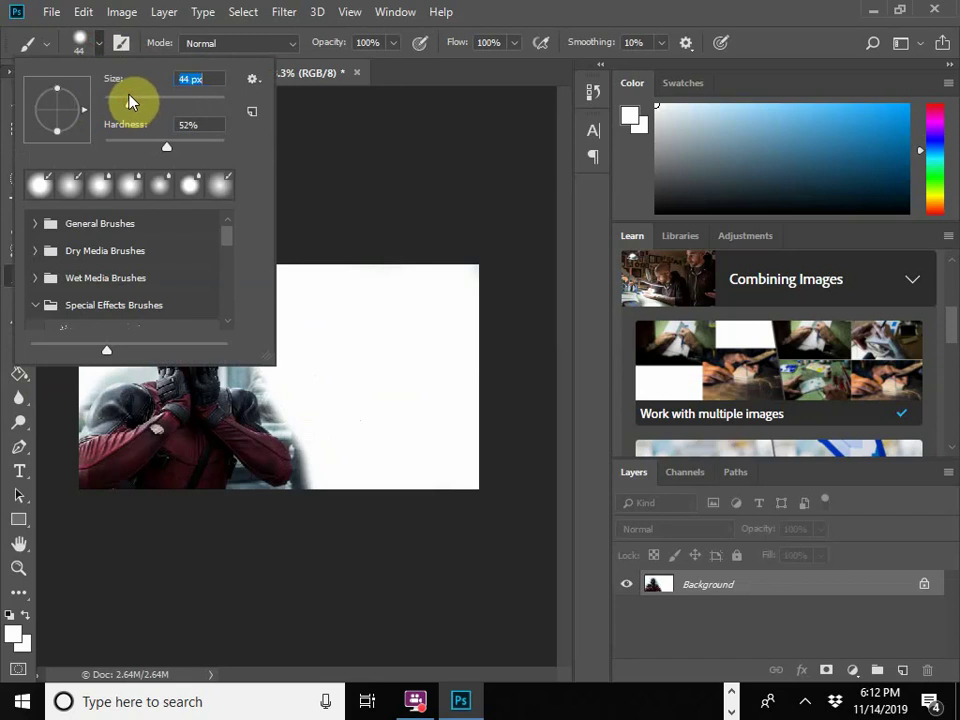
click(303, 484)
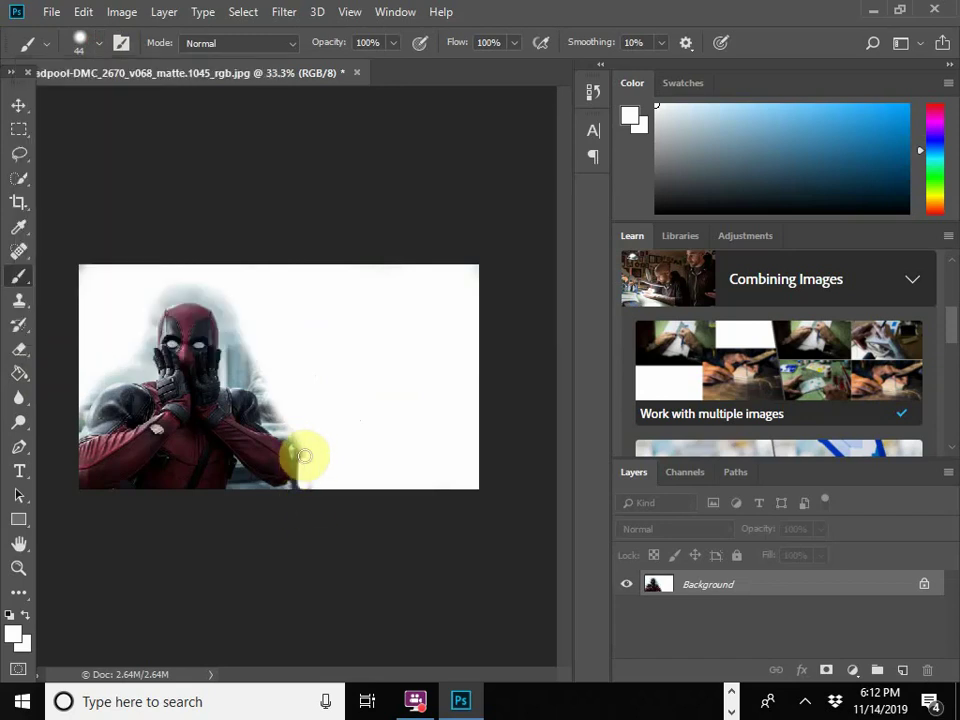
key(ctrl+plus)
key(ctrl+plus)
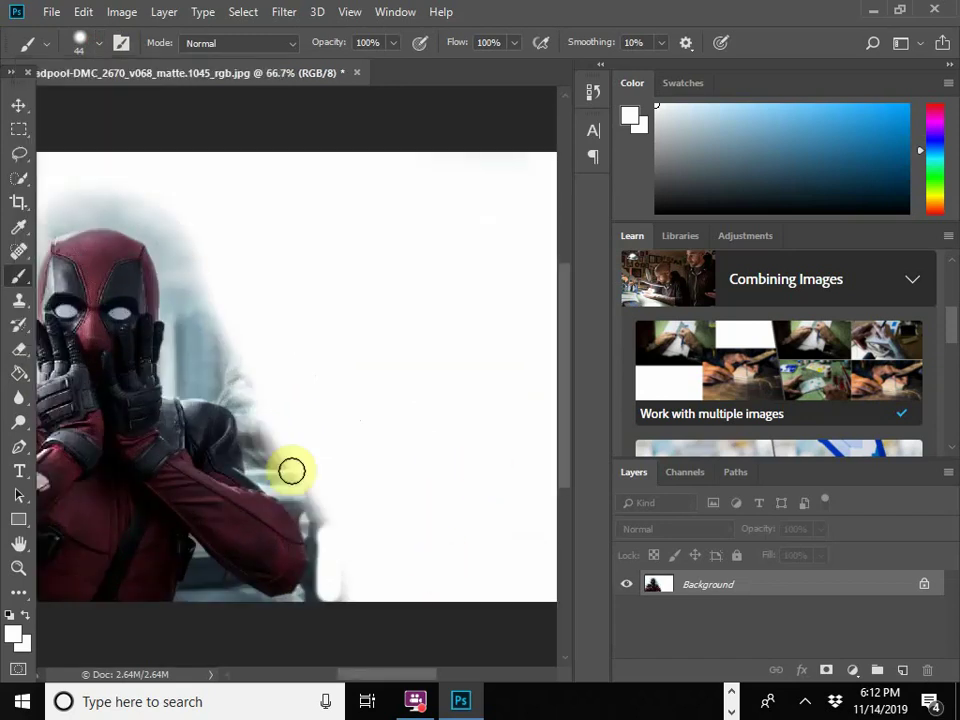
Set hardness to 46%, paint white over the haze beside Deadpool's arm, then zoom out.
click(98, 43)
drag(111, 139, 161, 147)
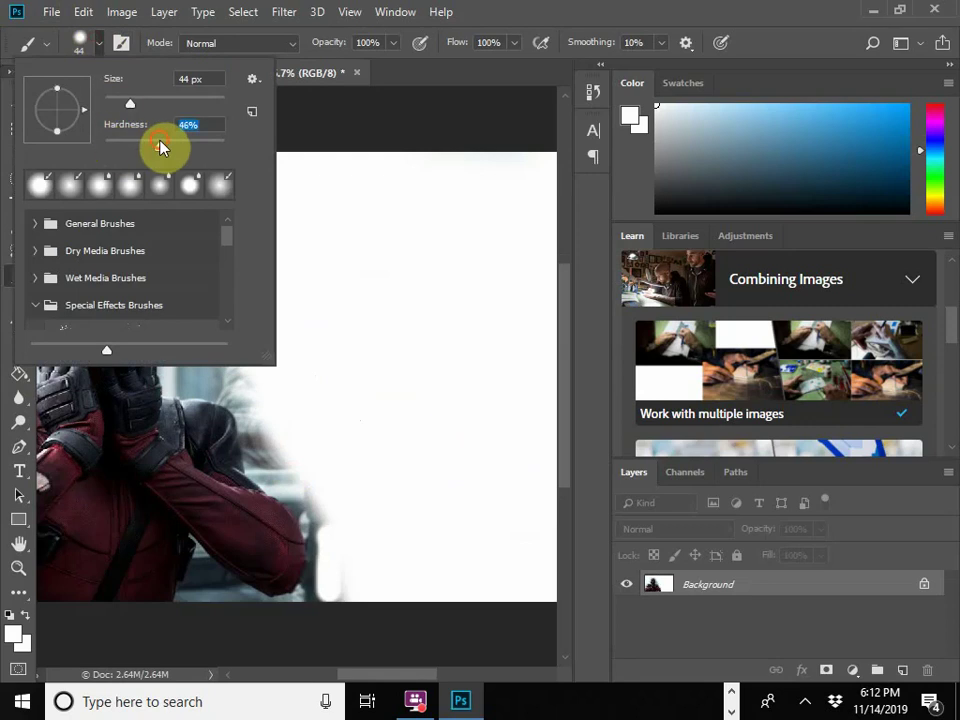
click(240, 623)
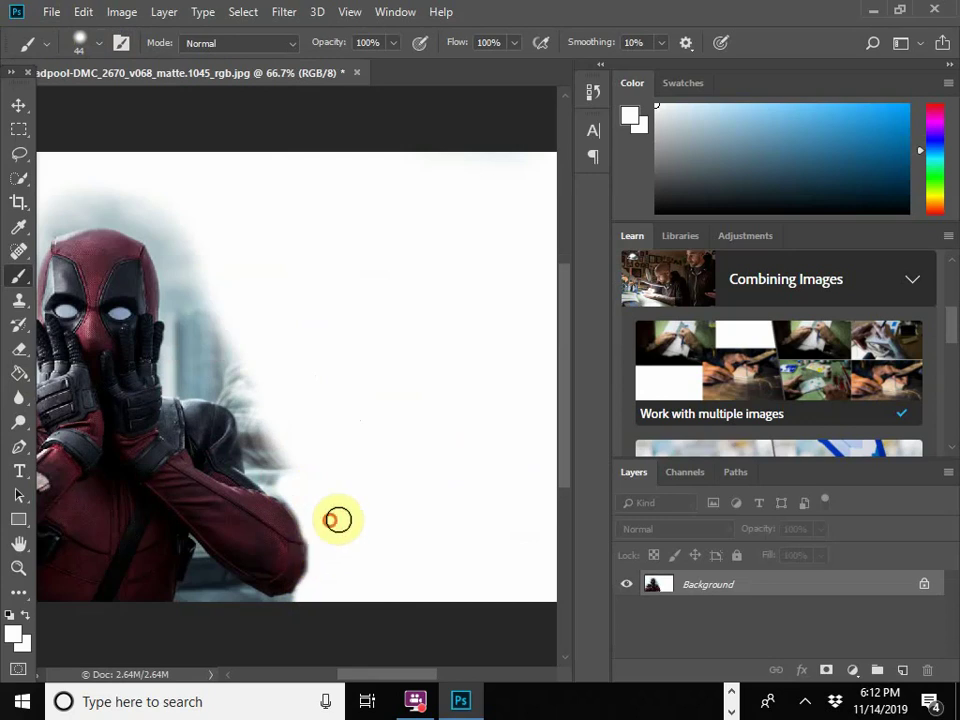
scroll(354, 628, up, 2)
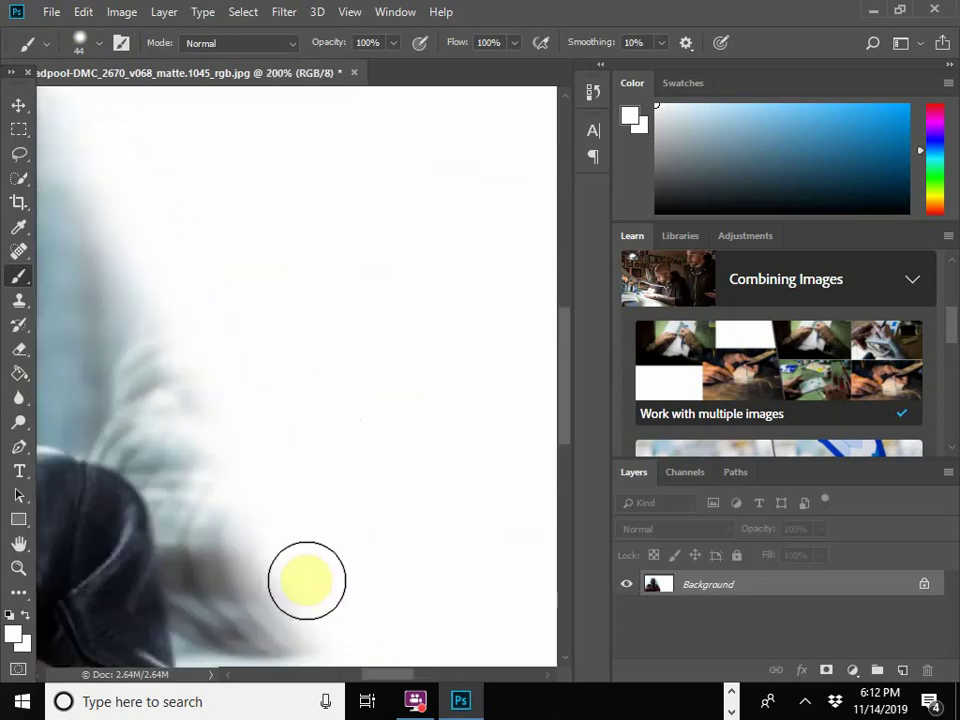
scroll(328, 454, down, 3)
scroll(287, 563, down, 3)
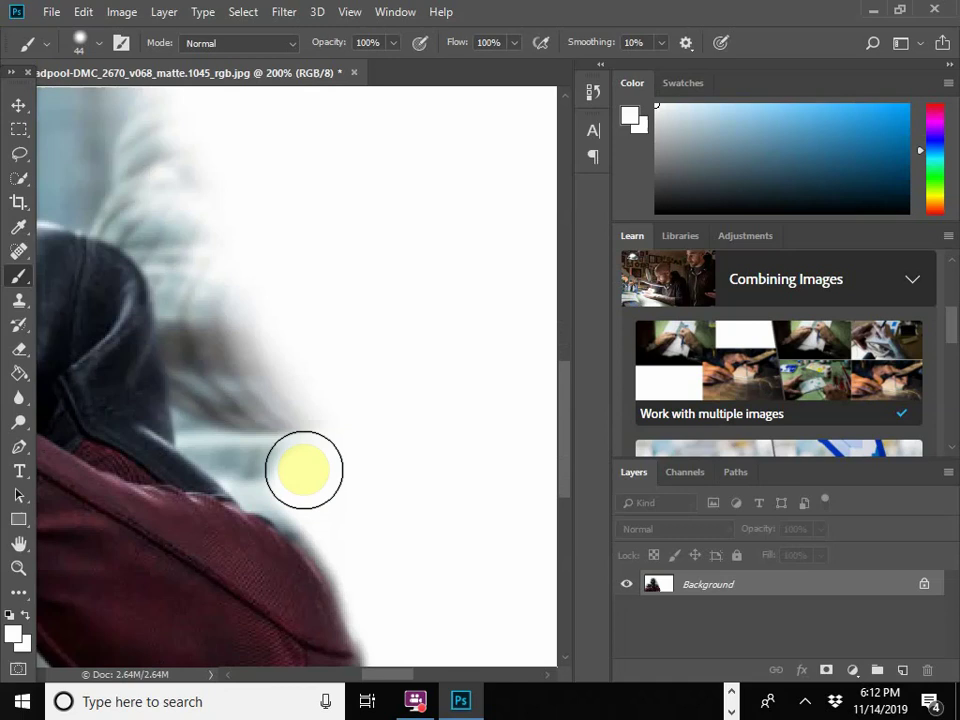
mouse_move(229, 438)
mouse_down()
mouse_move(214, 429)
mouse_move(192, 263)
mouse_move(189, 317)
mouse_move(201, 360)
mouse_move(319, 407)
mouse_move(251, 322)
mouse_move(204, 204)
mouse_move(238, 396)
mouse_move(221, 411)
mouse_move(292, 427)
mouse_move(176, 242)
mouse_move(146, 214)
mouse_move(190, 191)
mouse_move(171, 141)
mouse_move(443, 352)
mouse_up()
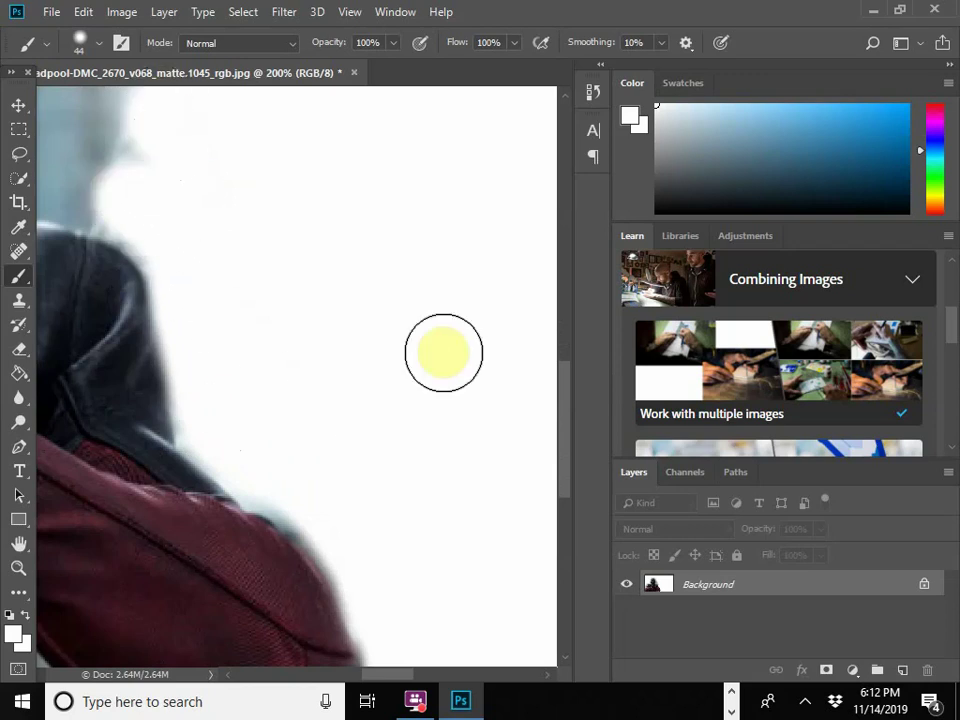
key(ctrl+minus)
key(ctrl+minus)
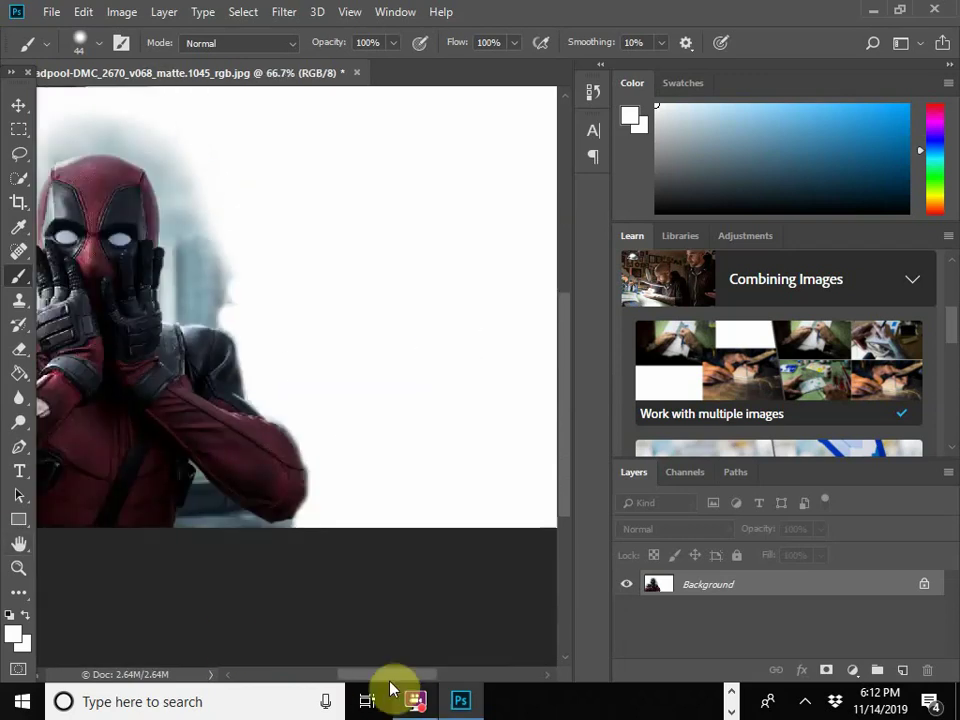
Whiten the grey haze above, up-left of and left of Deadpool's head.
drag(320, 676, 362, 672)
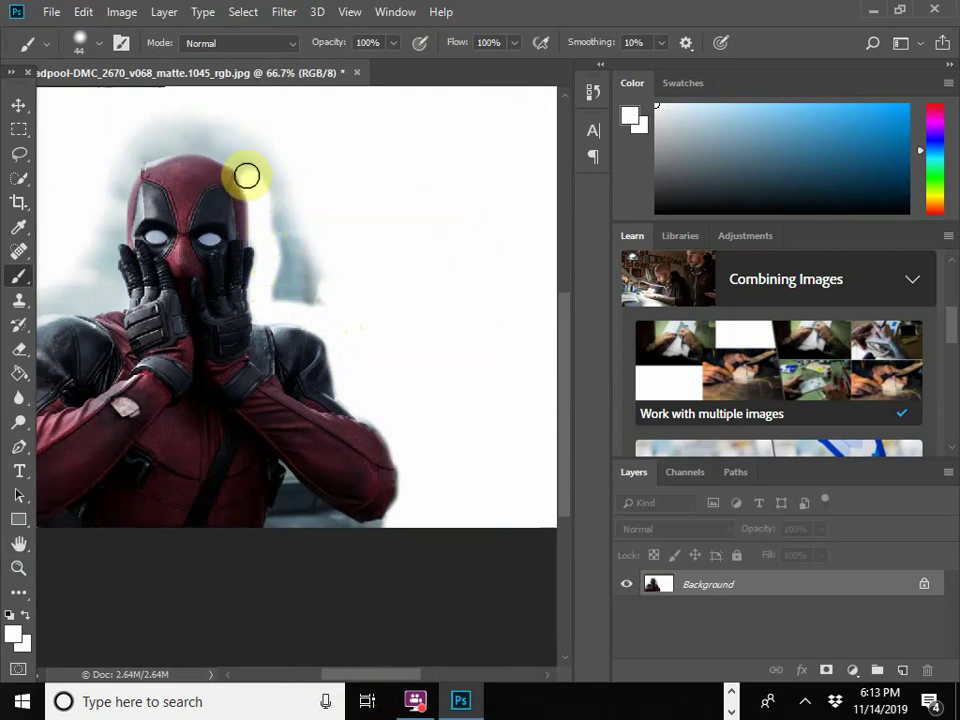
drag(247, 176, 214, 153)
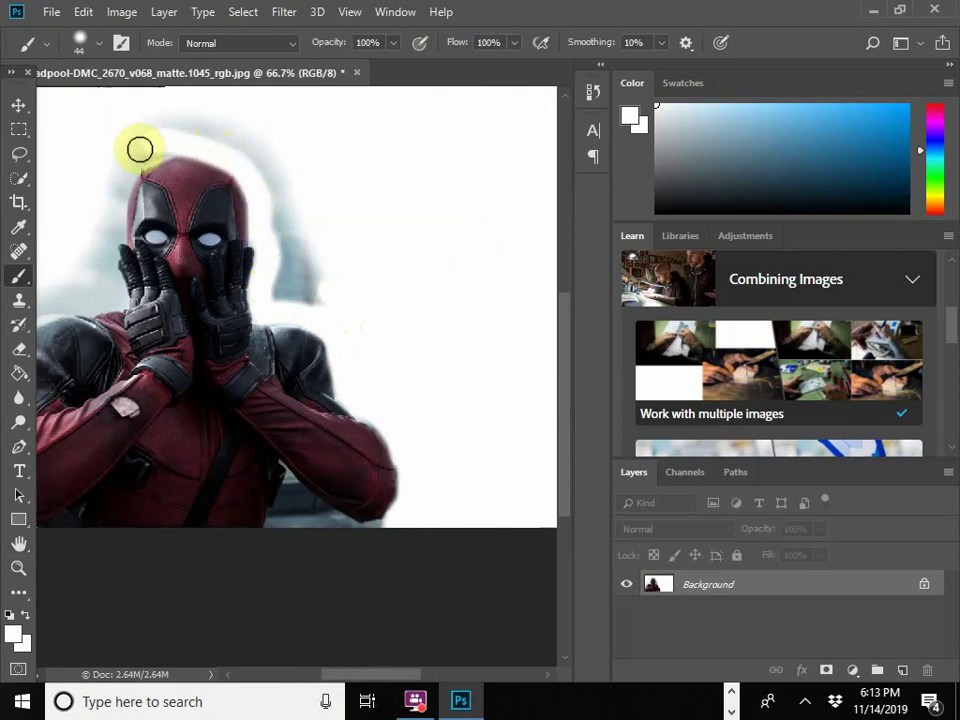
mouse_move(139, 149)
mouse_down()
mouse_move(196, 133)
mouse_move(290, 154)
mouse_move(350, 280)
mouse_move(328, 305)
mouse_move(353, 282)
mouse_move(292, 297)
mouse_move(289, 258)
mouse_move(281, 303)
mouse_move(302, 263)
mouse_move(267, 165)
mouse_move(250, 153)
mouse_move(304, 217)
mouse_move(284, 257)
mouse_move(249, 156)
mouse_move(211, 137)
mouse_move(141, 150)
mouse_up()
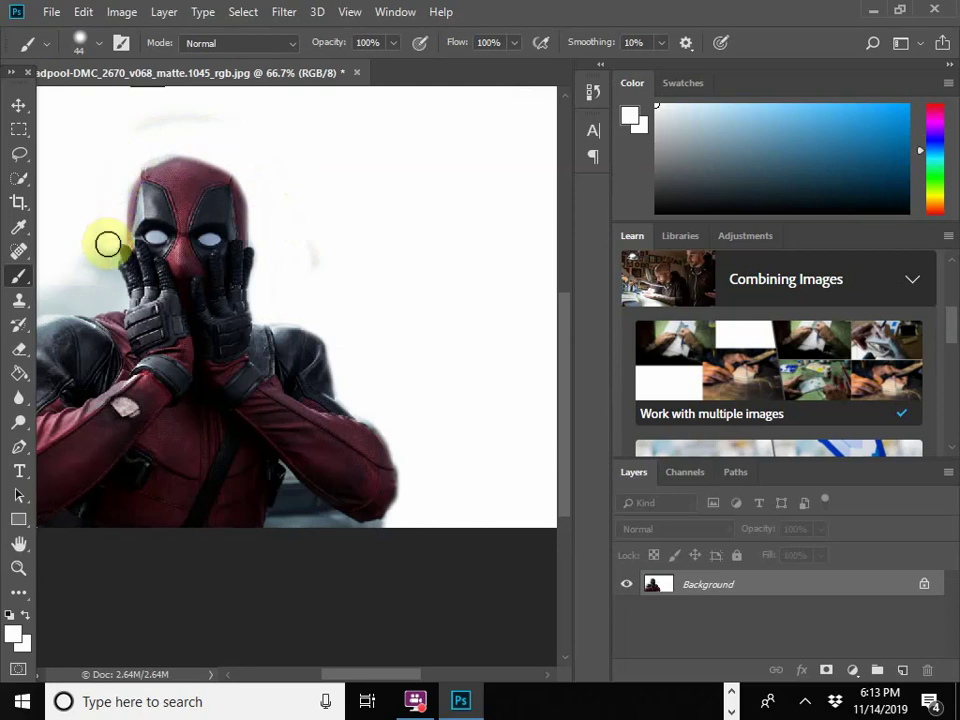
mouse_move(100, 256)
mouse_down()
mouse_move(116, 297)
mouse_move(104, 272)
mouse_move(83, 268)
mouse_move(120, 316)
mouse_move(92, 300)
mouse_move(73, 304)
mouse_move(104, 187)
mouse_move(130, 161)
mouse_move(63, 142)
mouse_move(80, 141)
mouse_move(83, 158)
mouse_move(177, 148)
mouse_move(179, 160)
mouse_move(106, 195)
mouse_move(96, 235)
mouse_move(96, 272)
mouse_move(109, 256)
mouse_move(101, 298)
mouse_move(22, 302)
mouse_move(77, 293)
mouse_move(72, 267)
mouse_move(101, 285)
mouse_up()
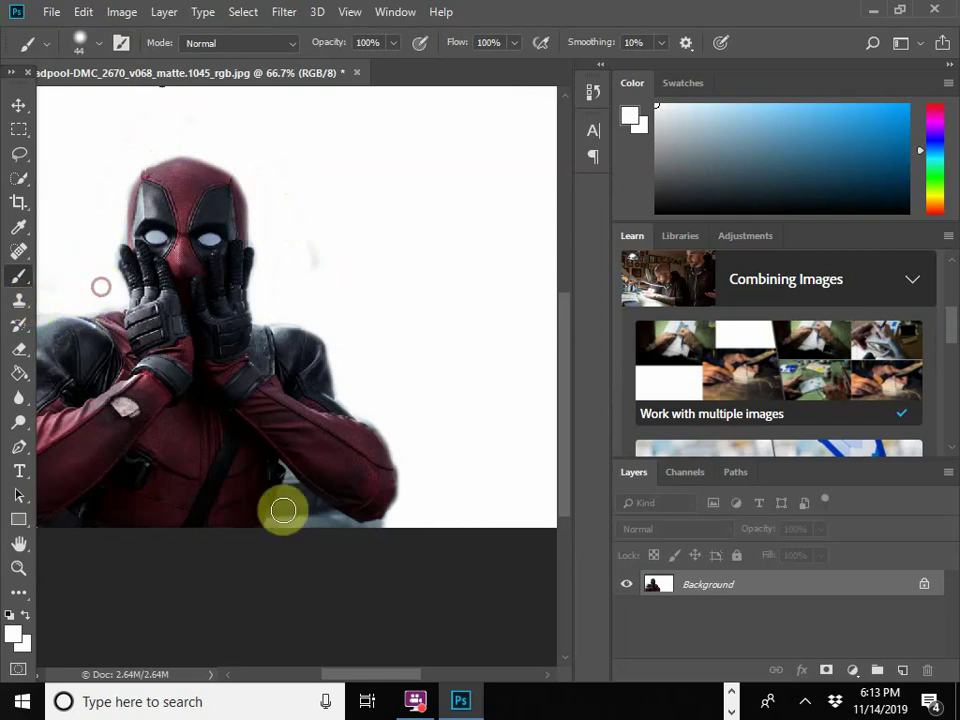
Clean up the shoulder edge and whiten the right side and bottom edge of the image.
mouse_move(400, 674)
mouse_down()
mouse_move(343, 671)
mouse_move(368, 672)
mouse_up()
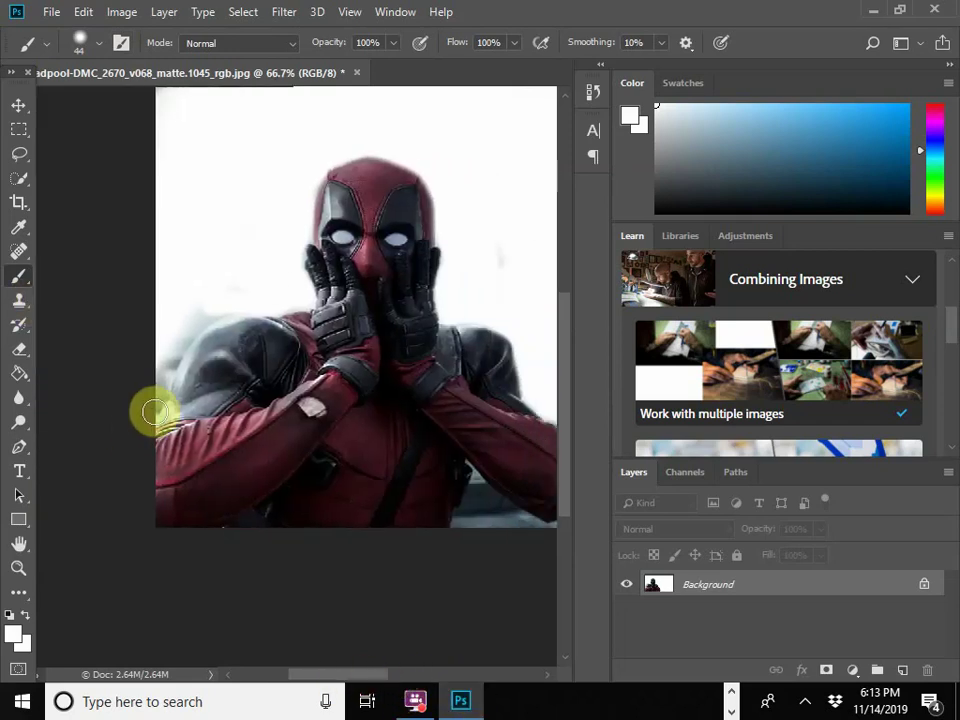
mouse_move(156, 384)
mouse_down()
mouse_move(186, 333)
mouse_move(242, 286)
mouse_move(212, 297)
mouse_move(143, 412)
mouse_move(264, 348)
mouse_move(222, 287)
mouse_move(260, 304)
mouse_move(289, 301)
mouse_move(300, 229)
mouse_up()
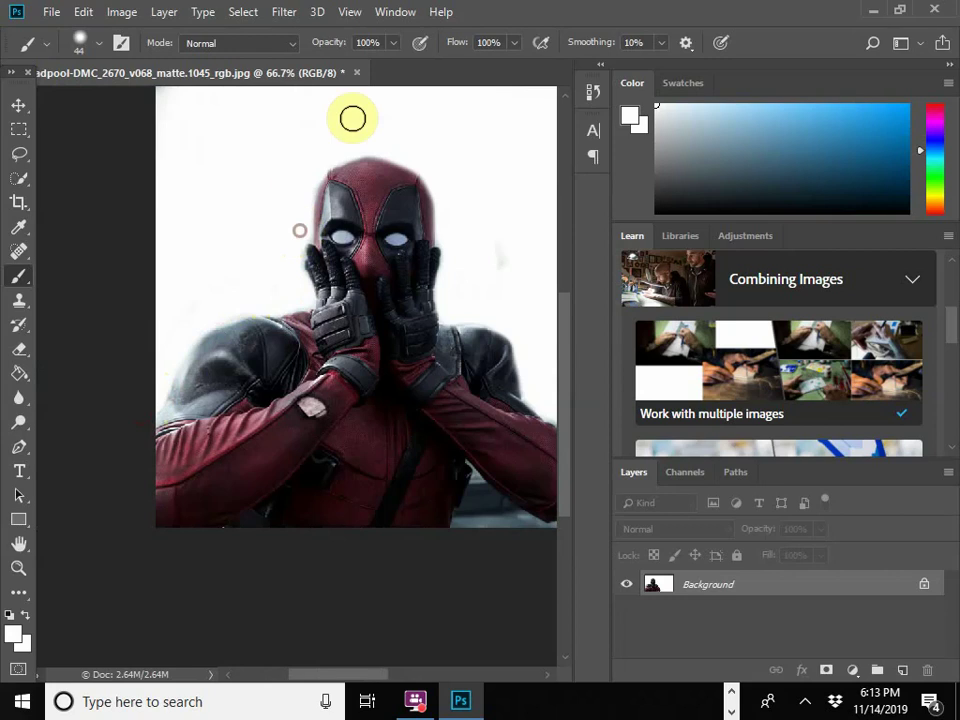
click(388, 118)
click(509, 287)
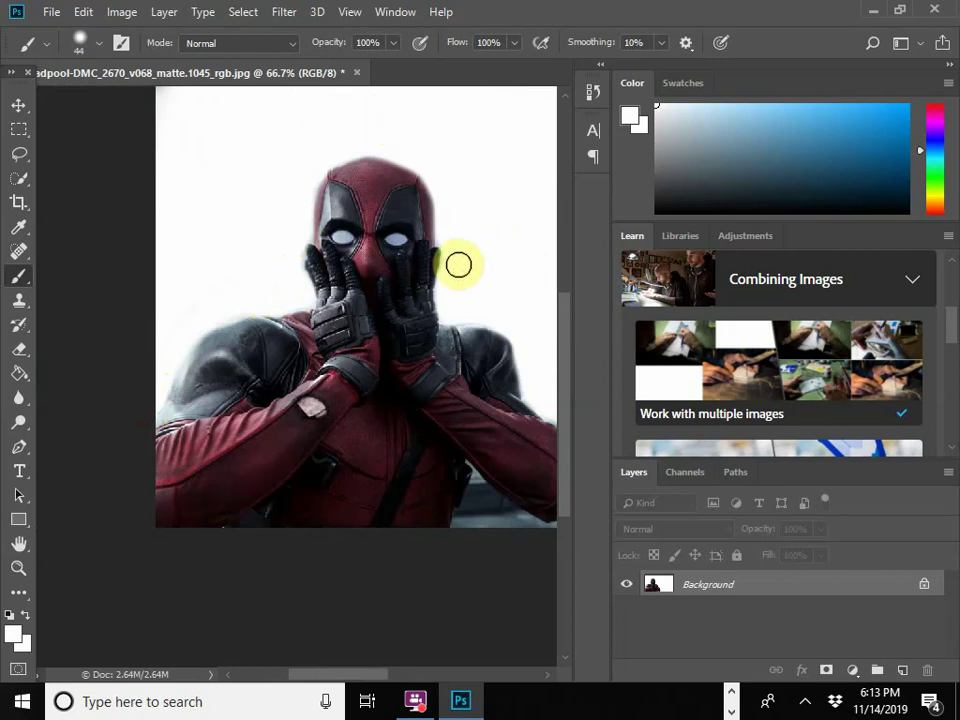
scroll(566, 474, down, 1)
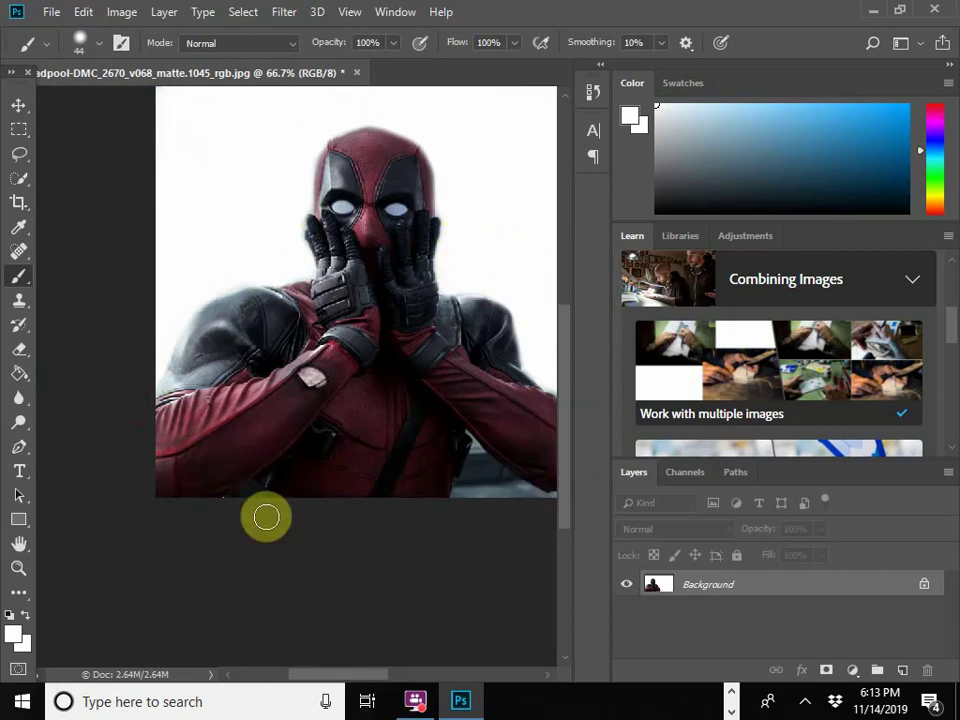
click(478, 467)
mouse_move(482, 476)
mouse_down()
mouse_move(536, 500)
mouse_move(482, 474)
mouse_up()
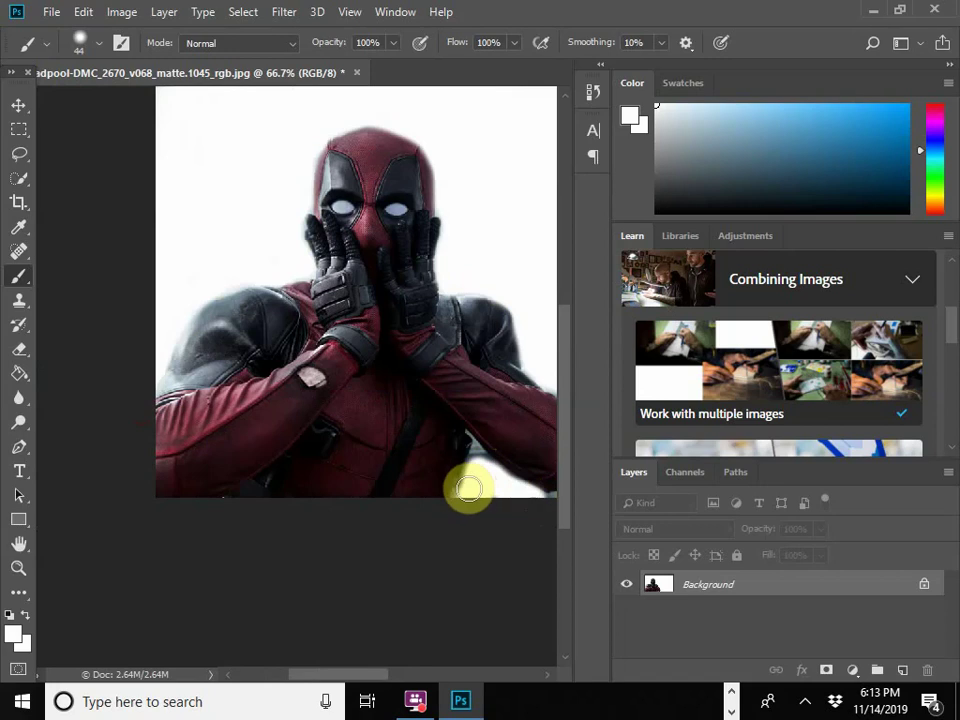
drag(377, 676, 403, 521)
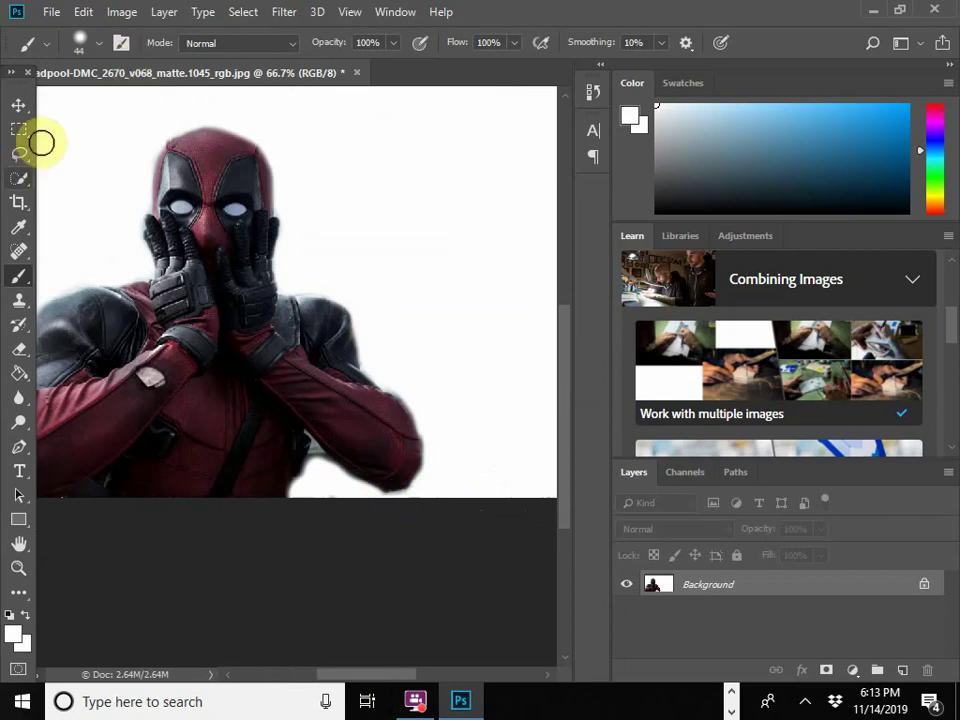
scroll(250, 313, up, 4)
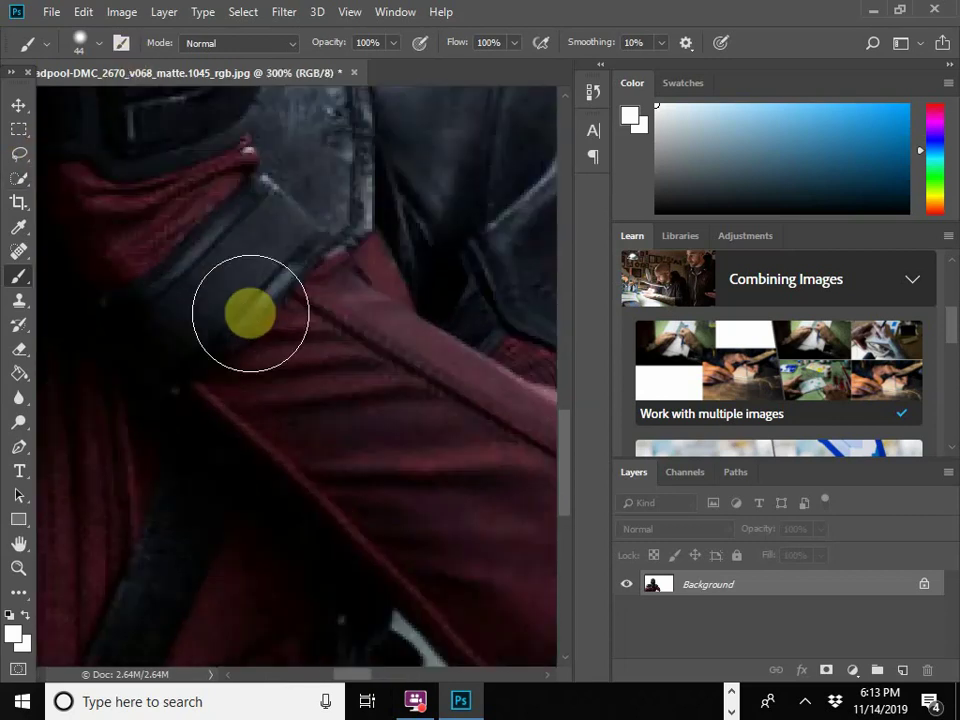
Paint white into the gap near the glove with a 12 px brush.
scroll(469, 396, down, 5)
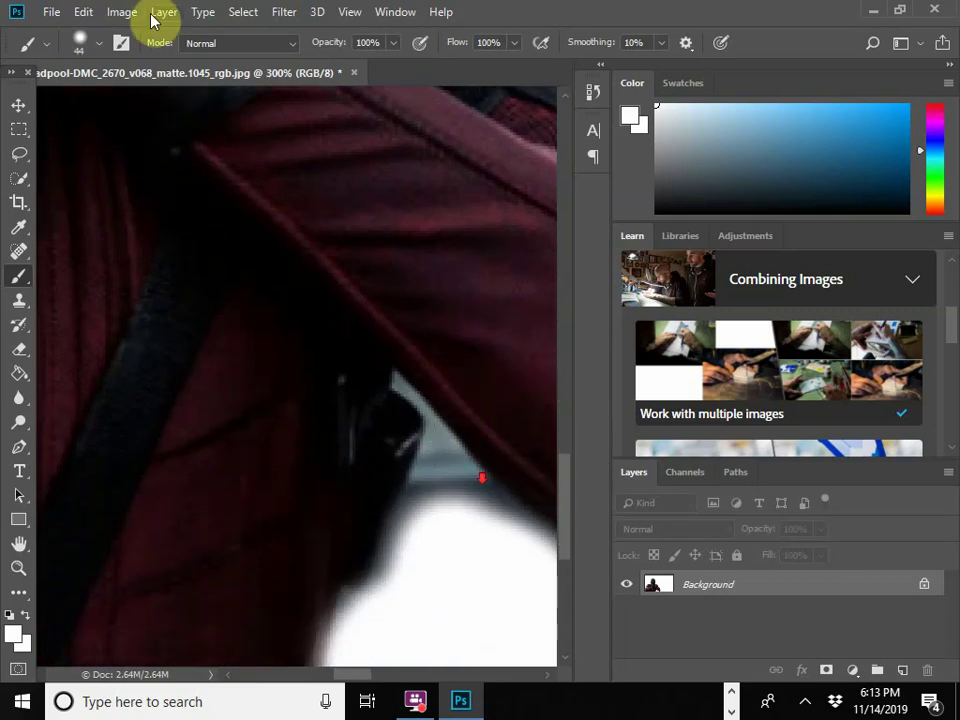
click(96, 43)
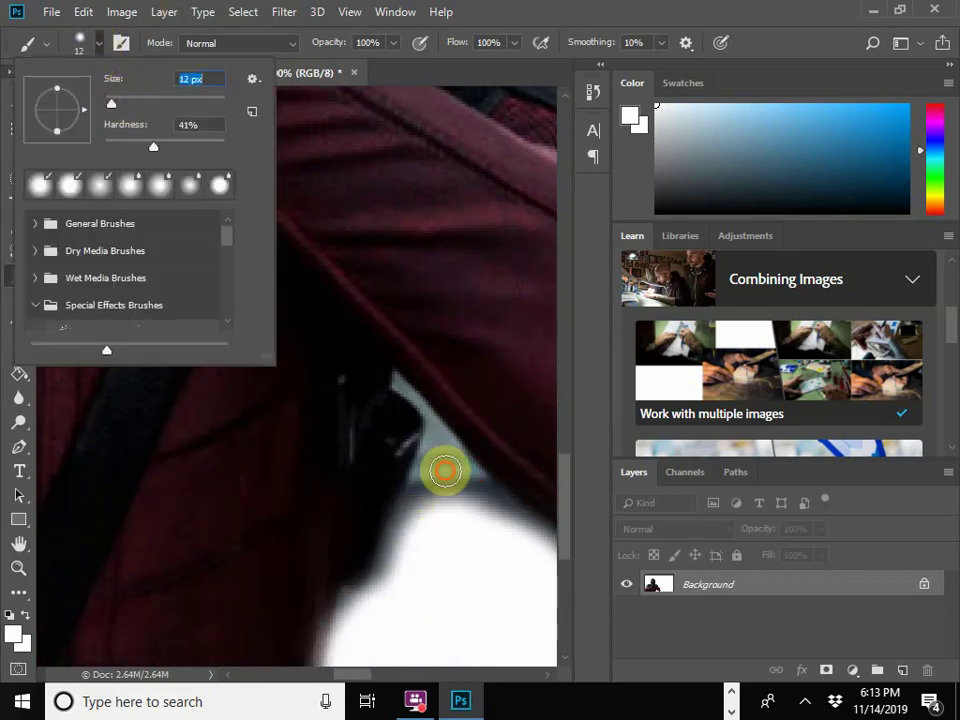
click(444, 467)
mouse_move(435, 476)
mouse_down()
mouse_move(508, 540)
mouse_move(463, 476)
mouse_move(431, 463)
mouse_move(387, 587)
mouse_move(448, 501)
mouse_move(437, 437)
mouse_move(478, 495)
mouse_move(559, 566)
mouse_move(480, 576)
mouse_move(369, 688)
mouse_move(386, 686)
mouse_move(251, 469)
mouse_move(266, 508)
mouse_move(384, 594)
mouse_move(501, 615)
mouse_move(386, 585)
mouse_move(233, 489)
mouse_move(179, 432)
mouse_up()
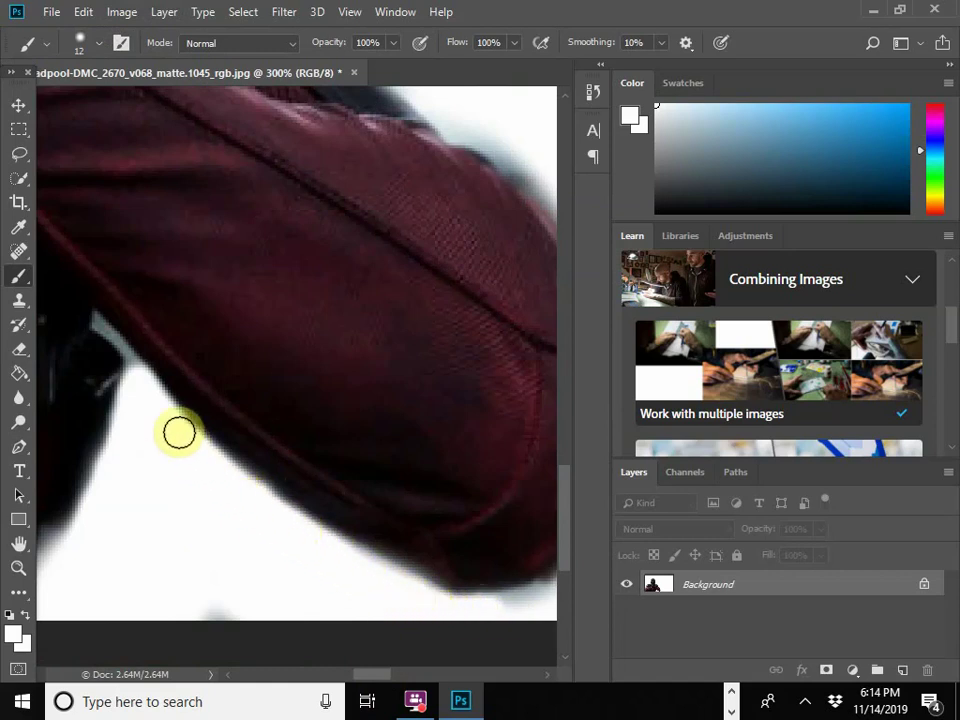
Switch to a 1 px brush and paint a thin white line along the glove's edge.
click(101, 43)
drag(118, 106, 100, 103)
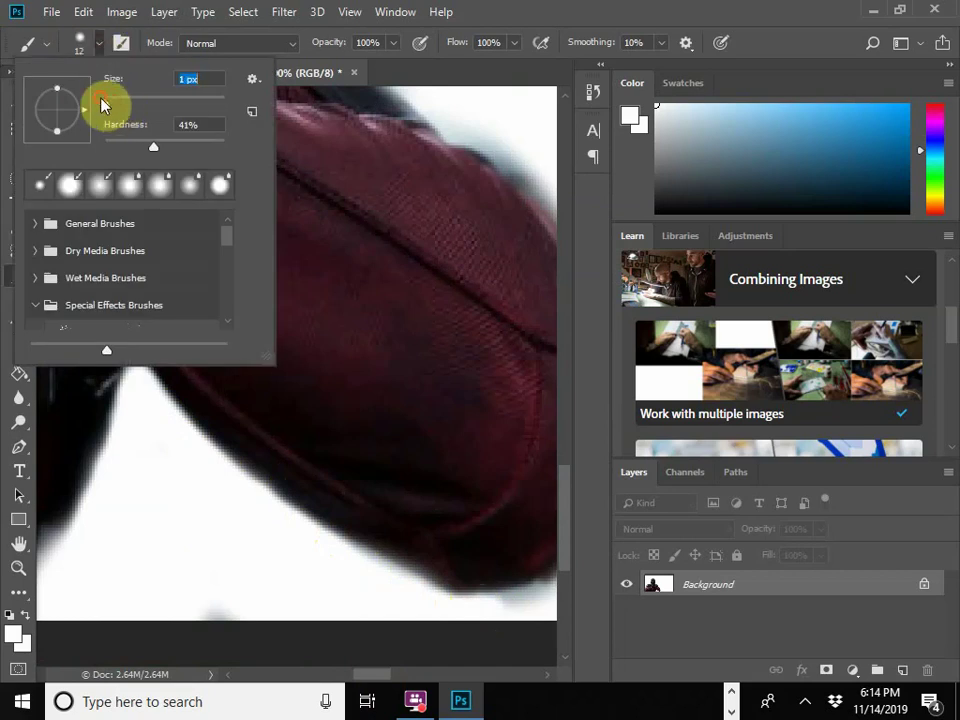
click(150, 365)
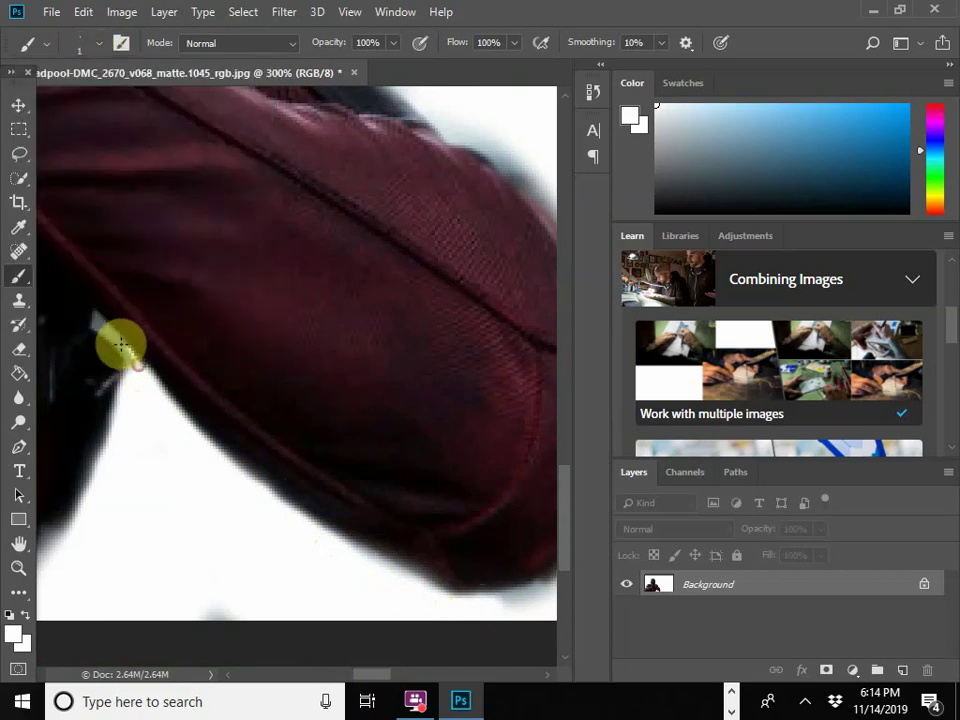
drag(120, 345, 98, 324)
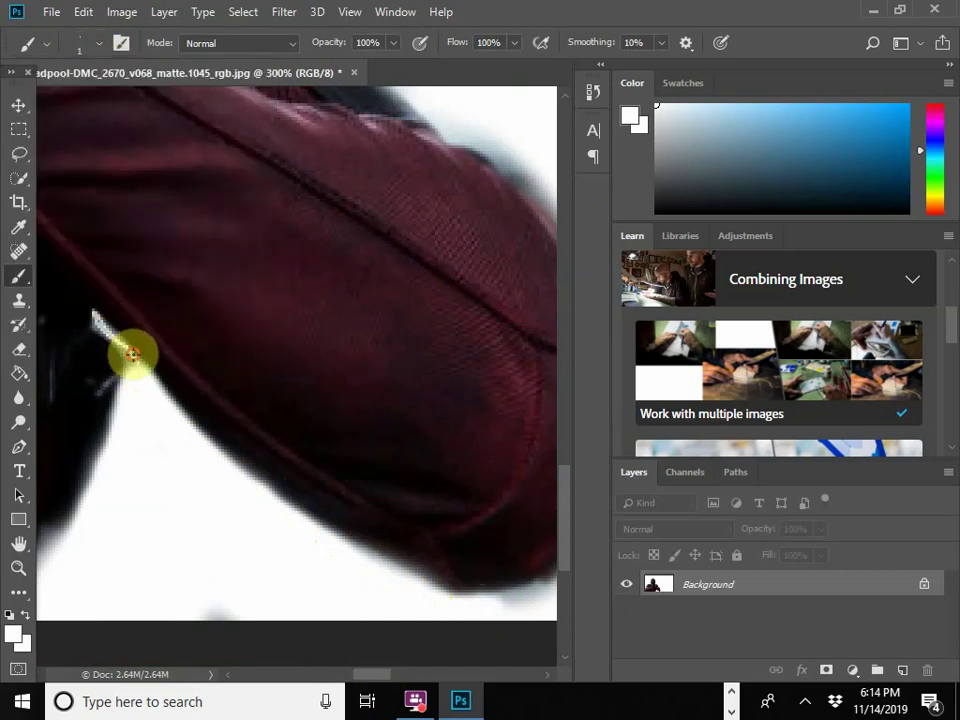
Set the brush to 10 px, then 9 px, and paint over the dark fringe beside the glove.
click(97, 44)
click(107, 107)
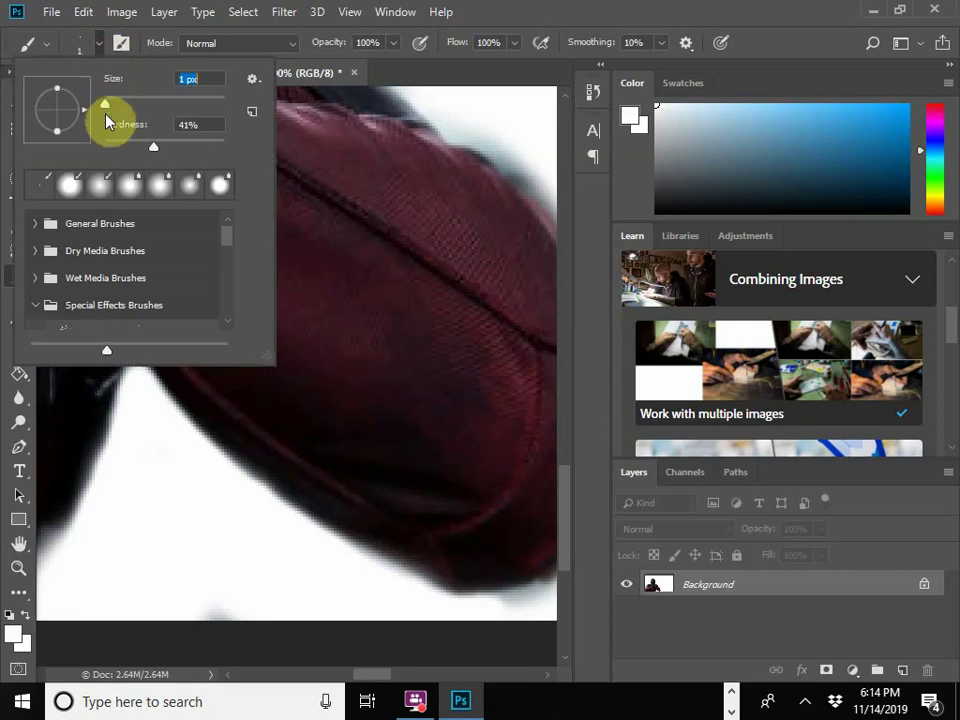
text(10)
key(Return)
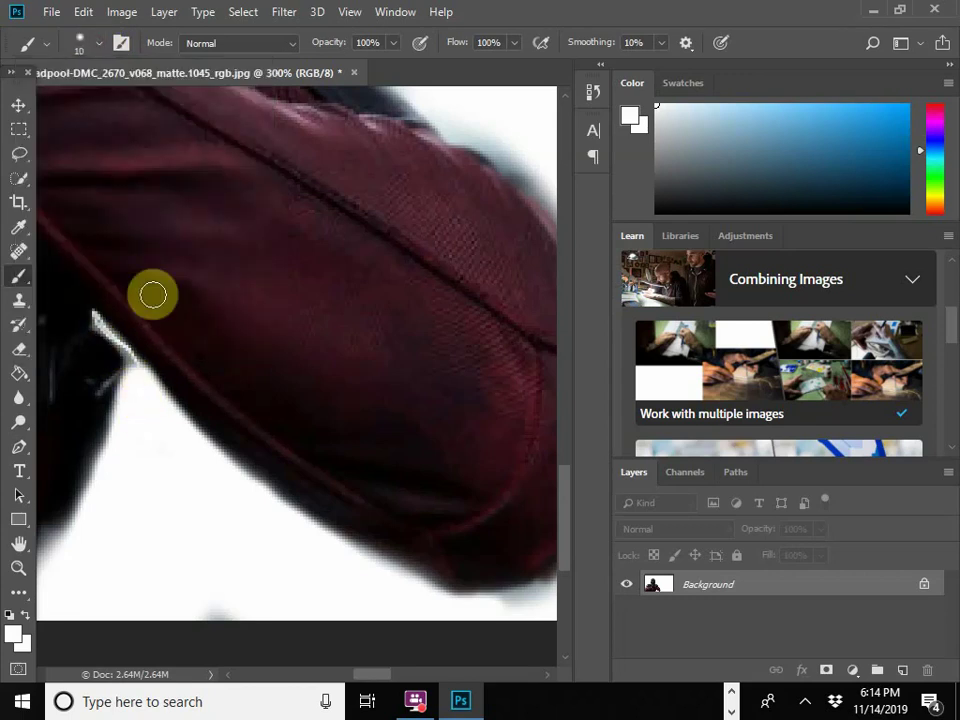
click(101, 43)
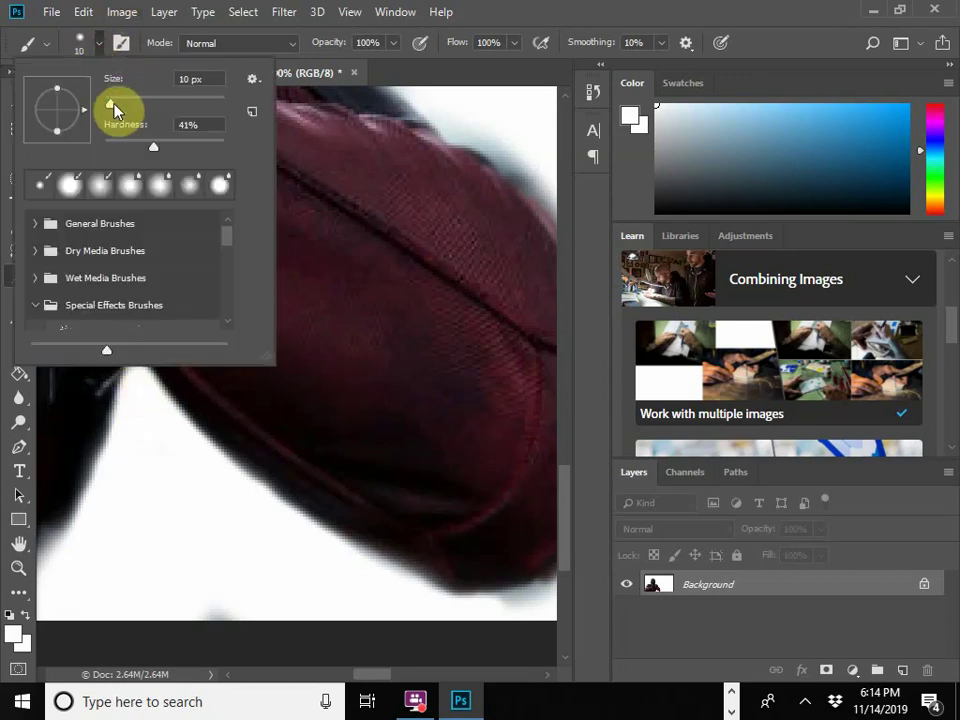
drag(116, 107, 110, 107)
key(Return)
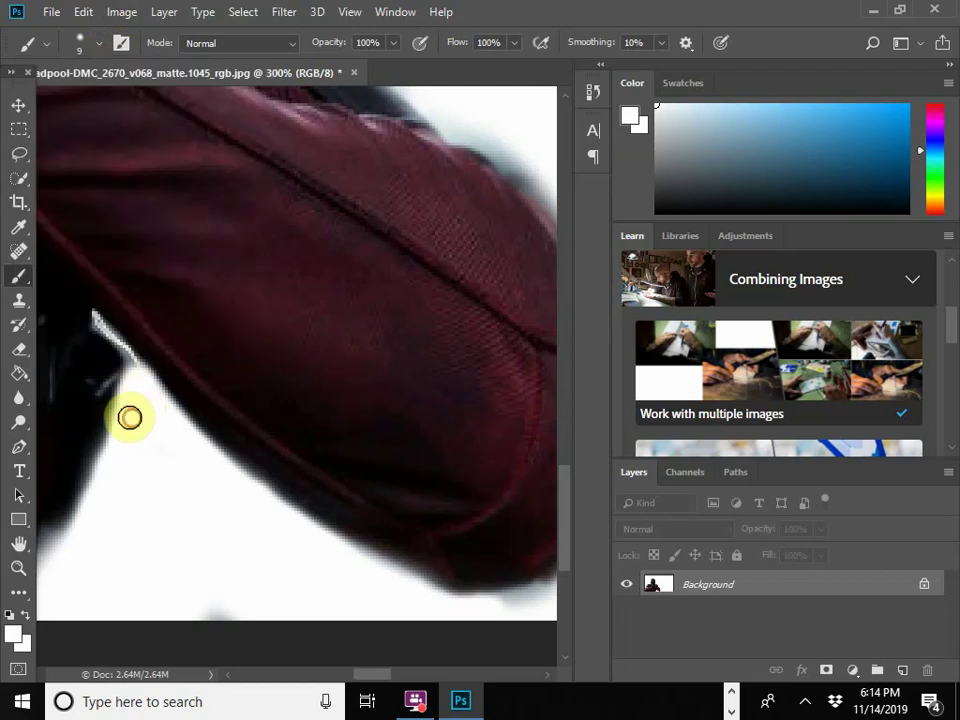
drag(125, 362, 92, 336)
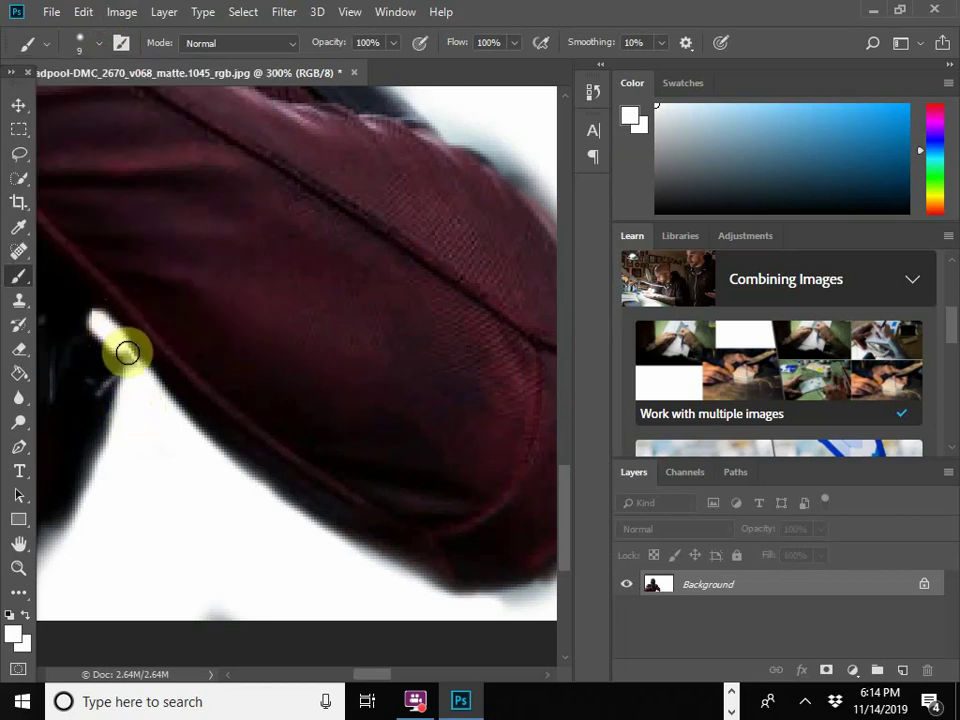
Dab white onto the background beside the shoulder and along its outer edge.
scroll(170, 436, down, 1)
scroll(183, 435, down, 4)
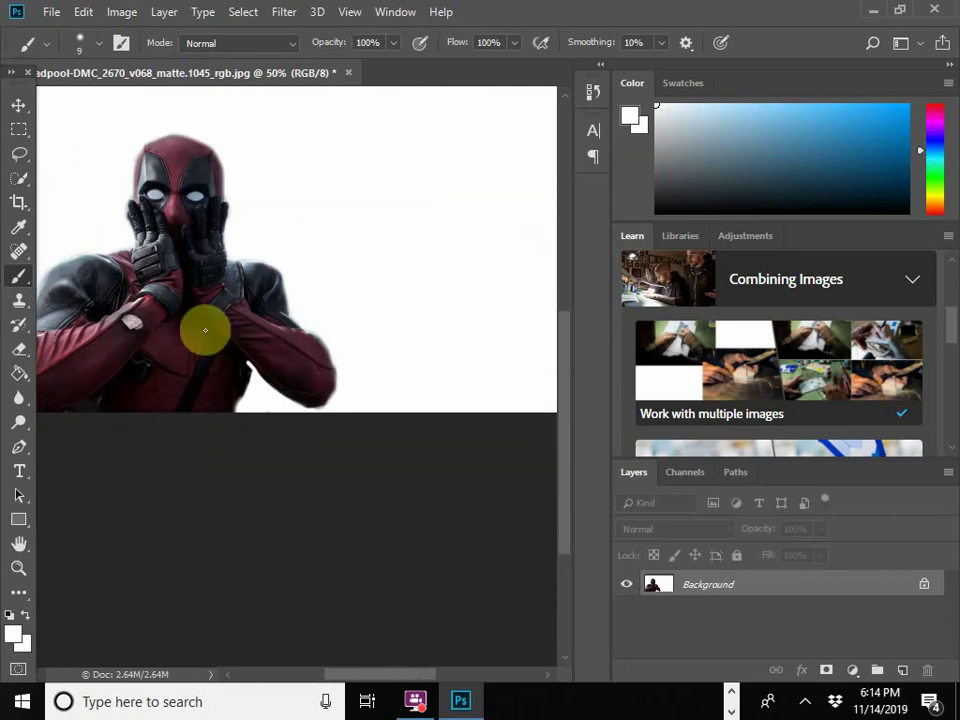
scroll(300, 296, down, 3)
scroll(117, 322, up, 2)
scroll(117, 322, down, 1)
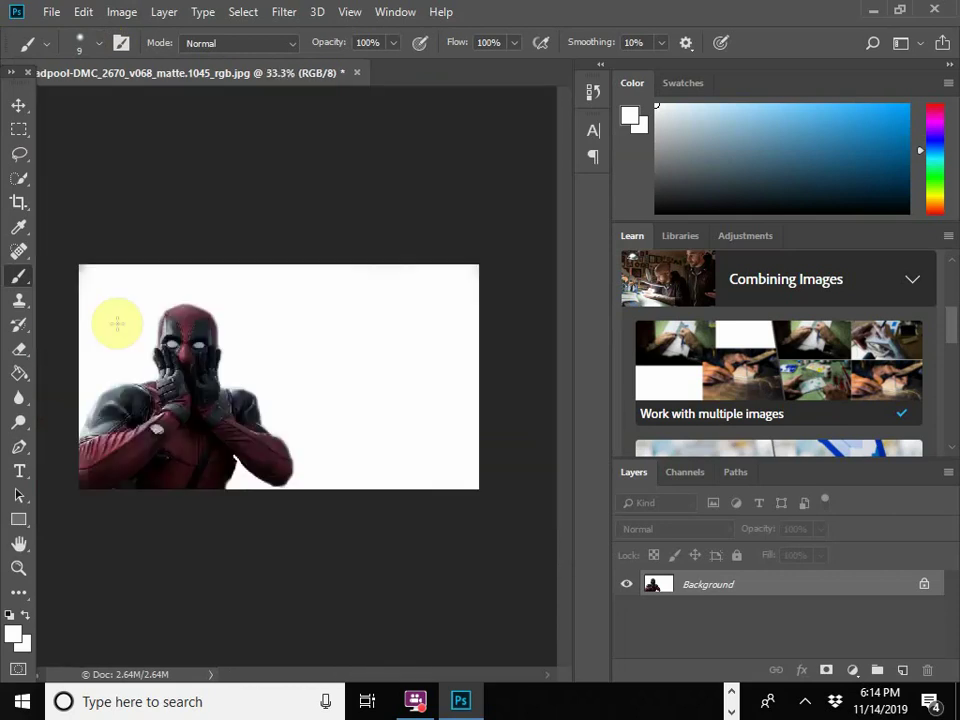
scroll(117, 330, up, 1)
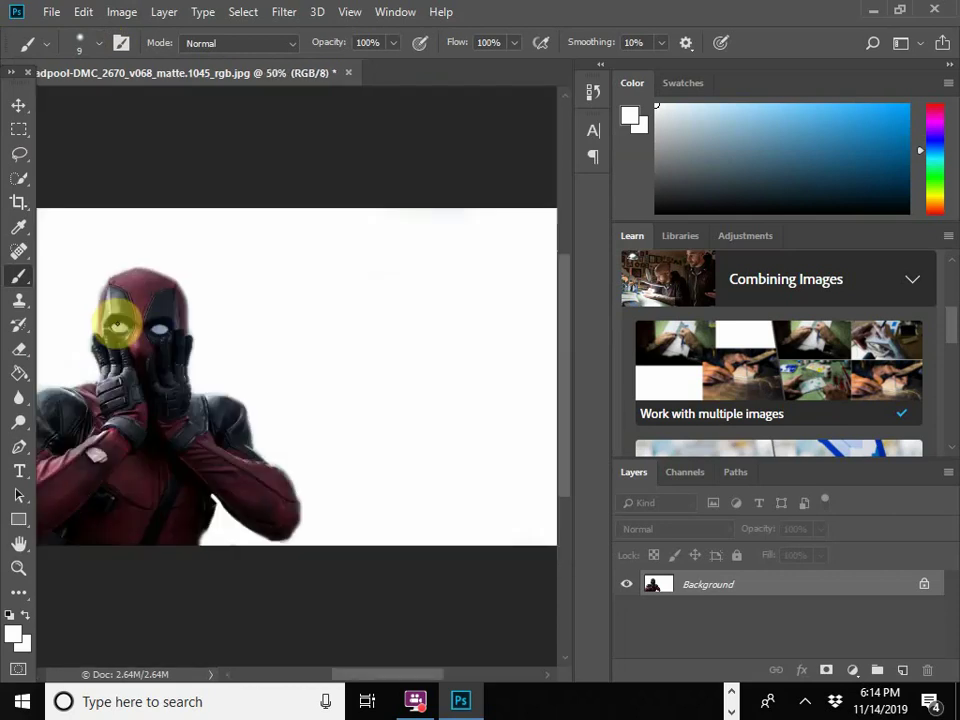
scroll(111, 171, up, 2)
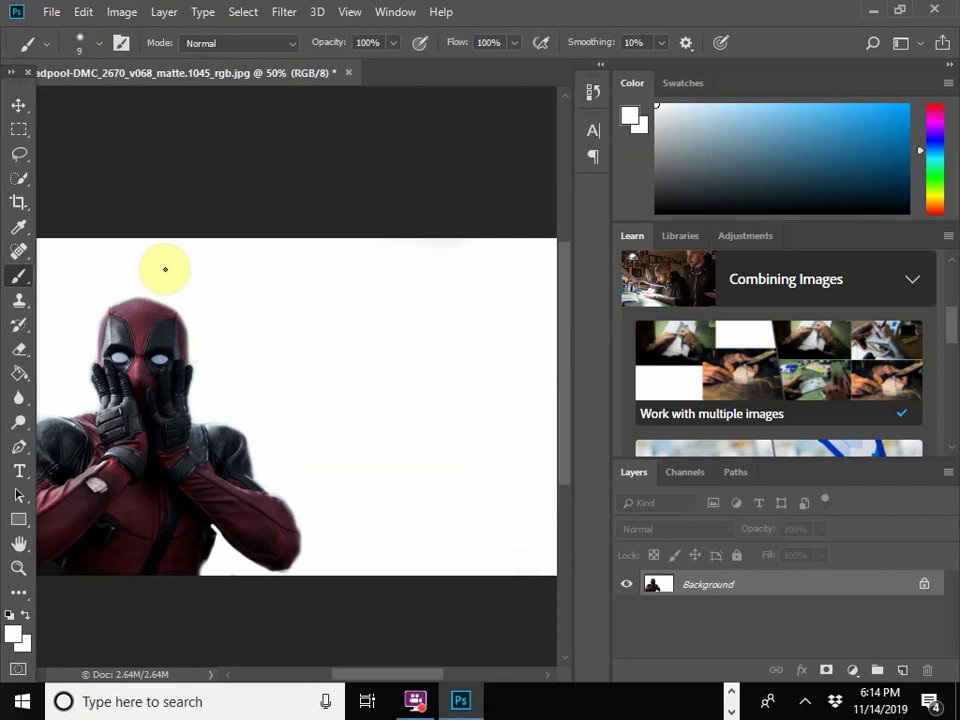
scroll(173, 281, up, 2)
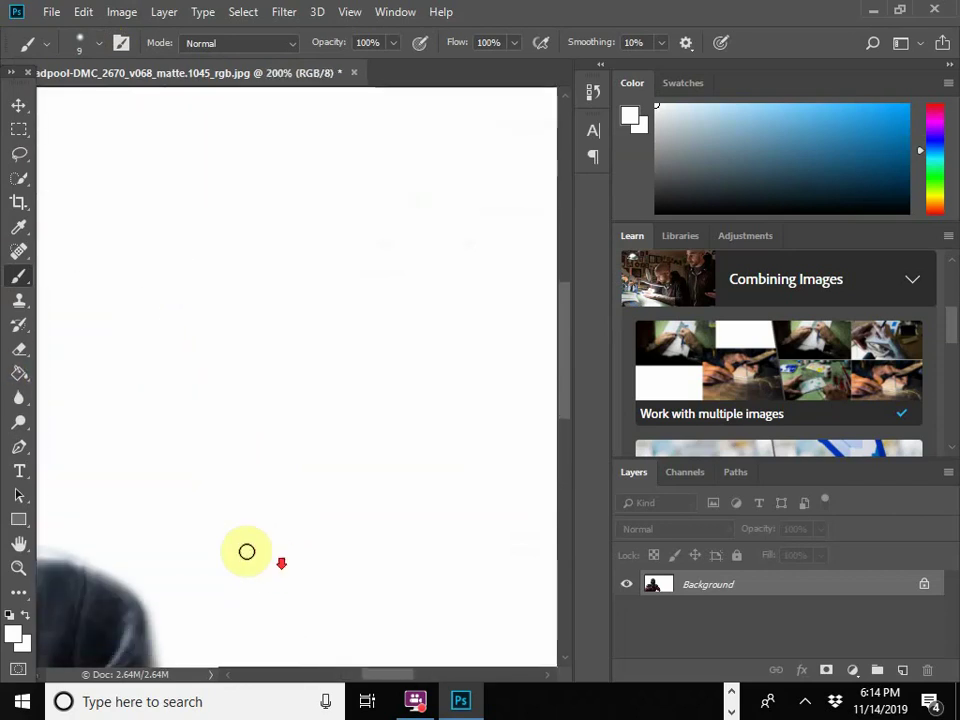
scroll(368, 677, left, 4)
scroll(364, 480, down, 1)
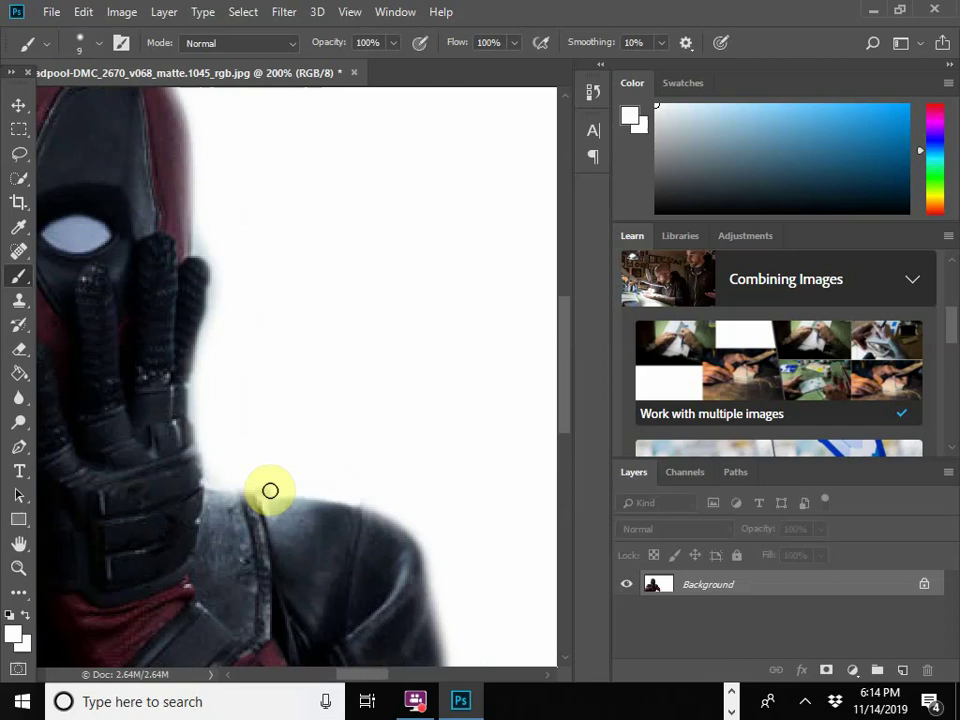
click(212, 484)
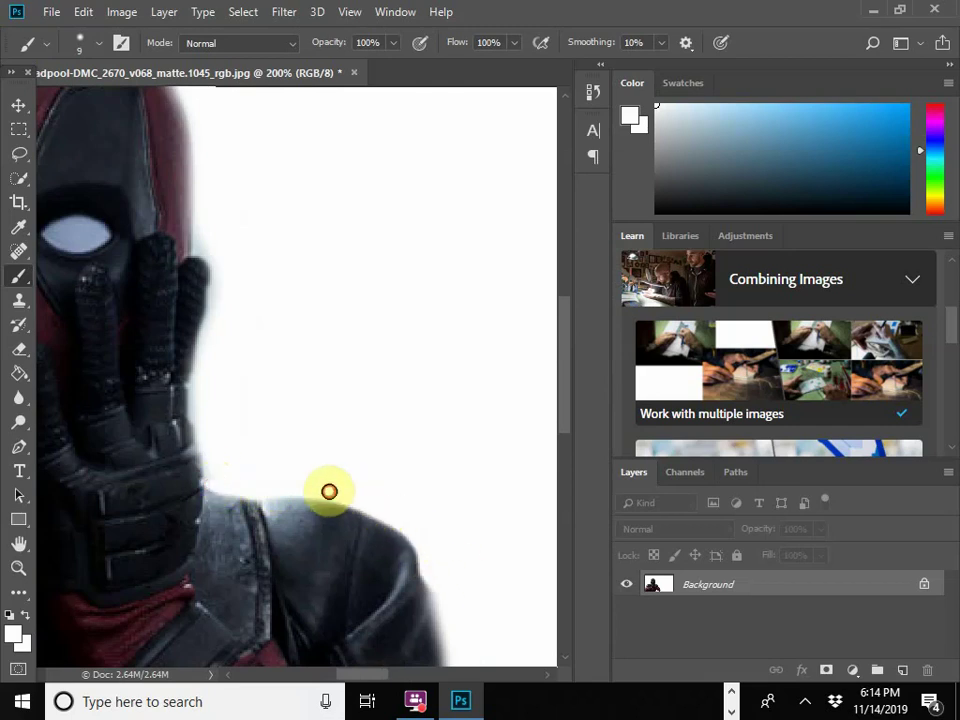
scroll(435, 484, down, 1)
click(457, 627)
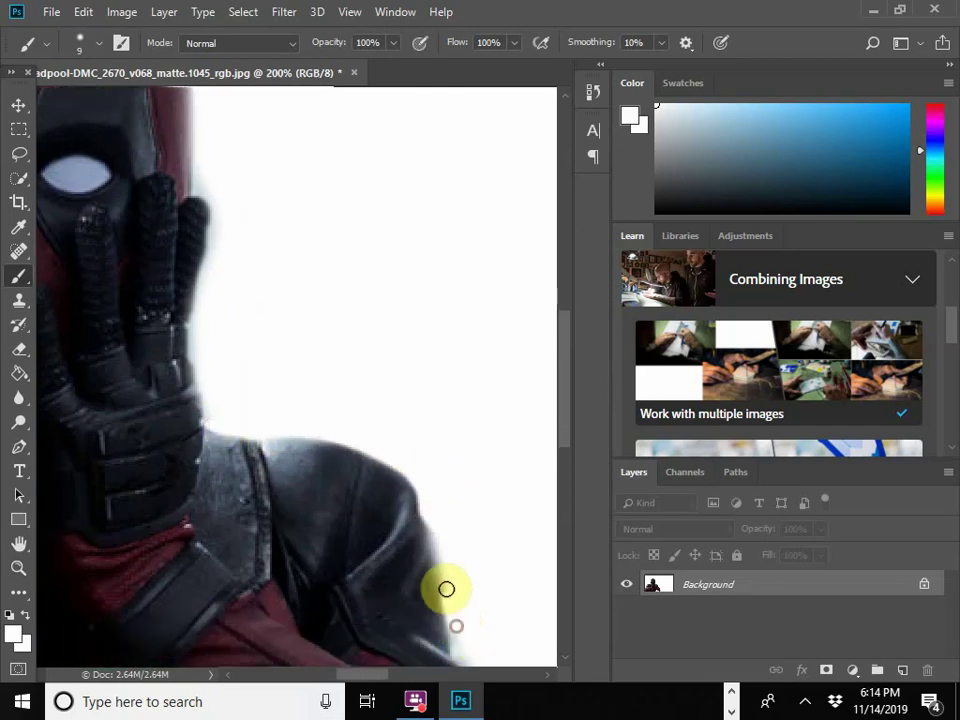
click(428, 519)
Raise the brush hardness to 43% and whiten the dark patch beneath the arm.
click(99, 47)
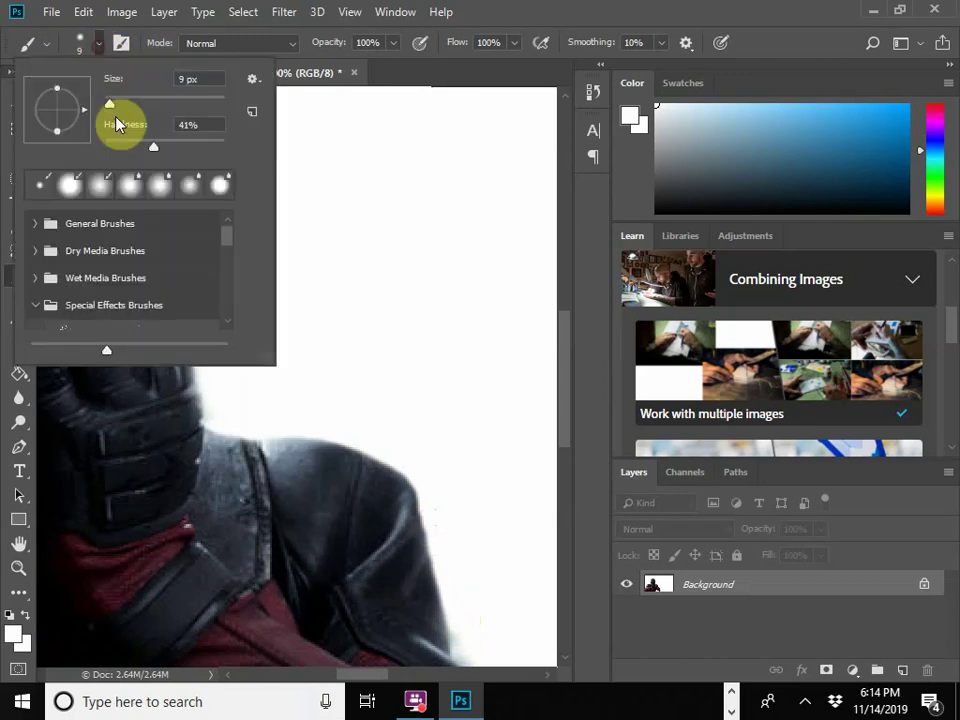
drag(118, 147, 155, 147)
scroll(510, 590, down, 2)
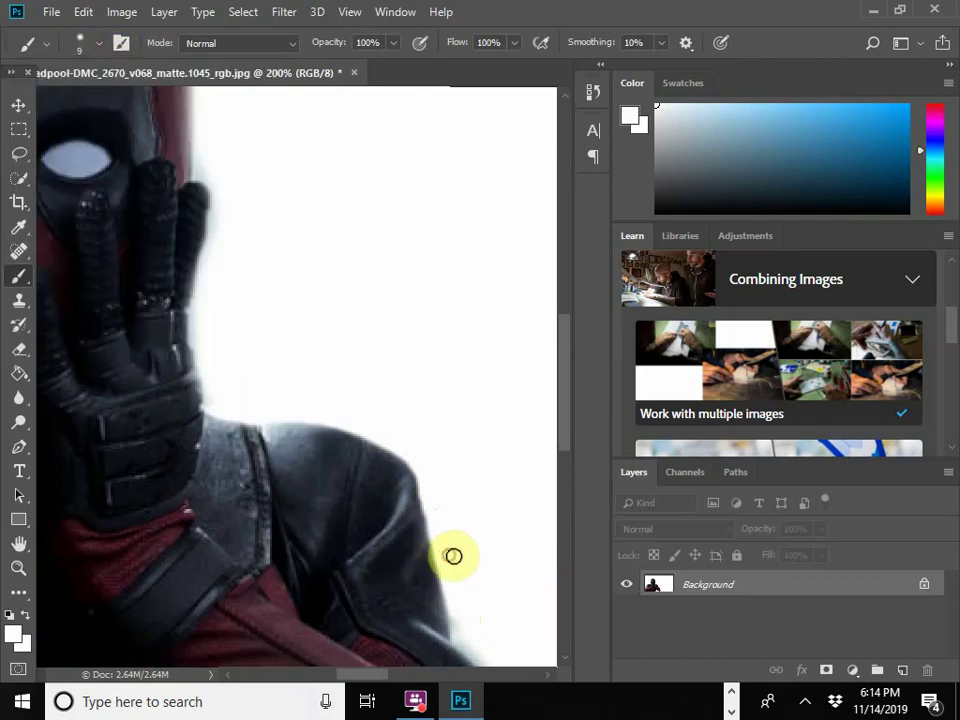
scroll(454, 553, down, 8)
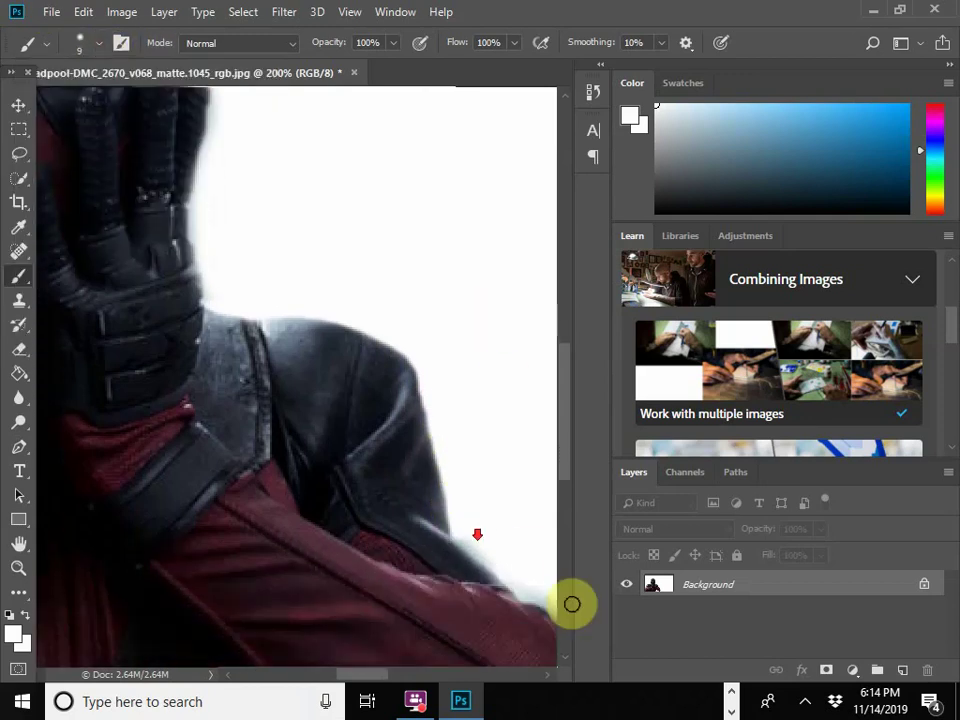
scroll(320, 604, down, 10)
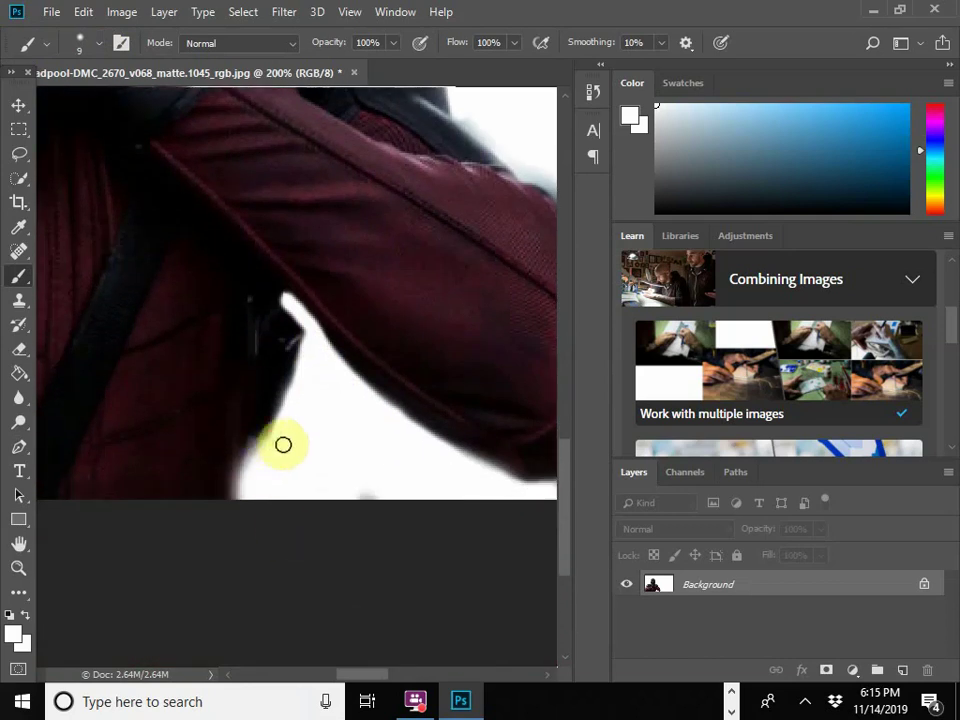
drag(245, 479, 249, 527)
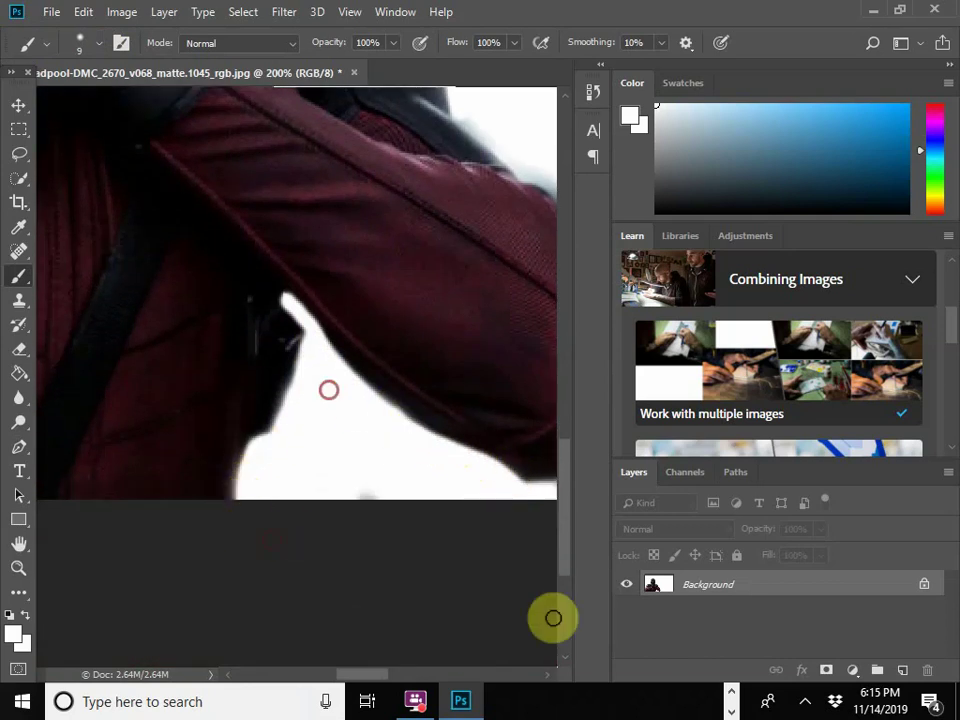
Paint out the blurry fringe along the sleeve's right and upper edges.
drag(388, 676, 420, 676)
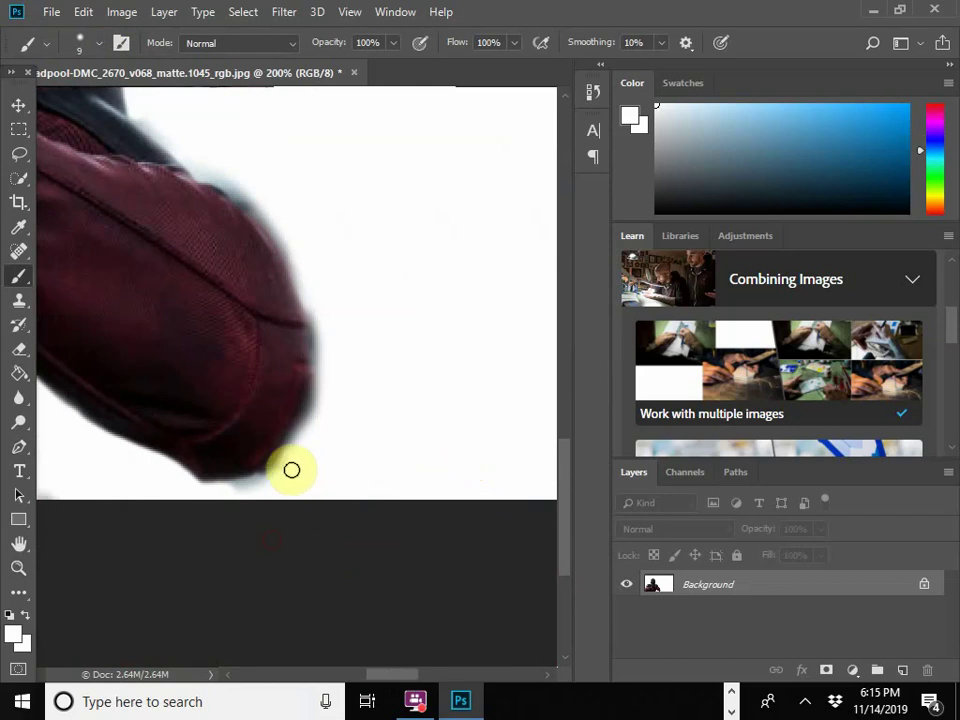
mouse_move(253, 484)
mouse_down()
mouse_move(315, 402)
mouse_move(314, 331)
mouse_move(264, 215)
mouse_move(218, 173)
mouse_up()
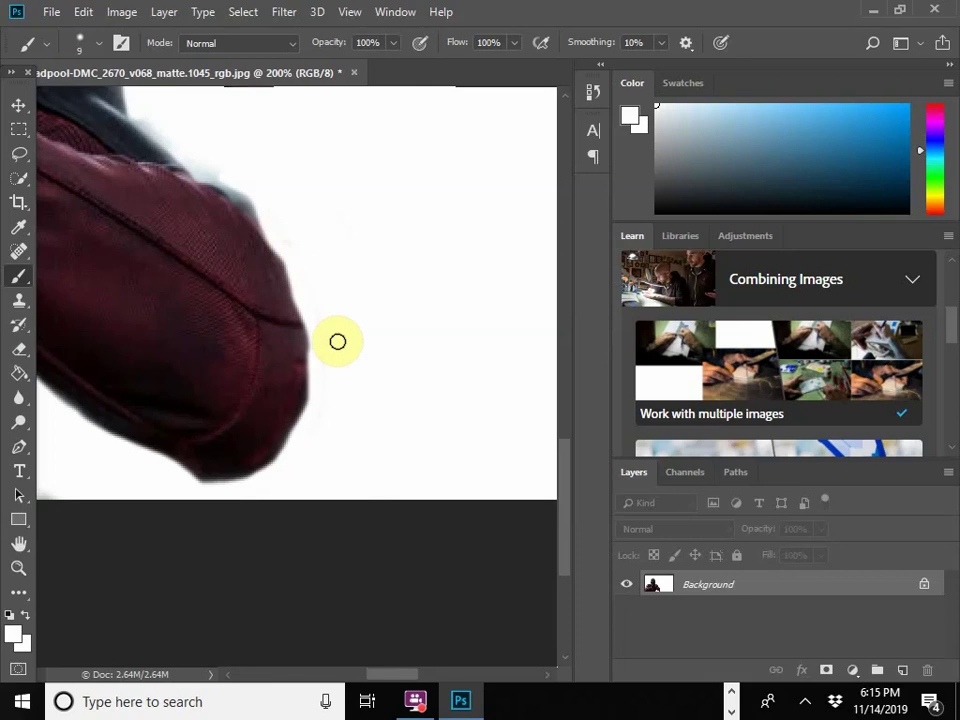
mouse_move(336, 366)
mouse_down()
mouse_move(335, 315)
mouse_move(260, 251)
mouse_move(240, 206)
mouse_up()
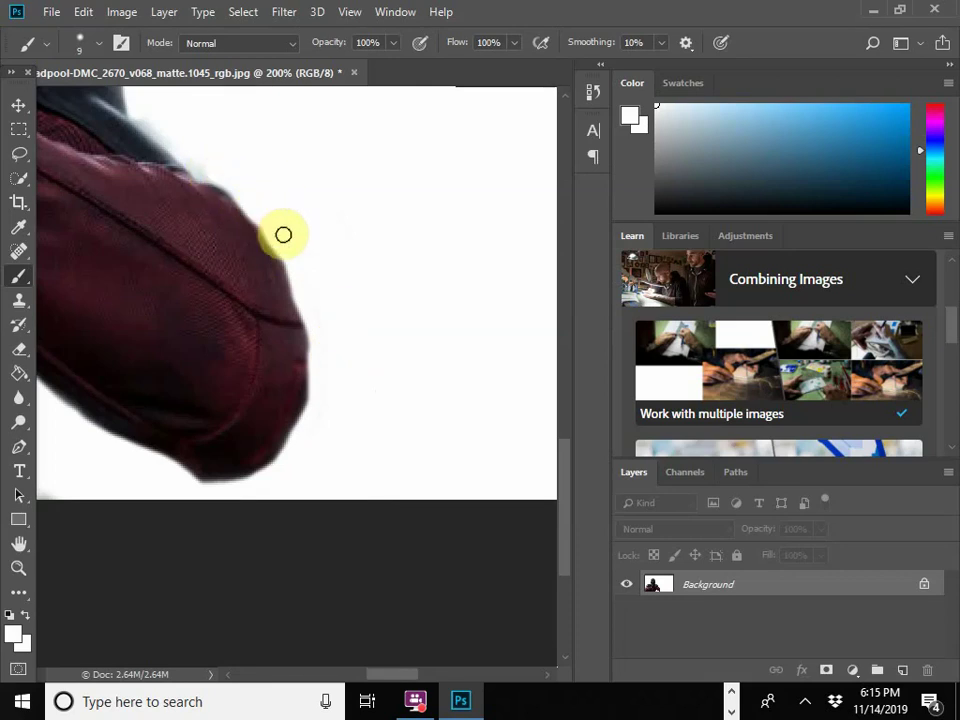
click(306, 259)
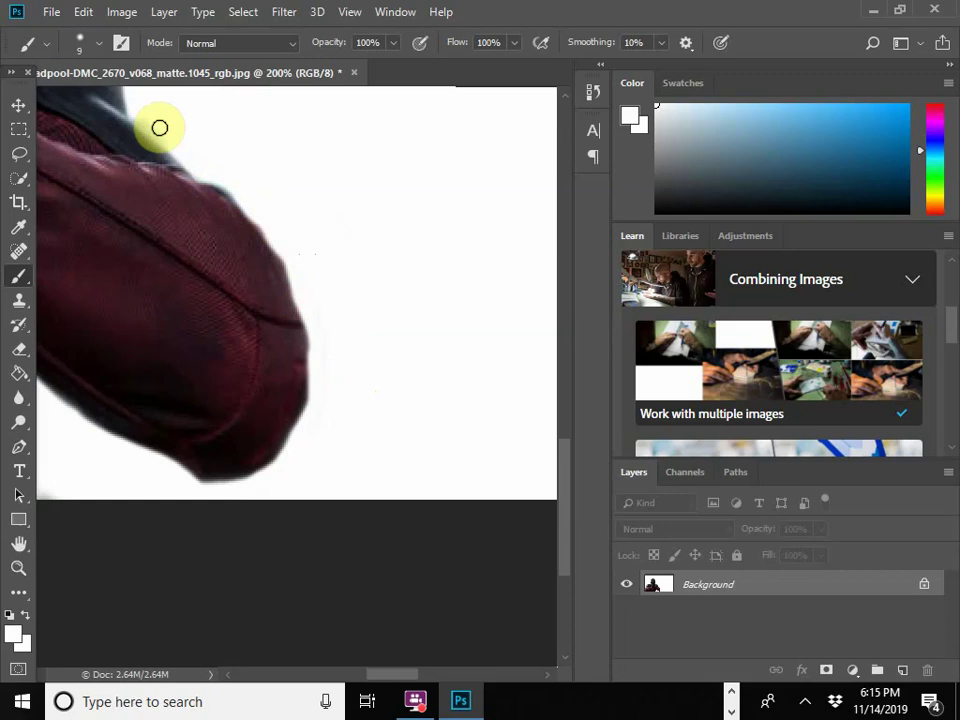
Zoom out and scroll around the image to inspect the white around Deadpool's outline.
key(ctrl+minus)
key(ctrl+minus)
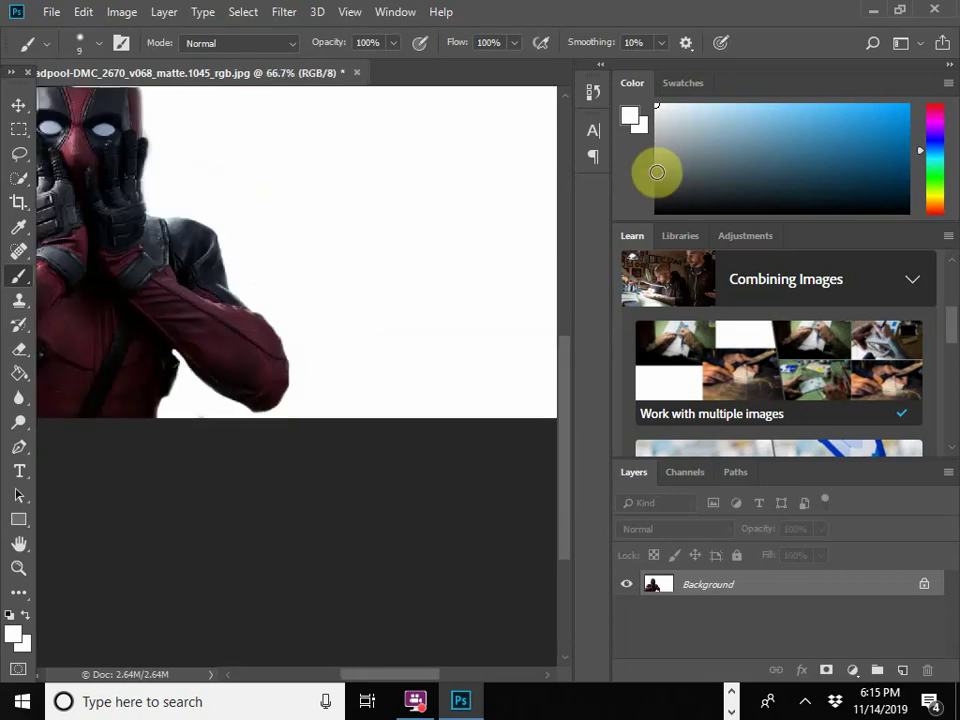
key(ctrl+minus)
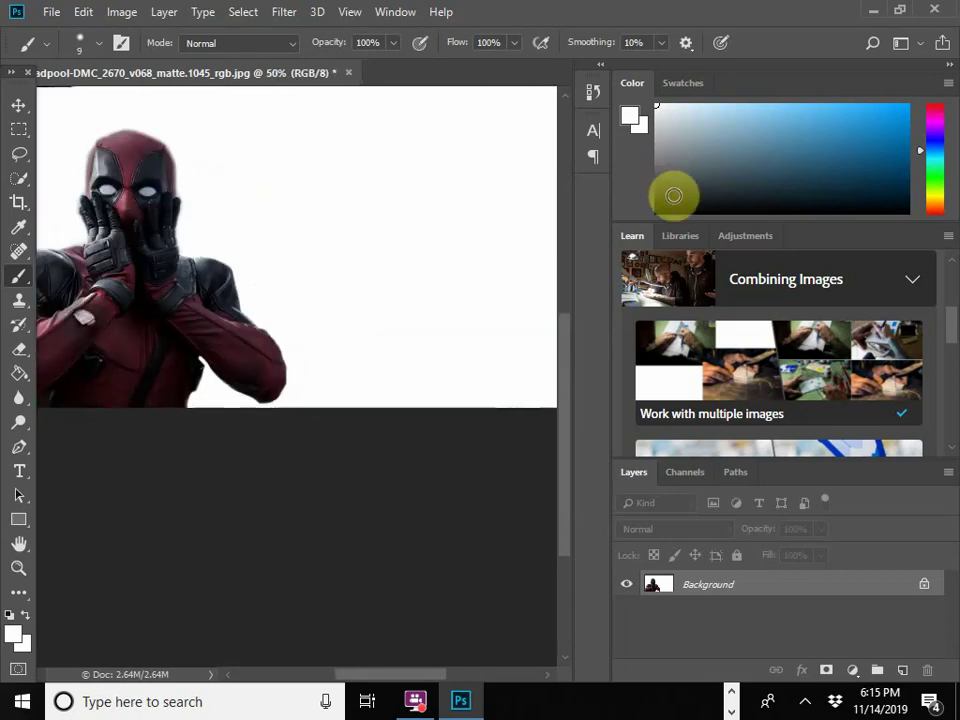
key(ctrl+minus)
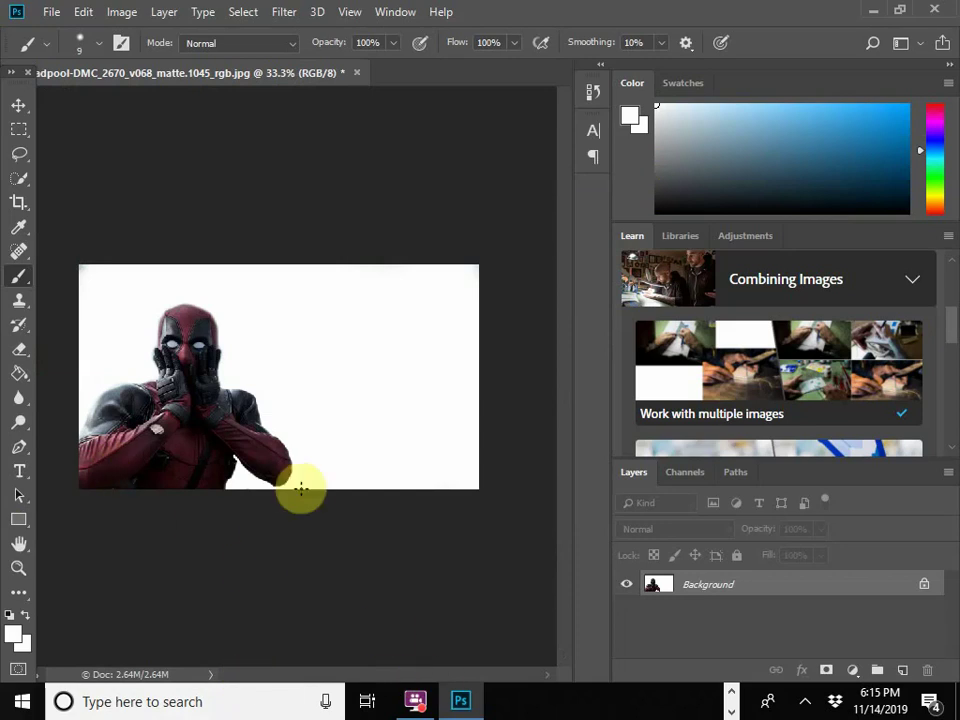
scroll(300, 489, up, 4)
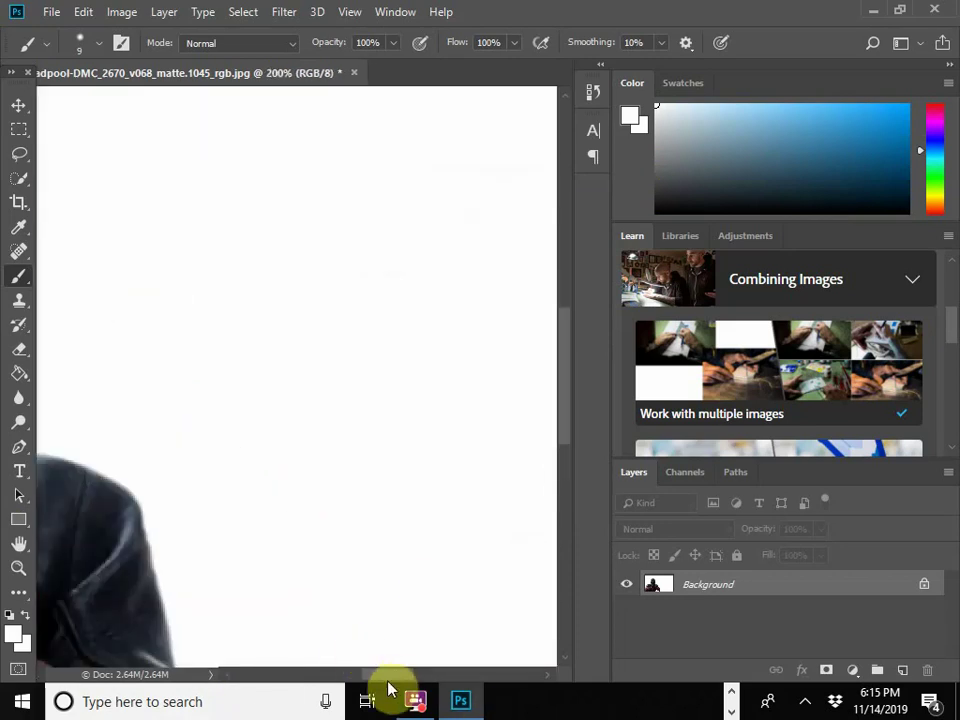
drag(390, 676, 300, 658)
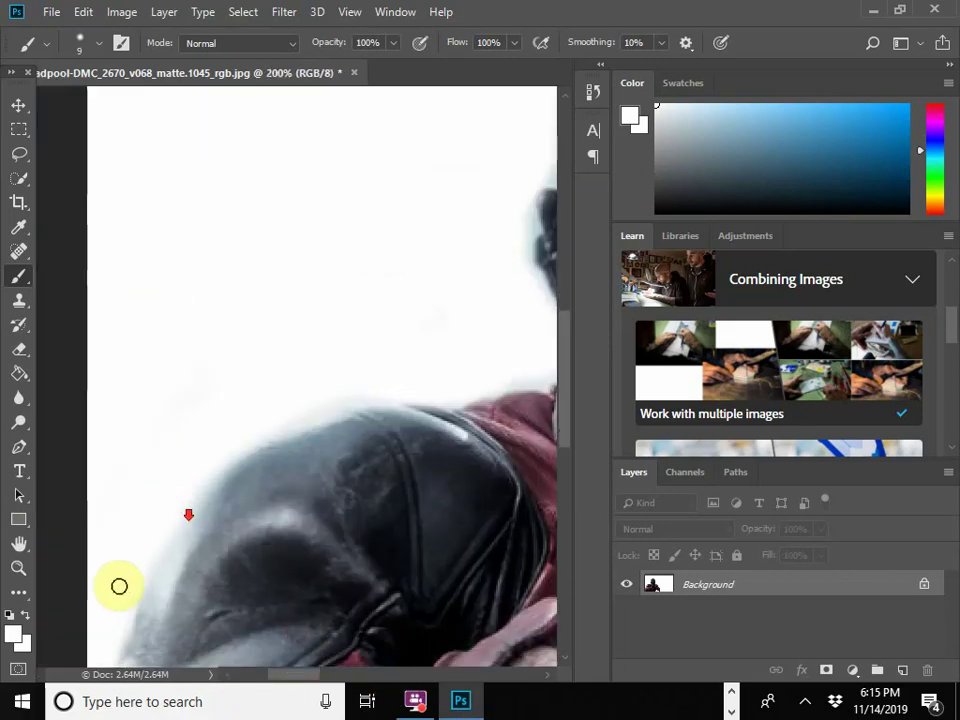
scroll(117, 650, down, 2)
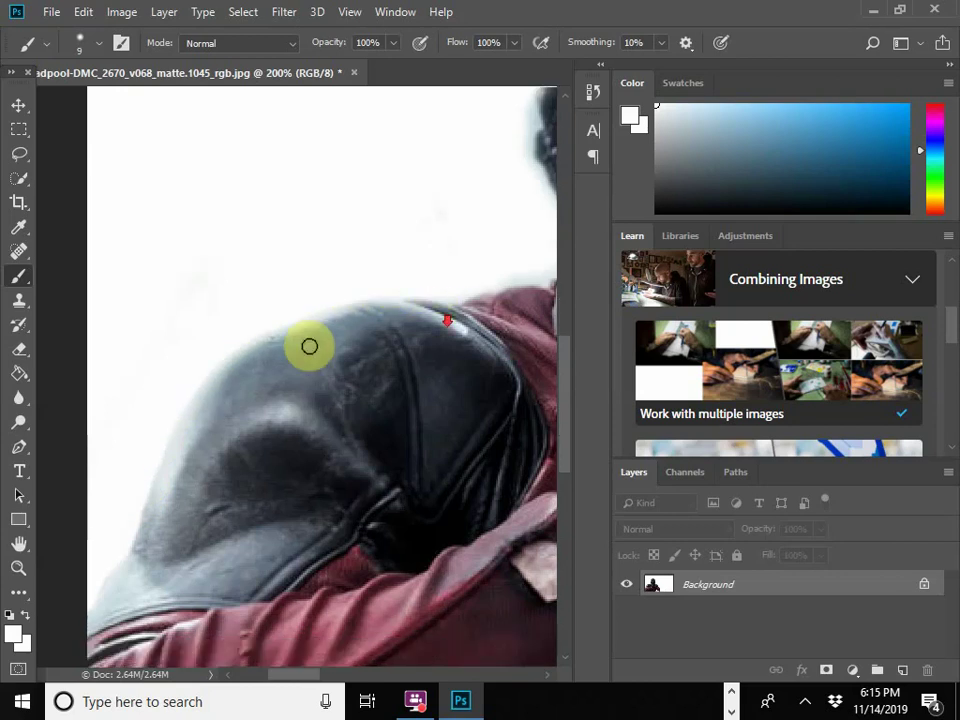
scroll(379, 375, up, 3)
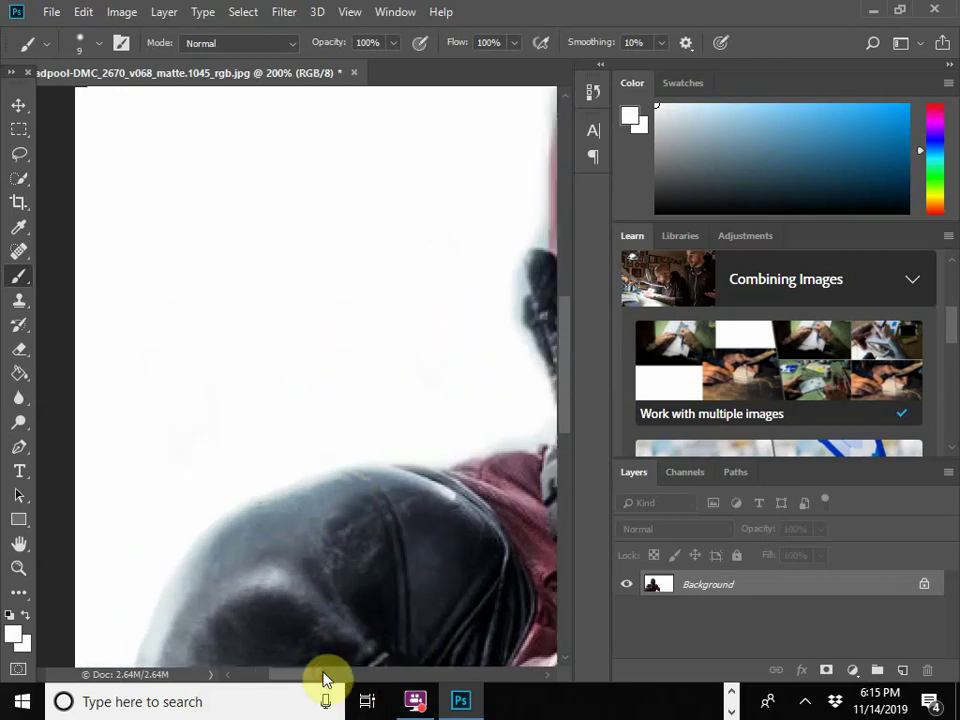
scroll(290, 630, down, 10)
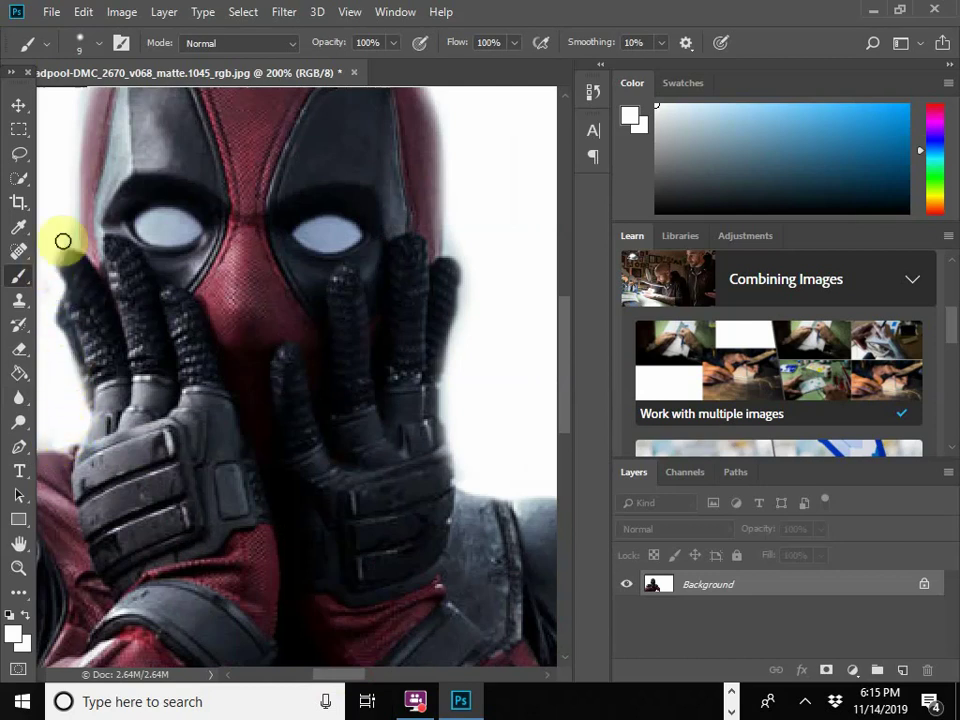
scroll(75, 118, up, 2)
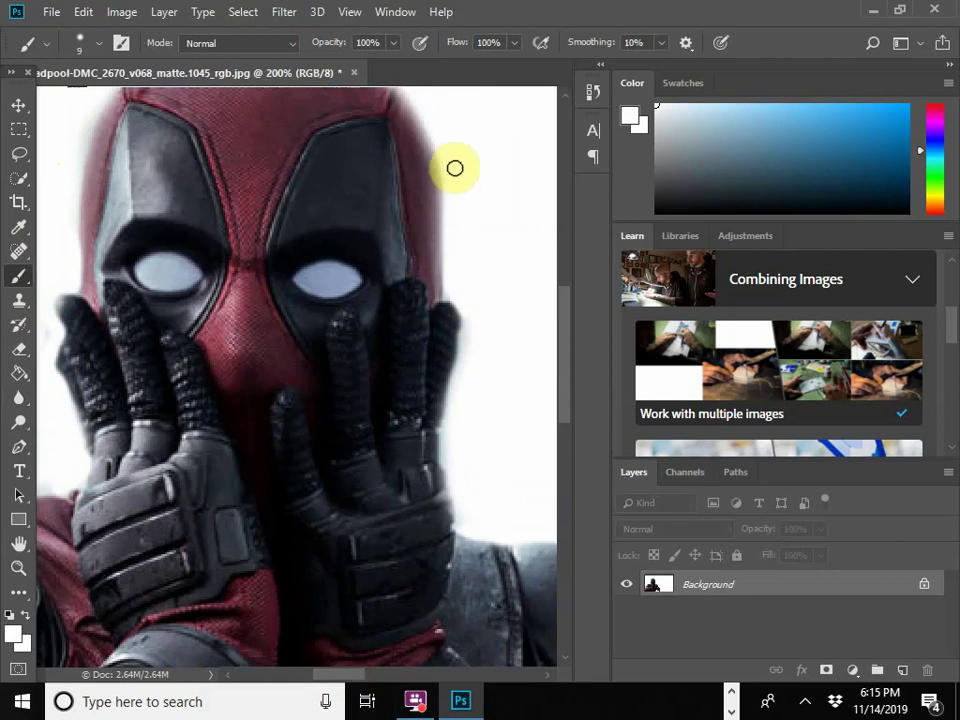
scroll(453, 296, up, 4)
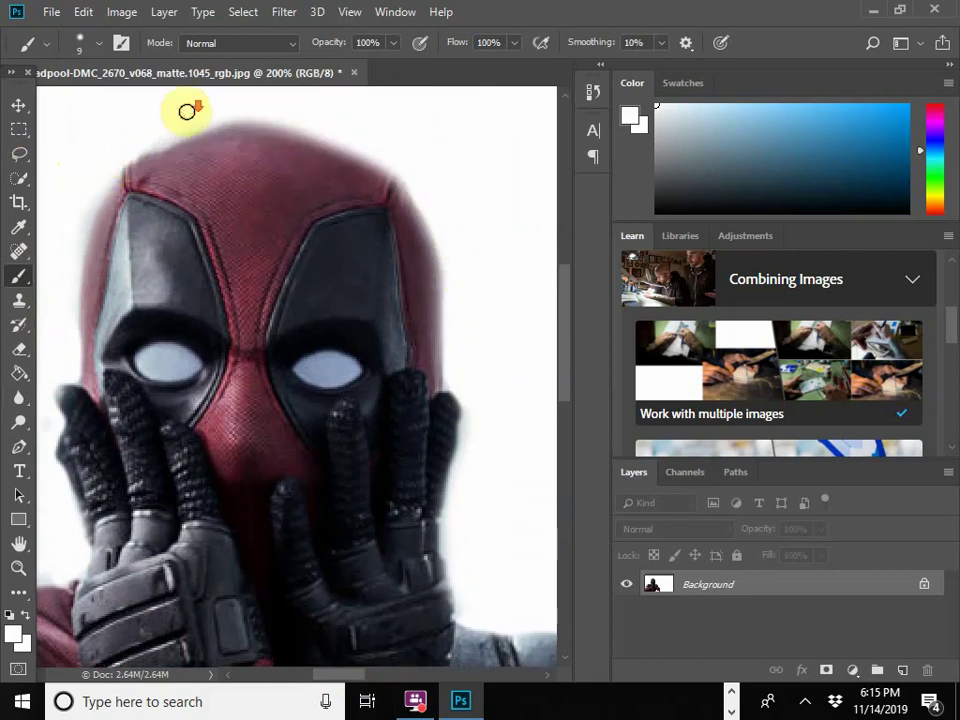
scroll(214, 156, down, 1)
scroll(223, 167, down, 3)
scroll(216, 158, down, 1)
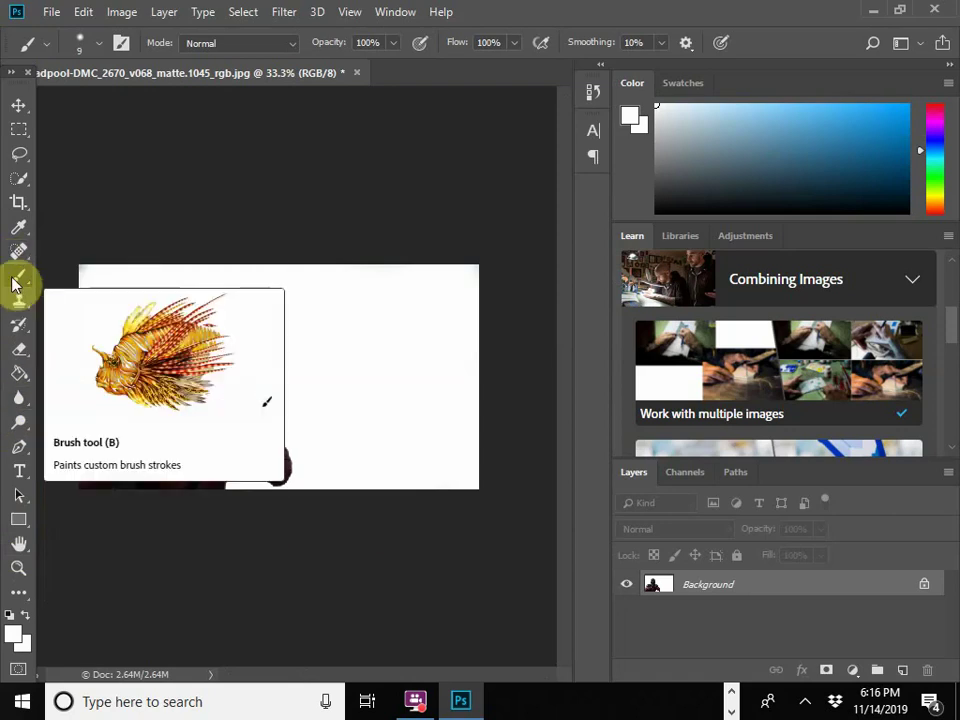
Set a 62 px black brush, test it with a spiral, then undo the spiral.
click(80, 44)
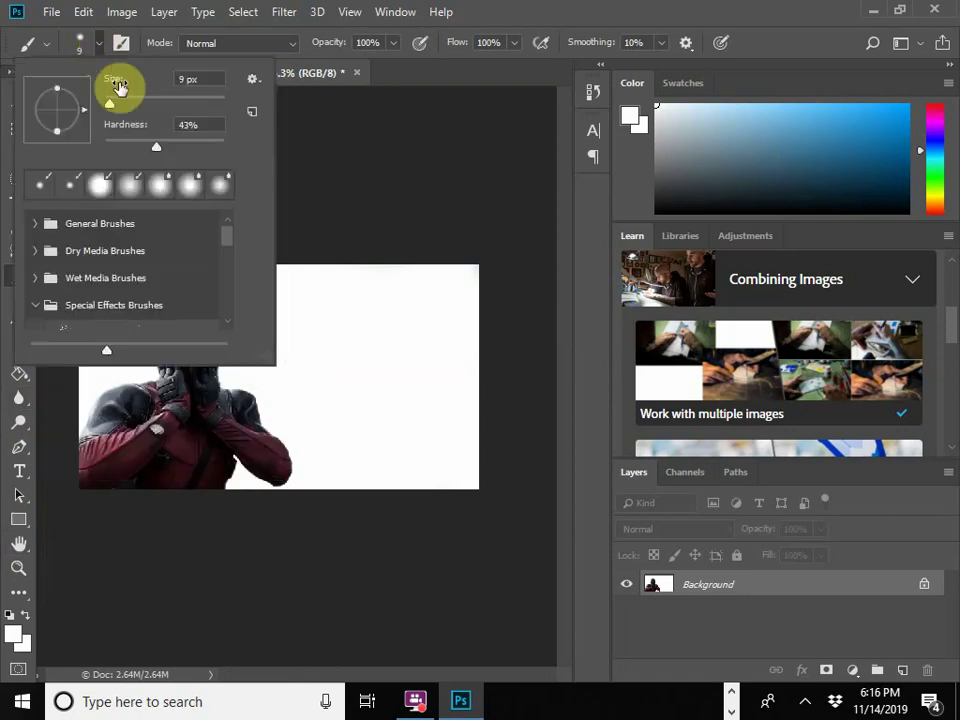
drag(110, 103, 141, 104)
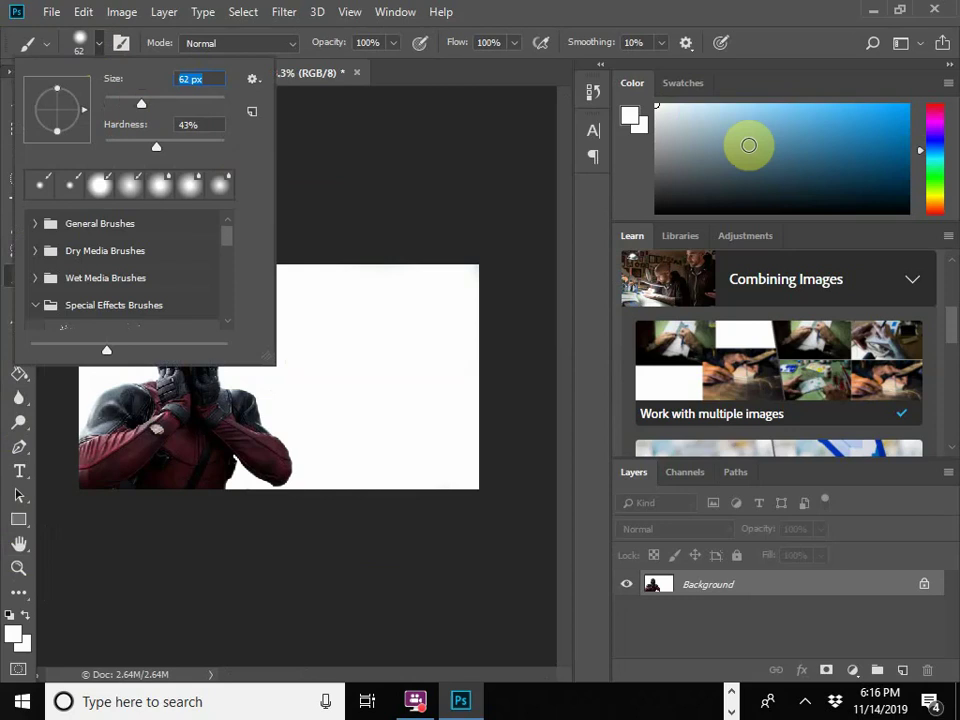
click(905, 211)
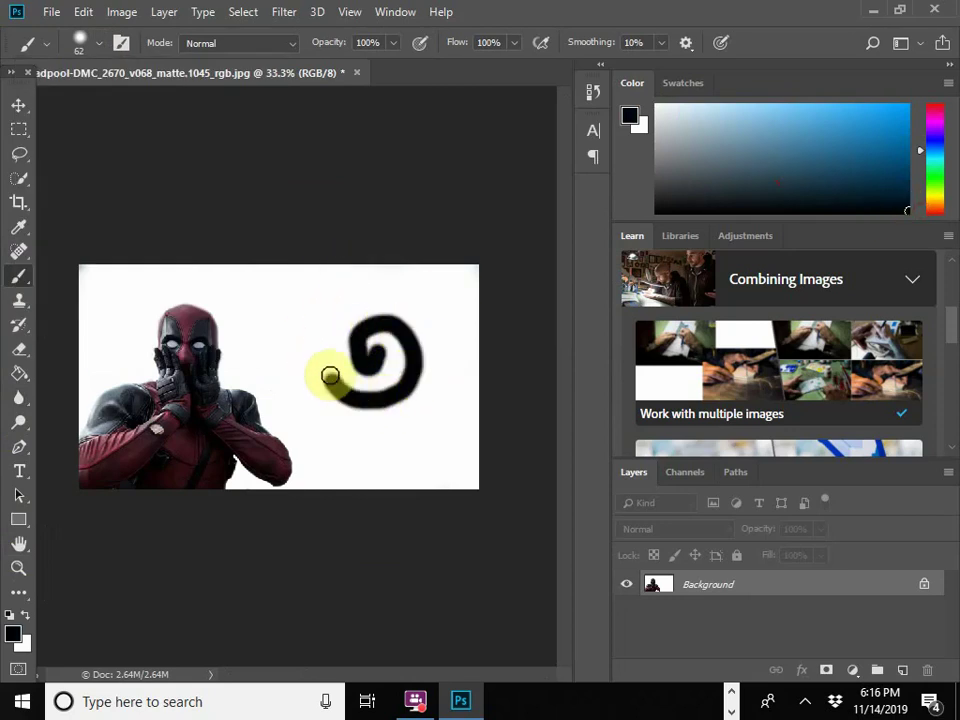
mouse_move(330, 375)
mouse_down()
mouse_move(326, 332)
mouse_move(366, 288)
mouse_move(405, 286)
mouse_move(463, 345)
mouse_move(464, 401)
mouse_move(422, 464)
mouse_move(380, 470)
mouse_move(319, 456)
mouse_move(272, 395)
mouse_move(271, 255)
mouse_move(409, 216)
mouse_up()
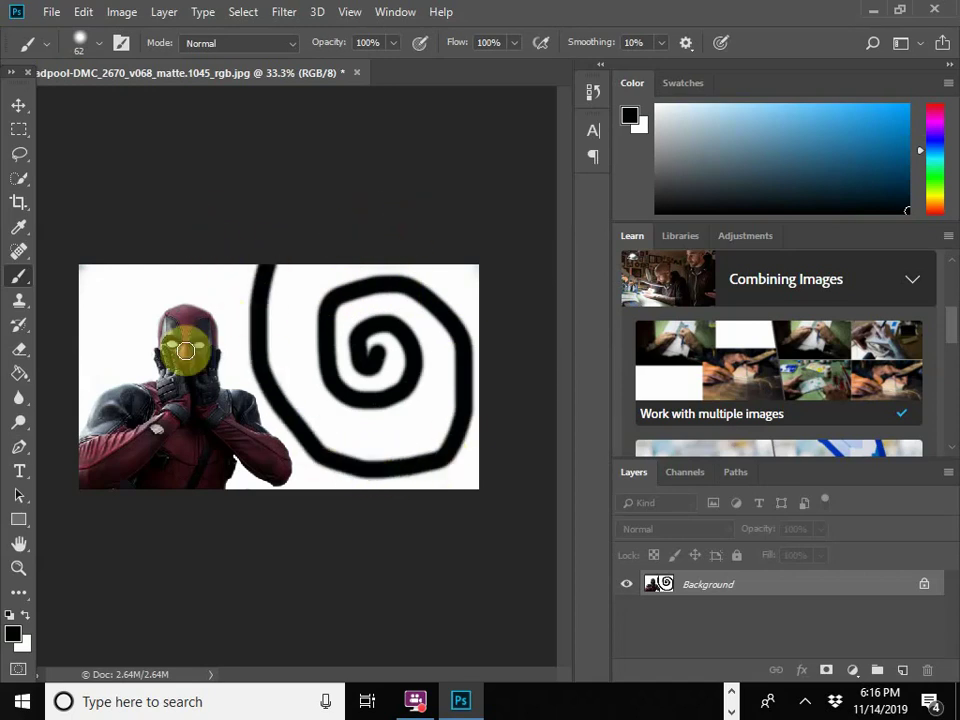
key(ctrl+z)
click(100, 43)
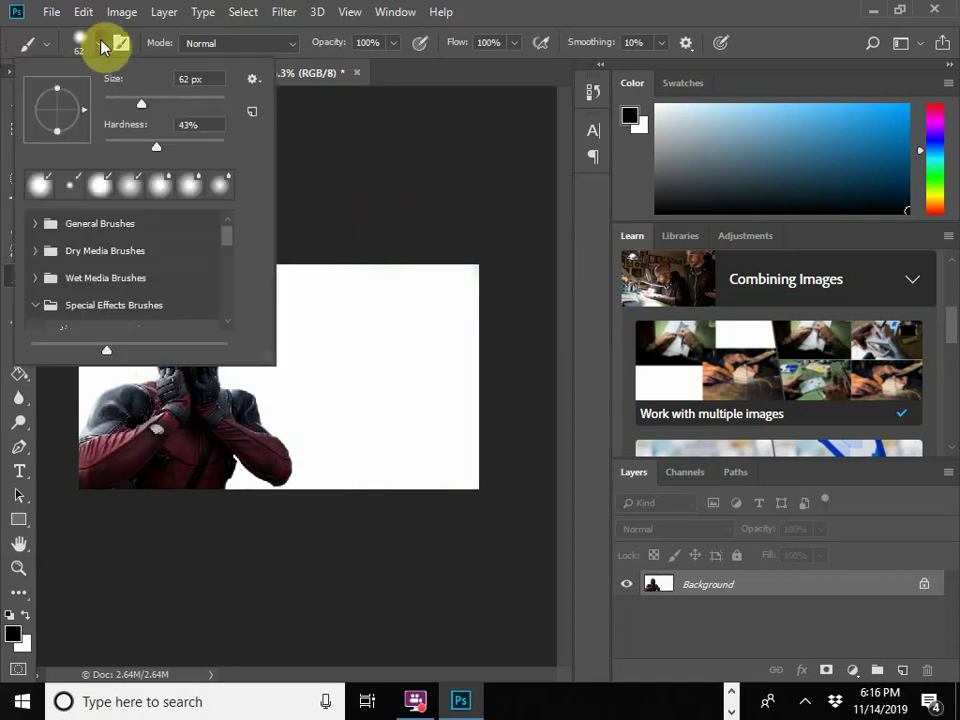
Choose the spatter brush preset and spray black spatter across the banner.
scroll(101, 302, down, 3)
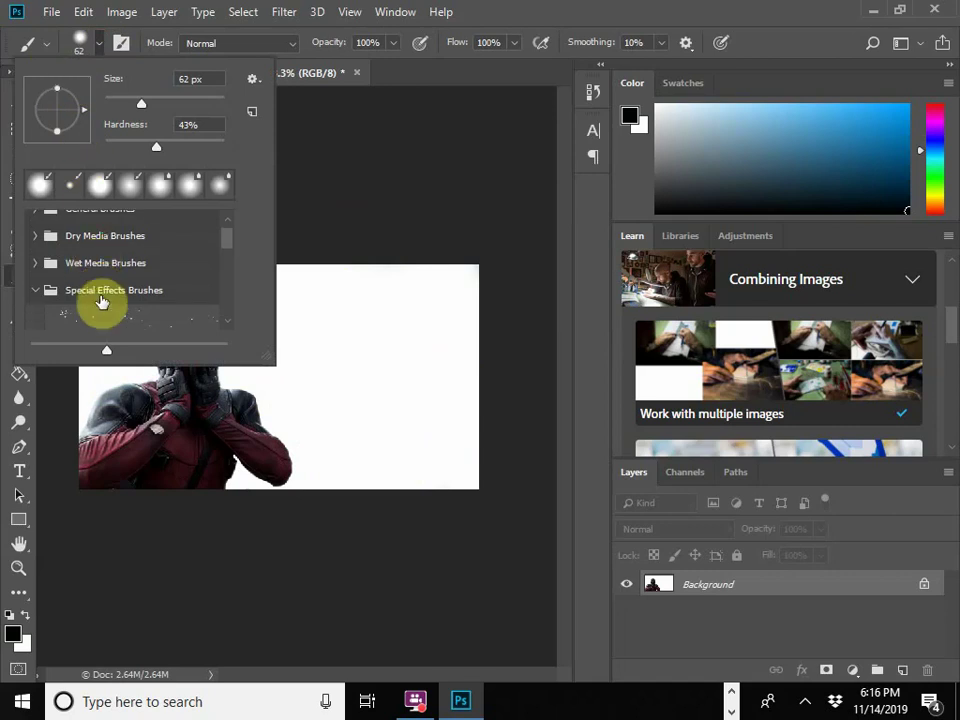
click(101, 288)
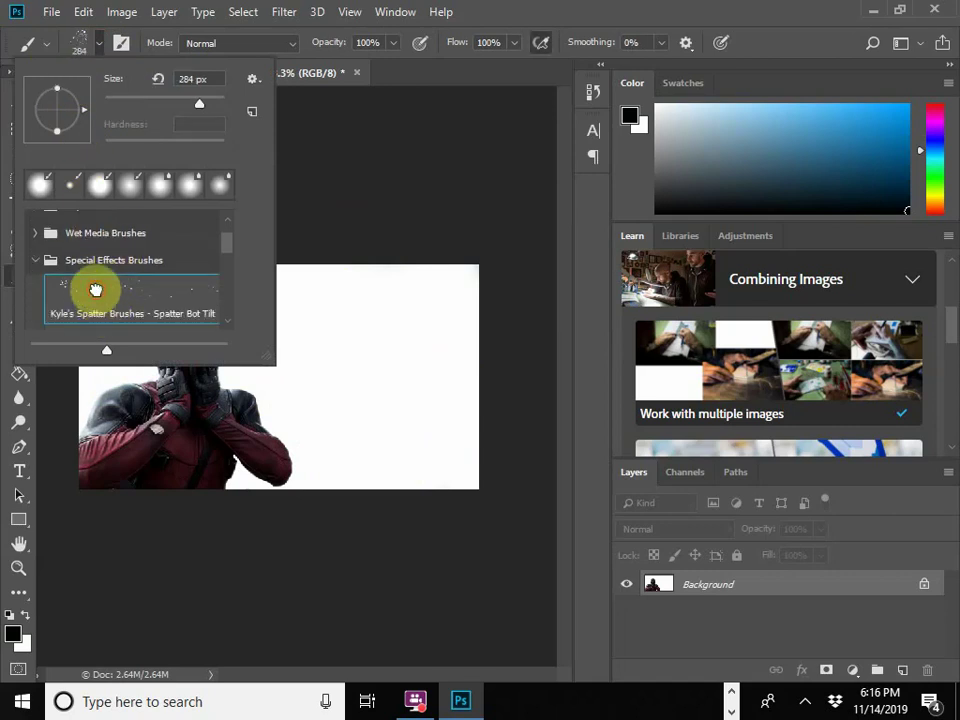
click(340, 305)
mouse_move(336, 300)
mouse_down()
mouse_move(443, 452)
mouse_move(425, 351)
mouse_move(449, 287)
mouse_move(485, 270)
mouse_move(317, 280)
mouse_move(248, 246)
mouse_move(185, 237)
mouse_move(133, 268)
mouse_move(92, 332)
mouse_move(202, 250)
mouse_up()
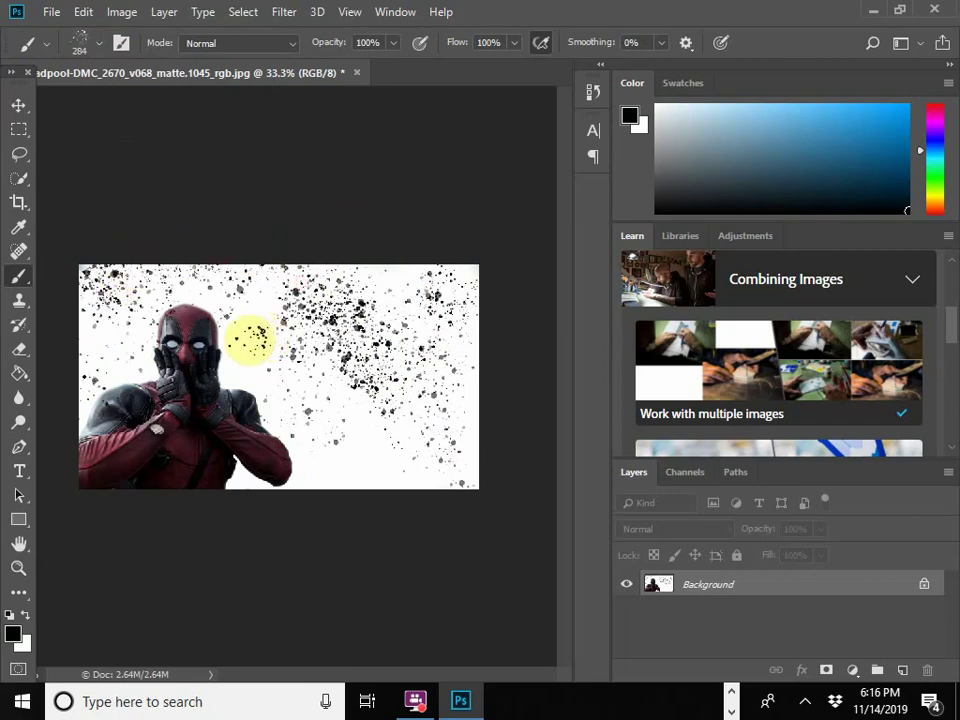
Step backward through the spatter strokes until the background is plain white.
key(z)
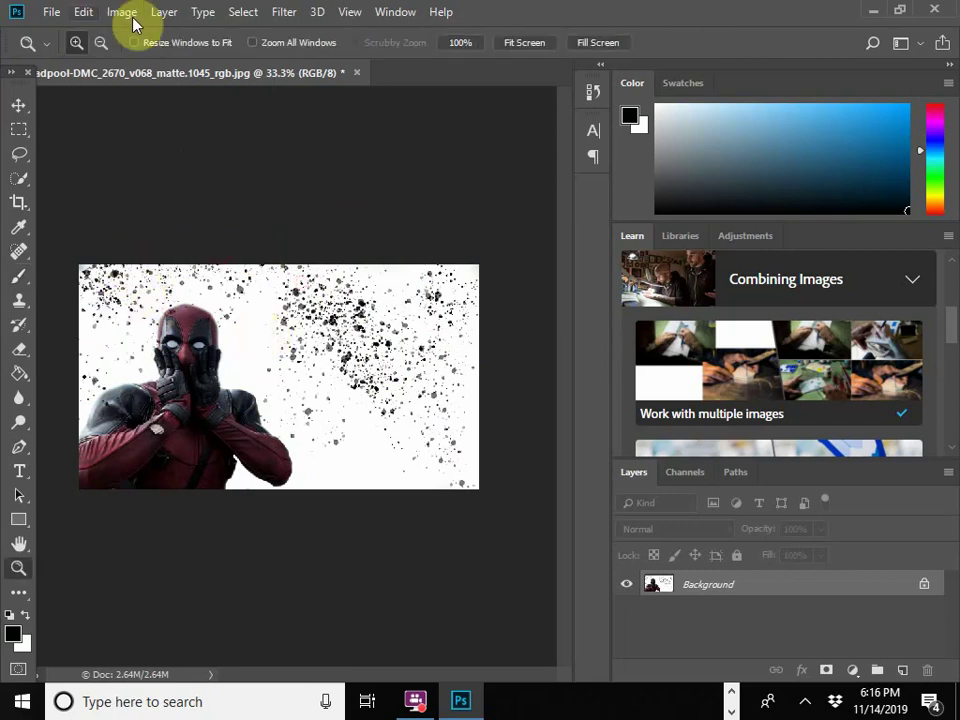
click(84, 12)
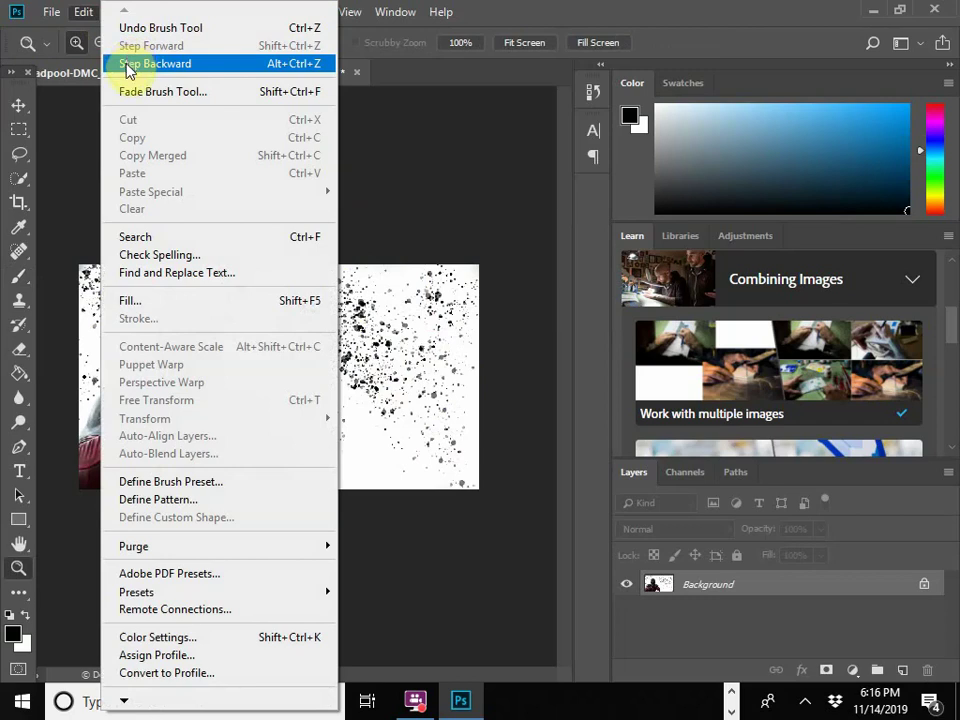
click(128, 65)
key(b)
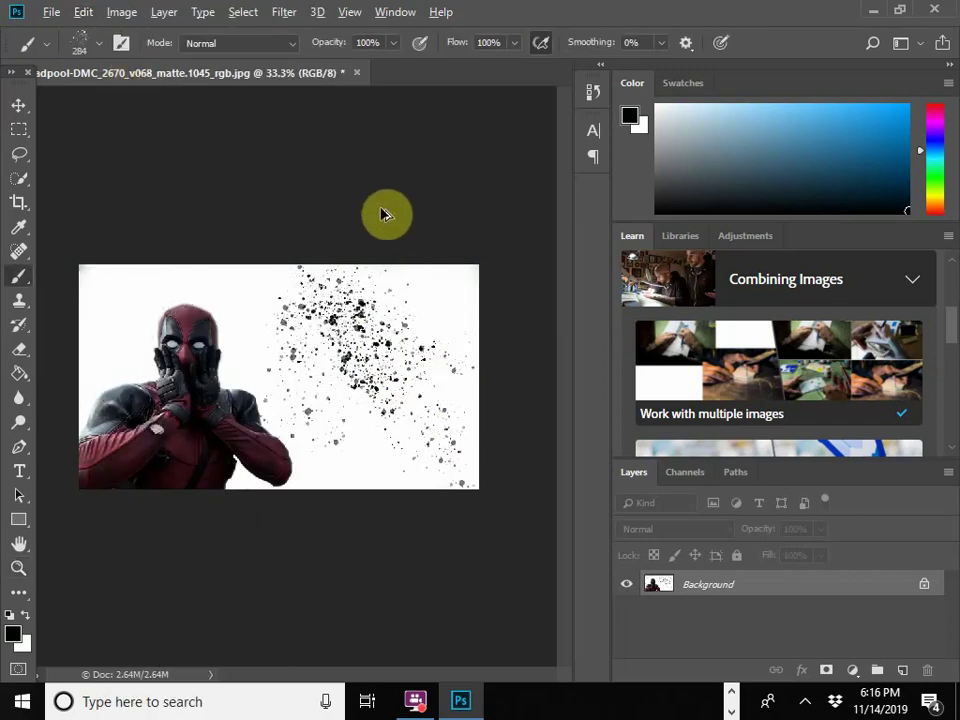
key(ctrl+alt+z)
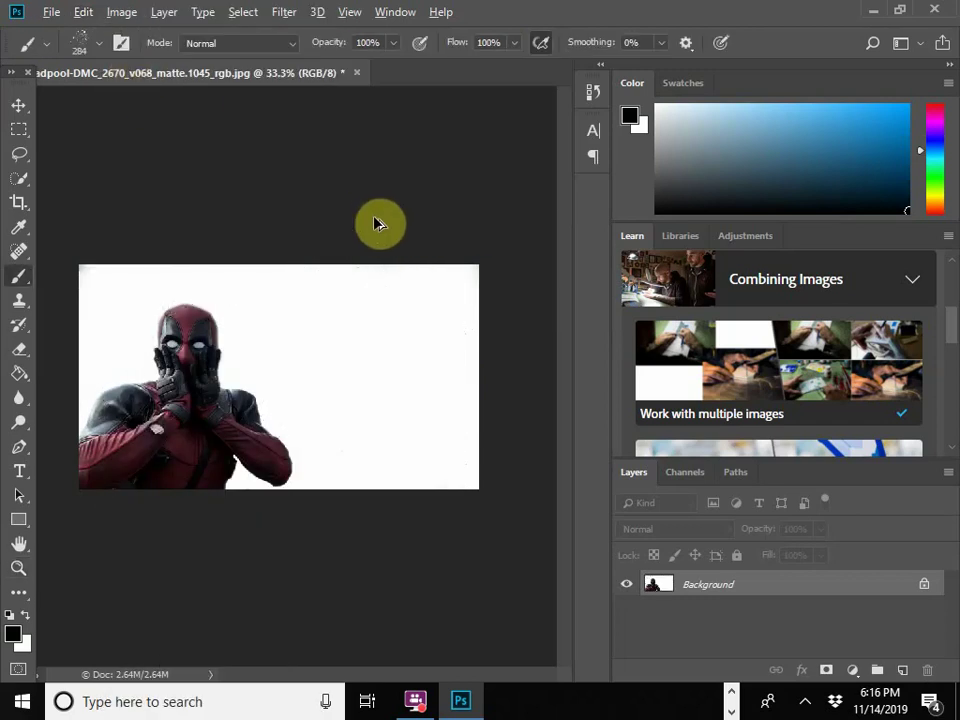
Choose the All Purpose Blend brush and pick a blue-grey painting colour.
click(90, 50)
scroll(118, 310, down, 5)
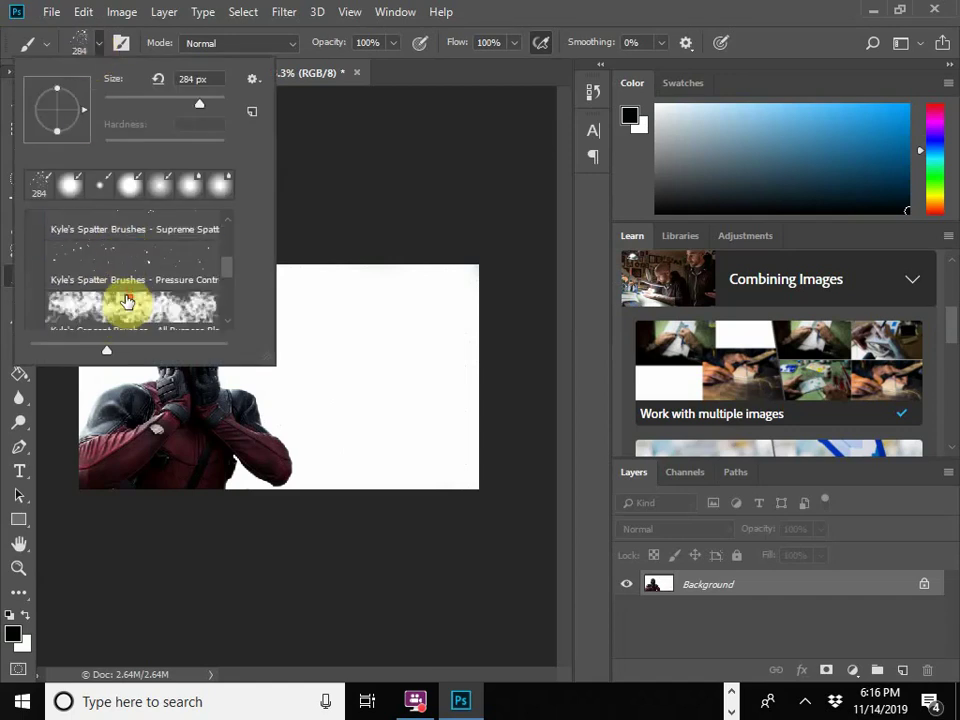
scroll(128, 302, down, 2)
scroll(128, 260, up, 1)
click(131, 247)
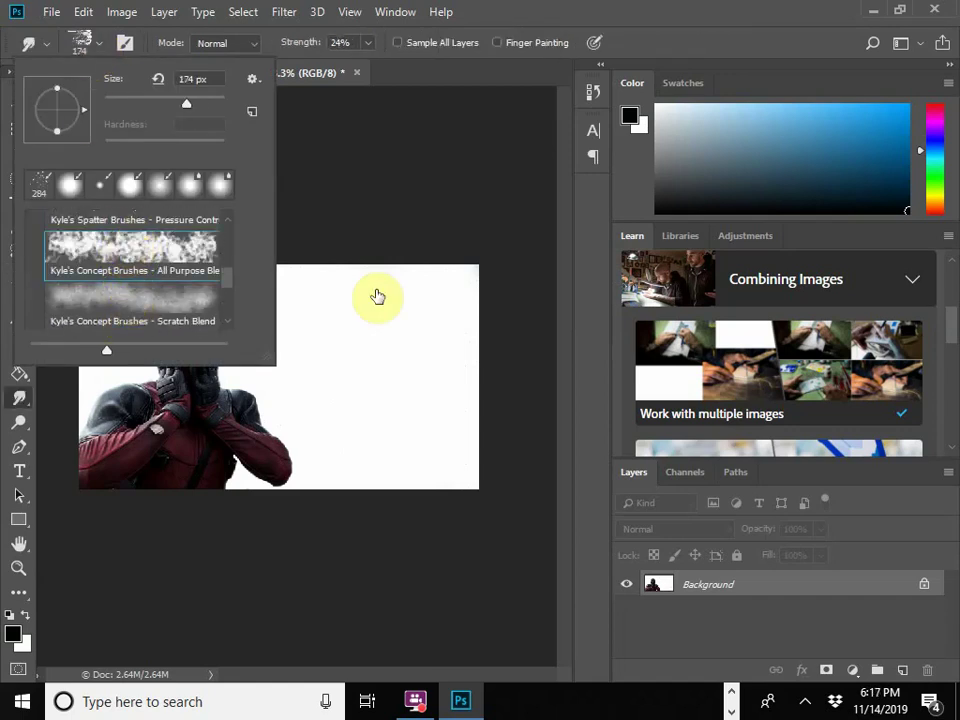
click(350, 335)
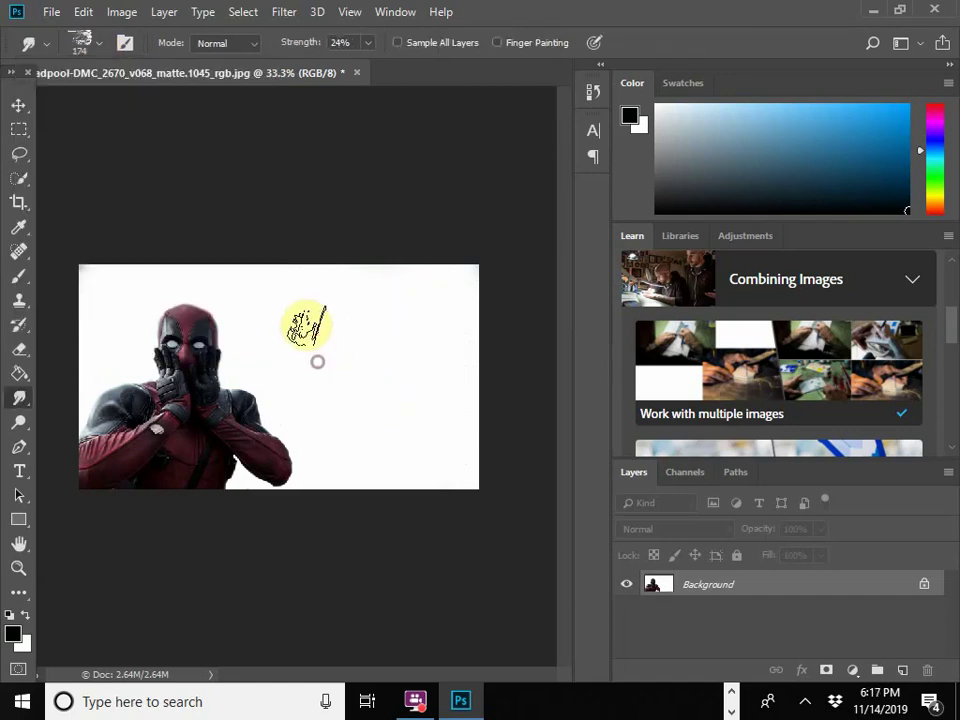
click(744, 169)
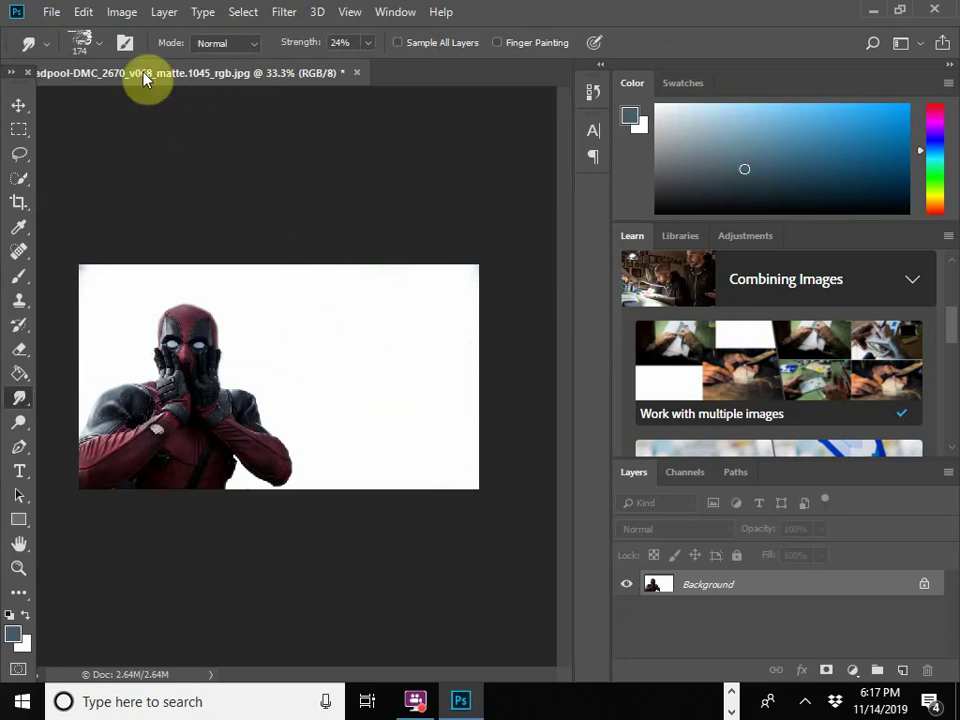
Switch to the Scratch Blend concept brush.
click(97, 43)
scroll(140, 287, down, 1)
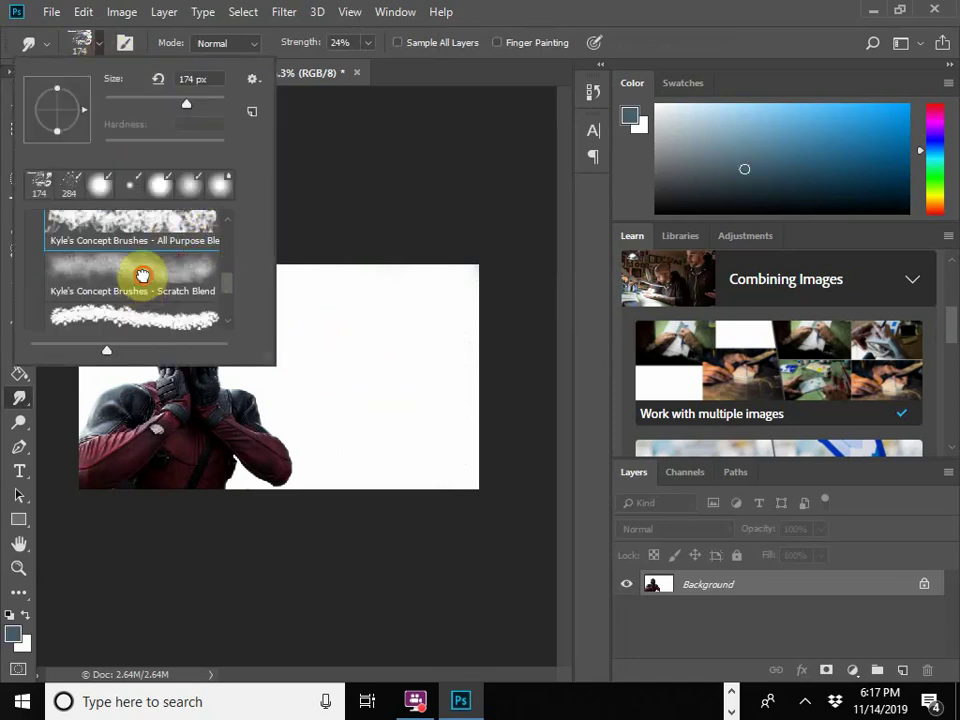
click(142, 275)
click(407, 390)
Select Dry Media's KYLE Ultimate Pencil Hard brush and draw a test loop.
click(97, 43)
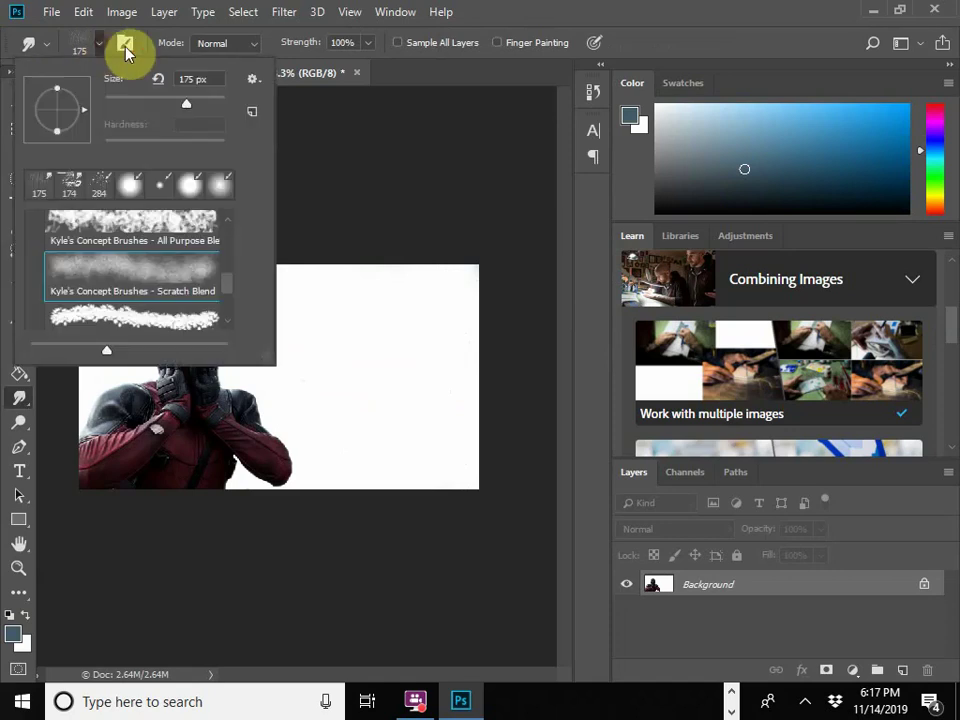
scroll(135, 272, up, 5)
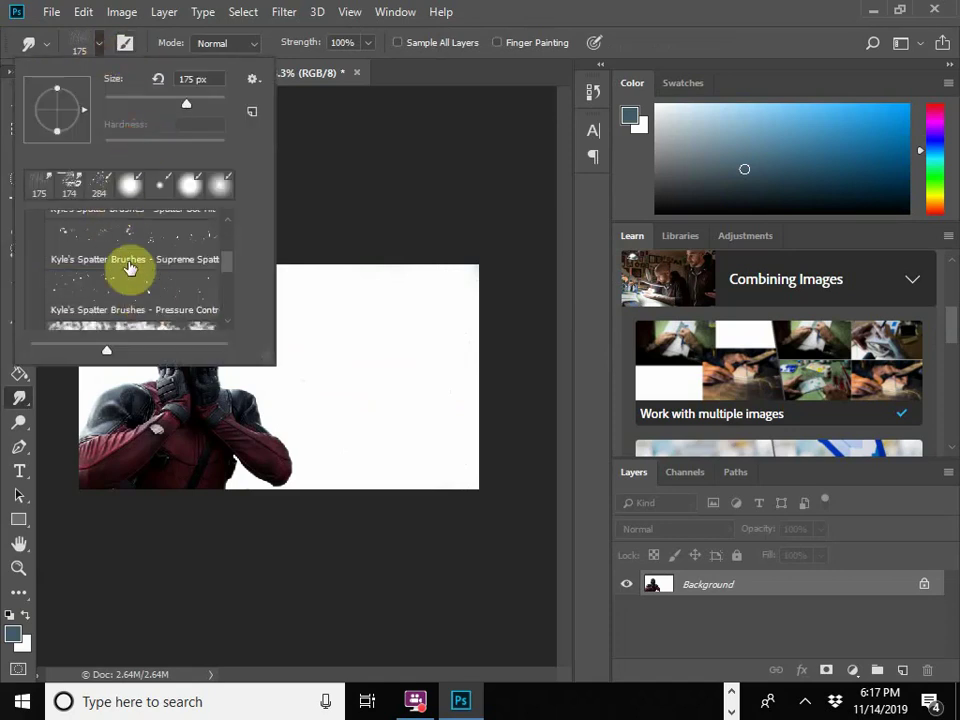
click(33, 230)
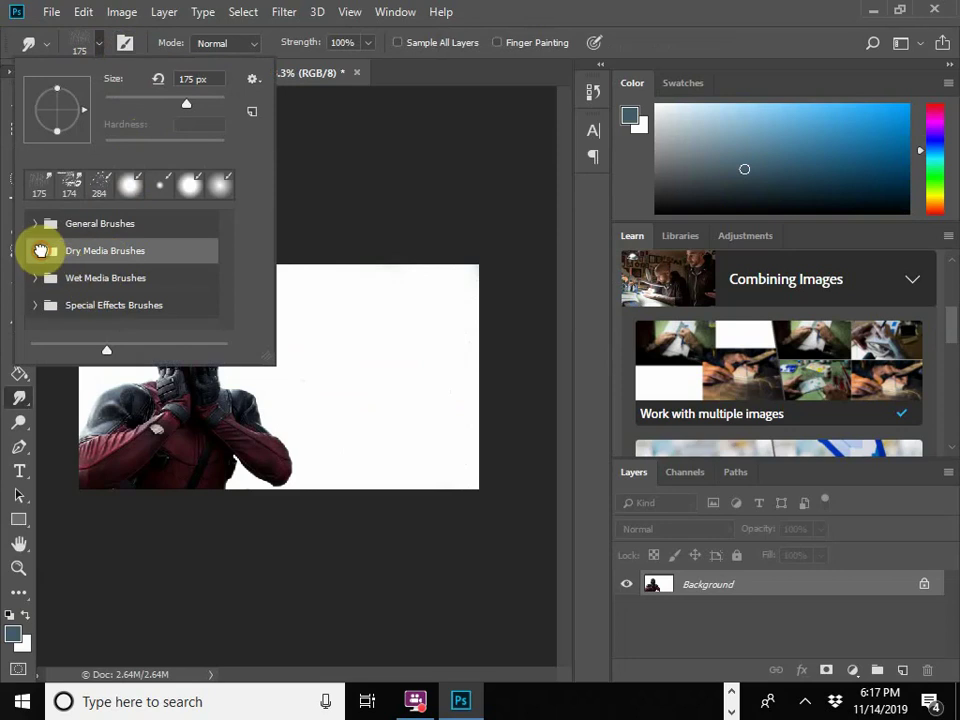
click(38, 250)
click(124, 284)
mouse_move(330, 372)
mouse_down()
mouse_move(382, 379)
mouse_move(446, 459)
mouse_move(409, 326)
mouse_move(313, 345)
mouse_up()
Undo the test loop and choose the KYLE Ultimate Charcoal Pencil brush.
key(ctrl+z)
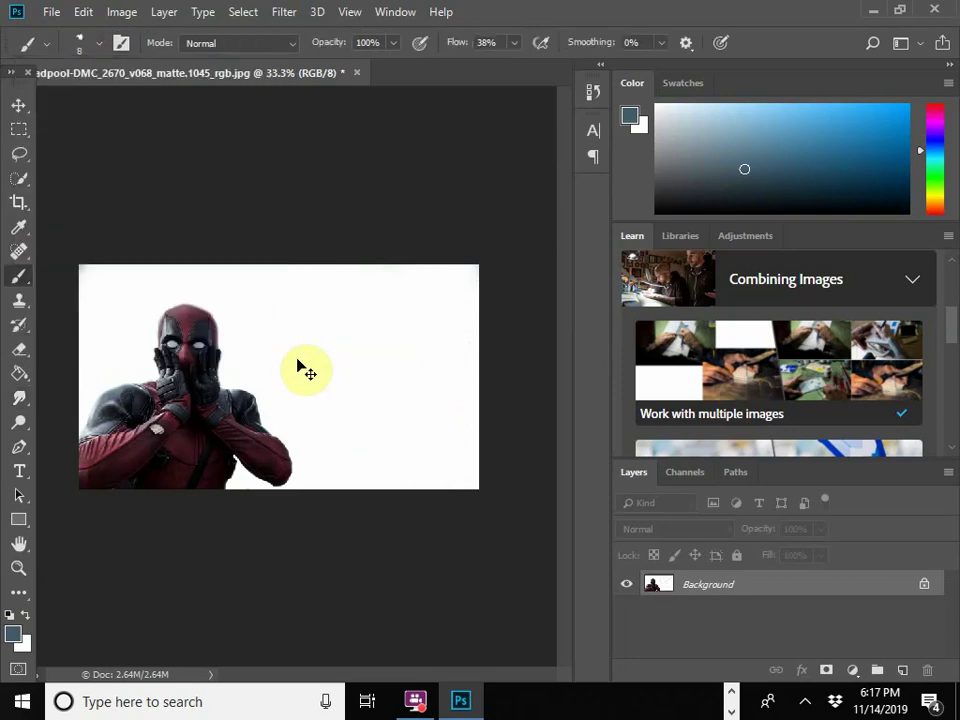
click(98, 46)
scroll(146, 304, down, 4)
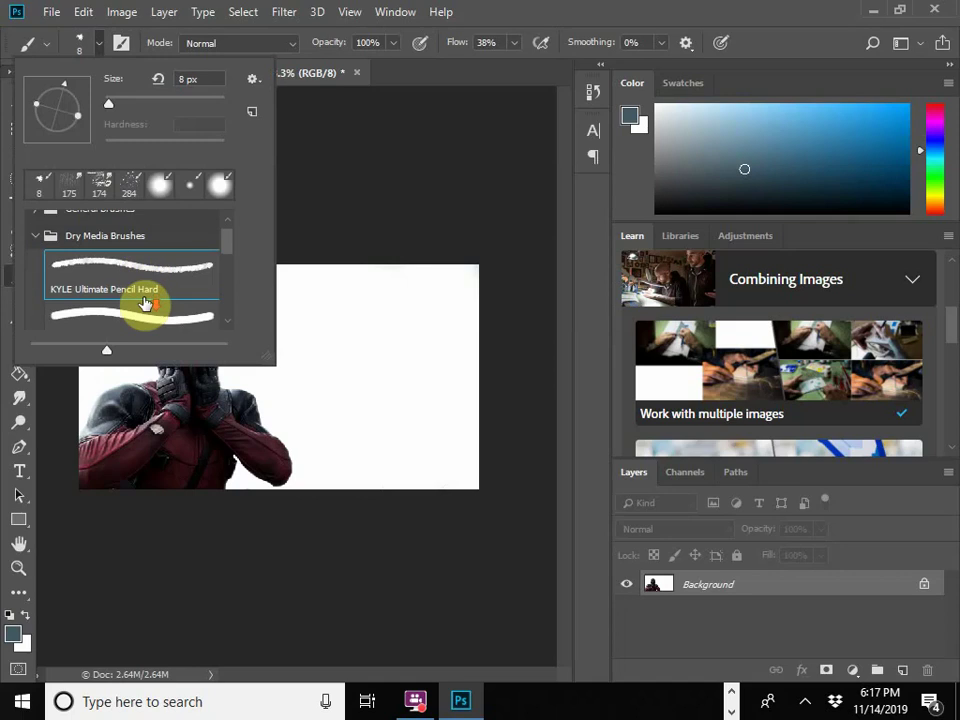
scroll(148, 310, down, 1)
scroll(145, 285, up, 1)
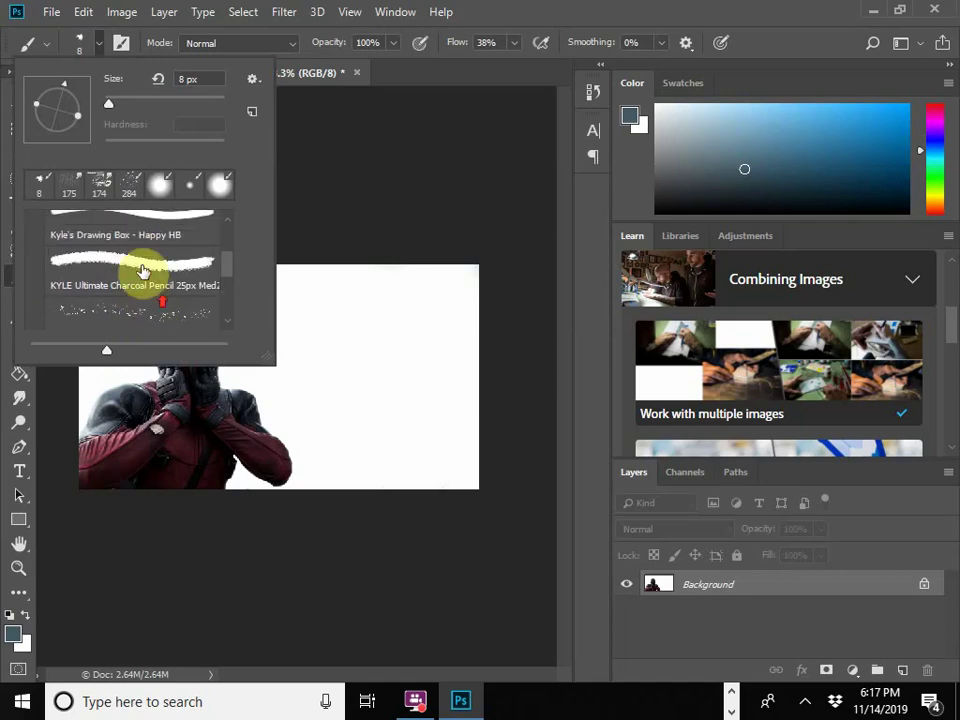
click(141, 259)
click(100, 44)
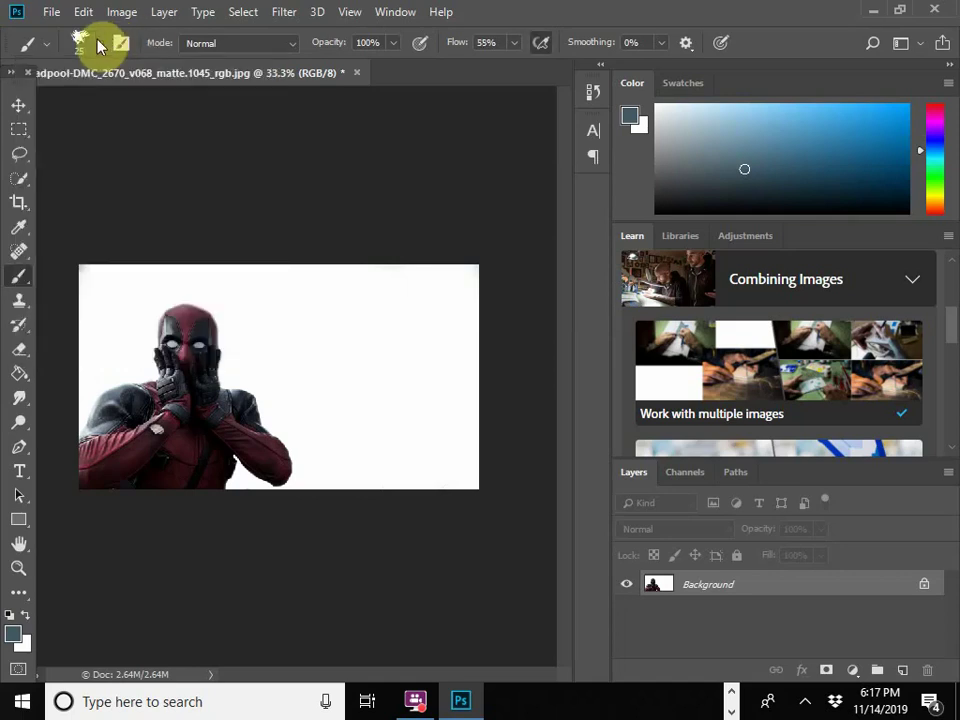
Set the charcoal brush to 66 px, paint a test stroke, then undo it.
click(95, 43)
drag(119, 108, 141, 103)
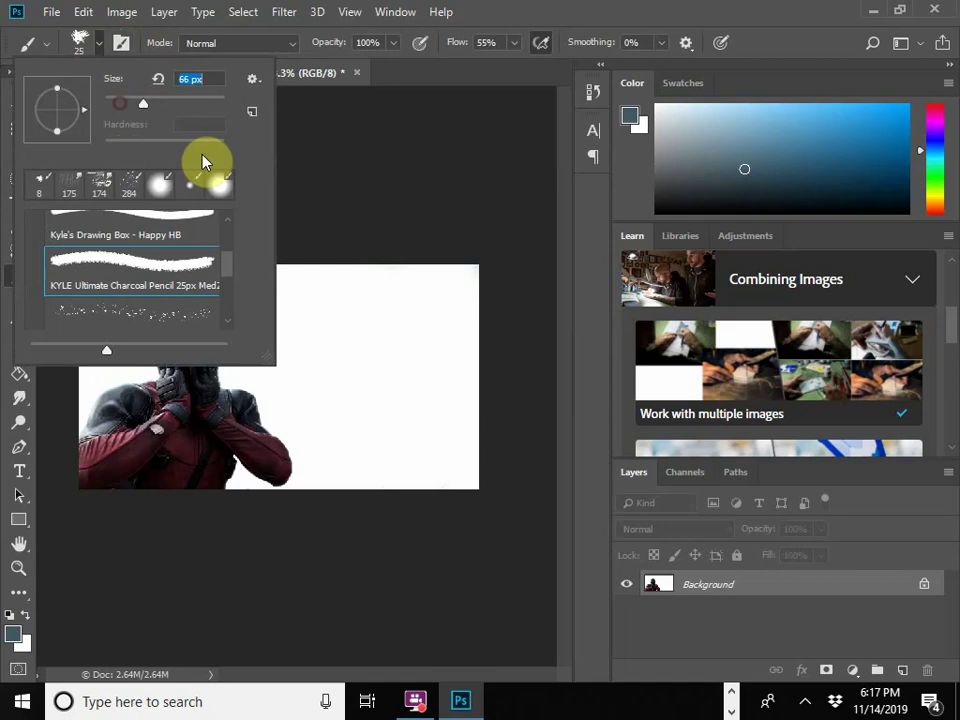
mouse_move(377, 343)
mouse_down()
mouse_move(360, 379)
mouse_move(375, 324)
mouse_move(290, 300)
mouse_up()
mouse_move(346, 285)
mouse_down()
mouse_move(355, 356)
mouse_move(475, 498)
mouse_move(485, 368)
mouse_move(148, 268)
mouse_move(97, 313)
mouse_move(45, 335)
mouse_move(123, 241)
mouse_move(323, 381)
mouse_move(407, 573)
mouse_move(456, 342)
mouse_move(360, 248)
mouse_move(291, 344)
mouse_move(361, 532)
mouse_up()
key(ctrl+z)
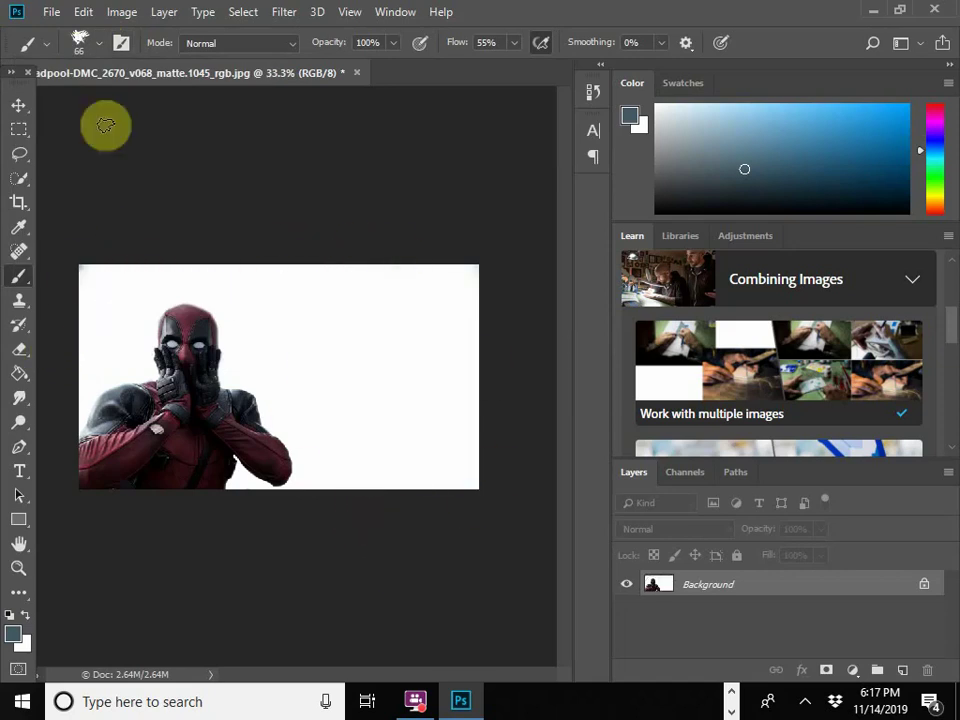
Expand the Wet Media Brushes group to find Kyle's Impressionist Blender 1.
click(79, 42)
scroll(77, 252, down, 1)
scroll(77, 252, down, 3)
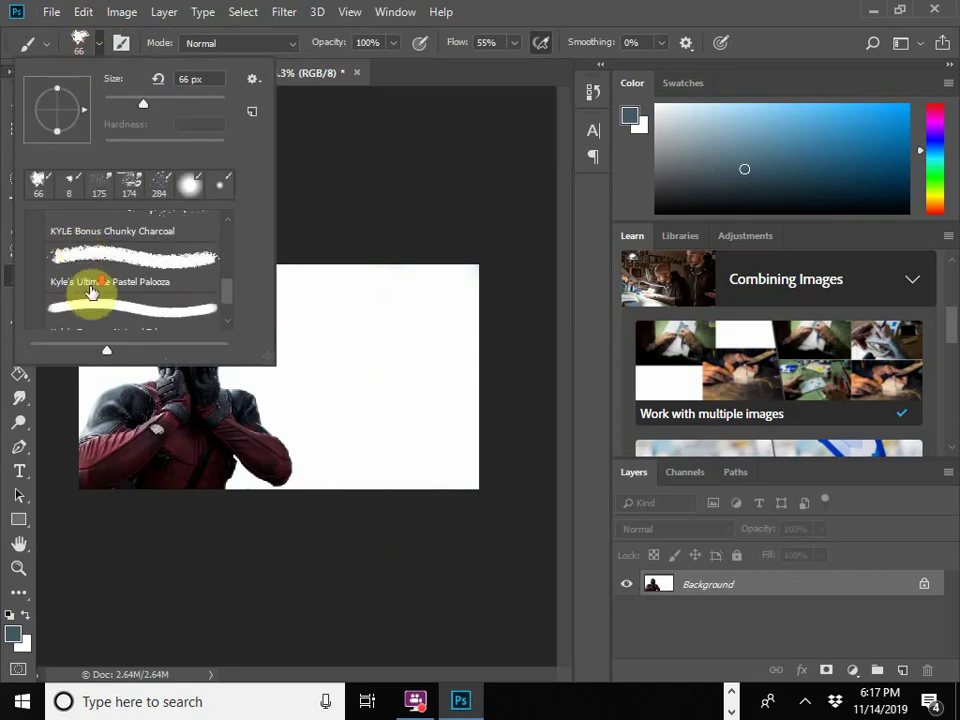
click(37, 288)
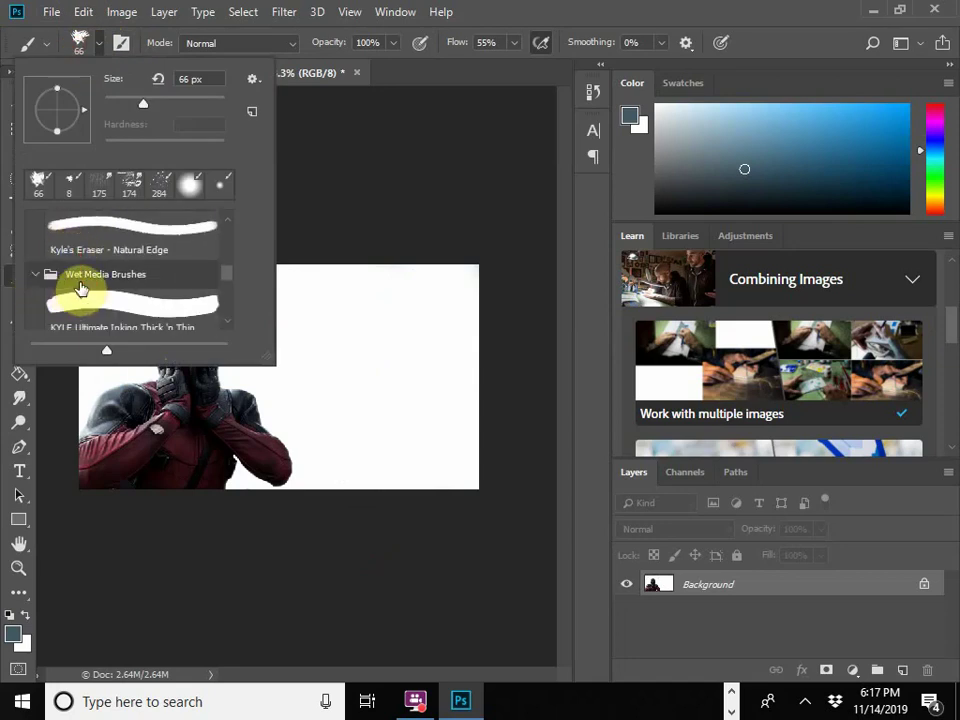
scroll(90, 287, down, 2)
scroll(124, 294, down, 4)
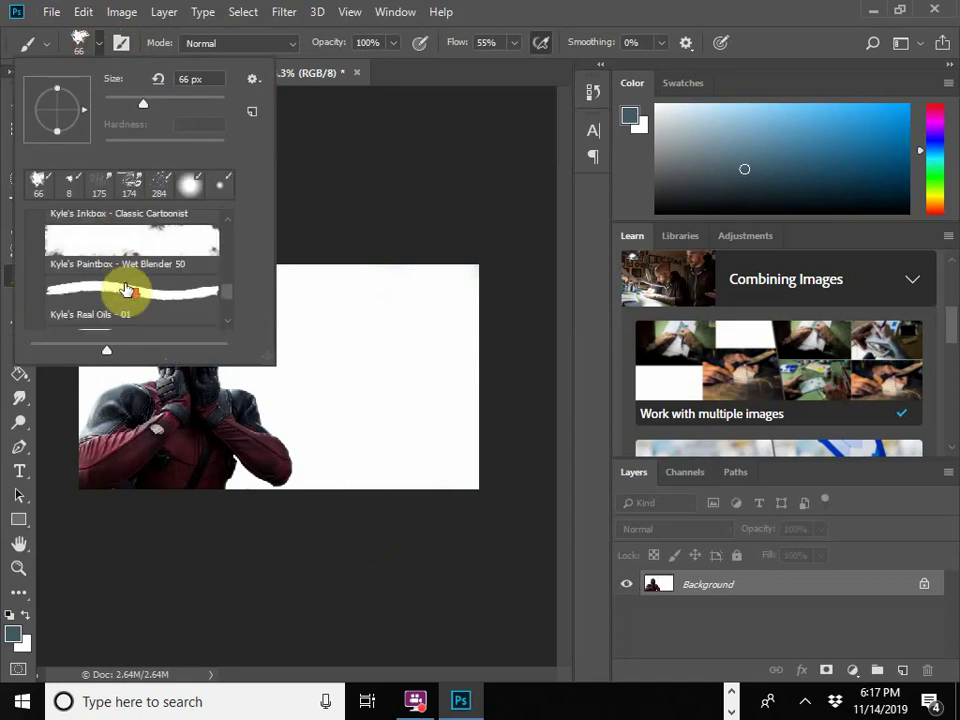
Select Kyle's Impressionist Blender 1 brush and smudge test streaks across the image's right side.
click(143, 287)
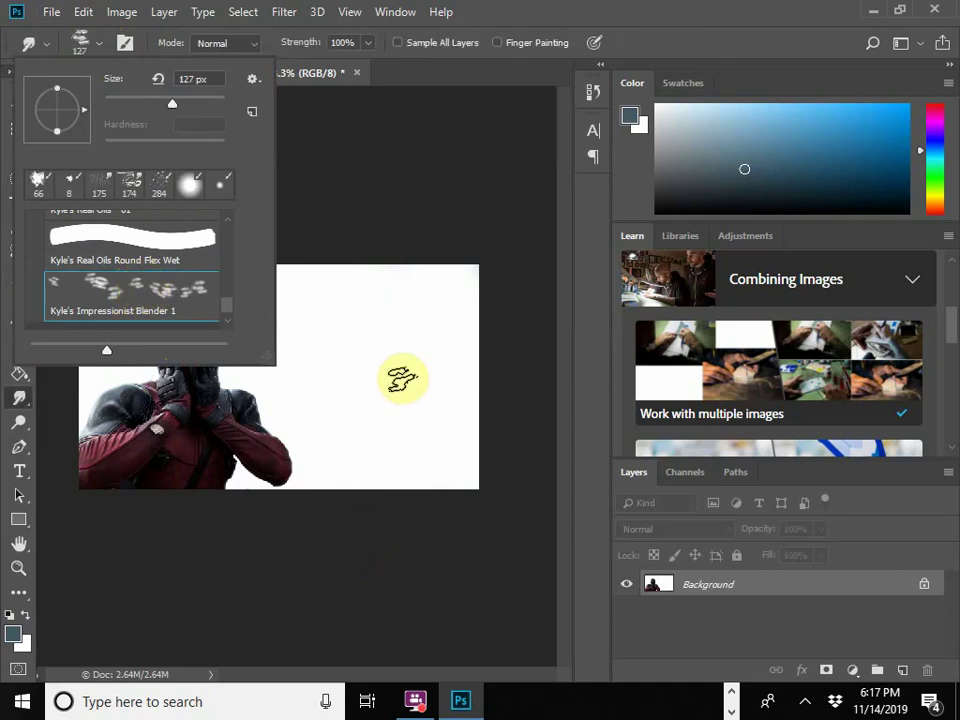
click(399, 377)
drag(463, 355, 439, 455)
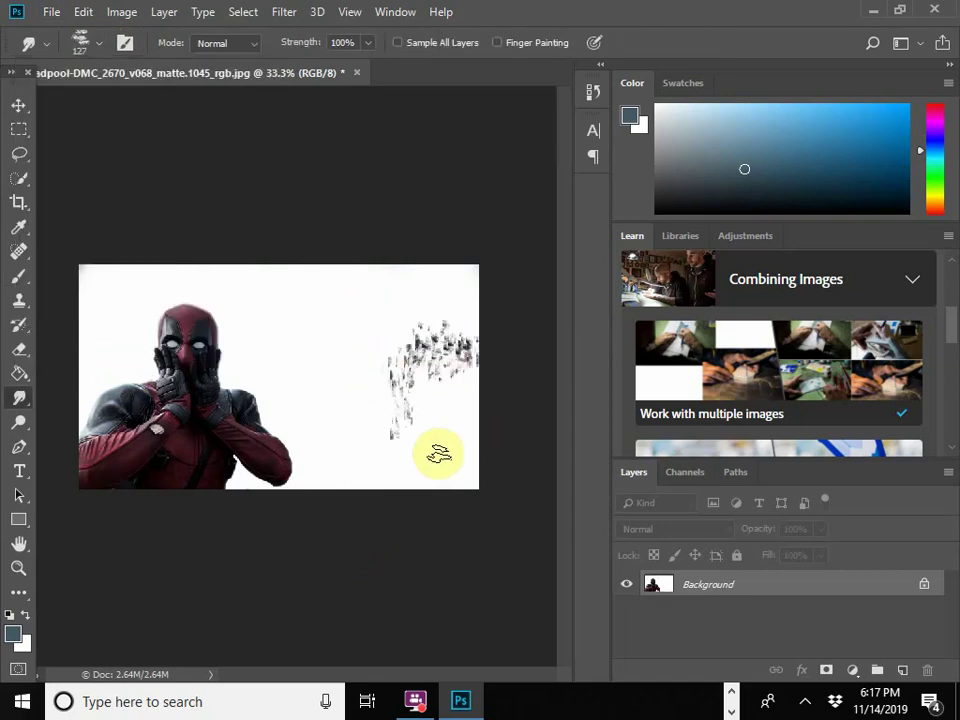
mouse_move(425, 375)
mouse_down()
mouse_move(328, 326)
mouse_move(437, 463)
mouse_move(294, 328)
mouse_move(497, 313)
mouse_move(403, 354)
mouse_move(407, 429)
mouse_move(405, 262)
mouse_up()
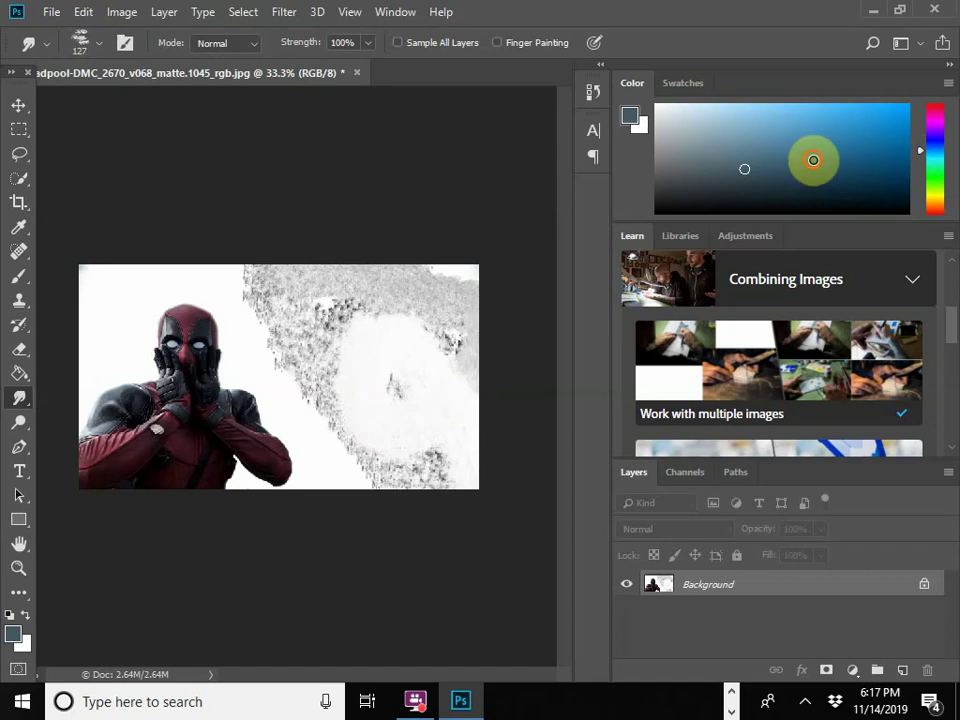
Set the foreground colour to a dark olive yellow in the Color panel.
click(812, 159)
click(933, 195)
click(853, 171)
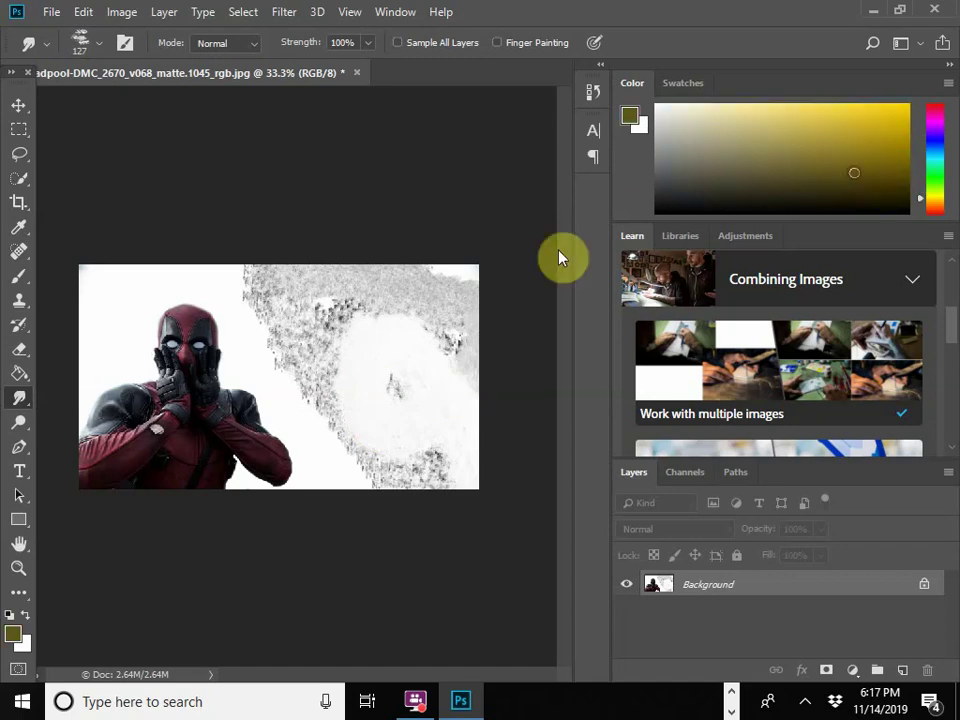
Undo the smudge strokes, try a diagonal smudge streak, then undo it as well.
key(ctrl+z)
key(ctrl+shift+z)
key(ctrl+z)
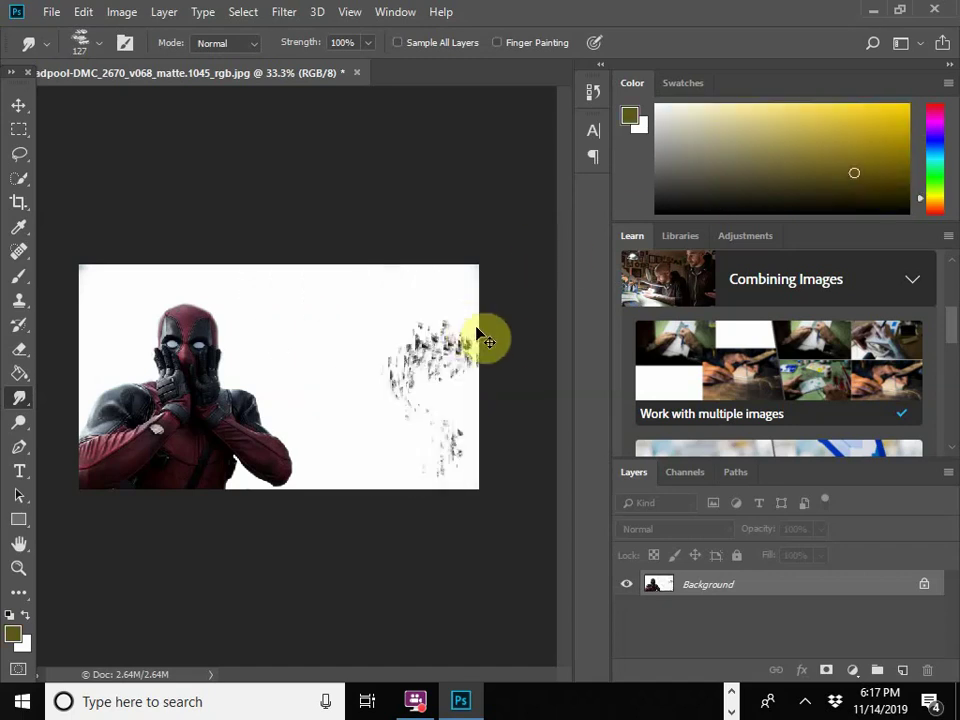
key(ctrl+shift+z)
key(ctrl+z)
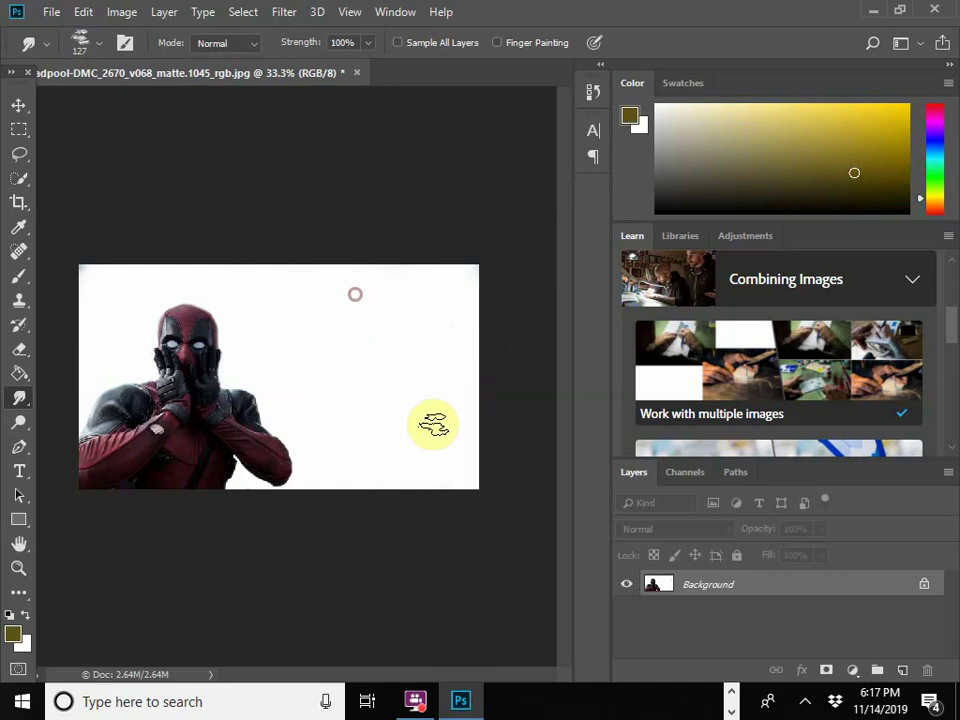
drag(430, 485, 272, 253)
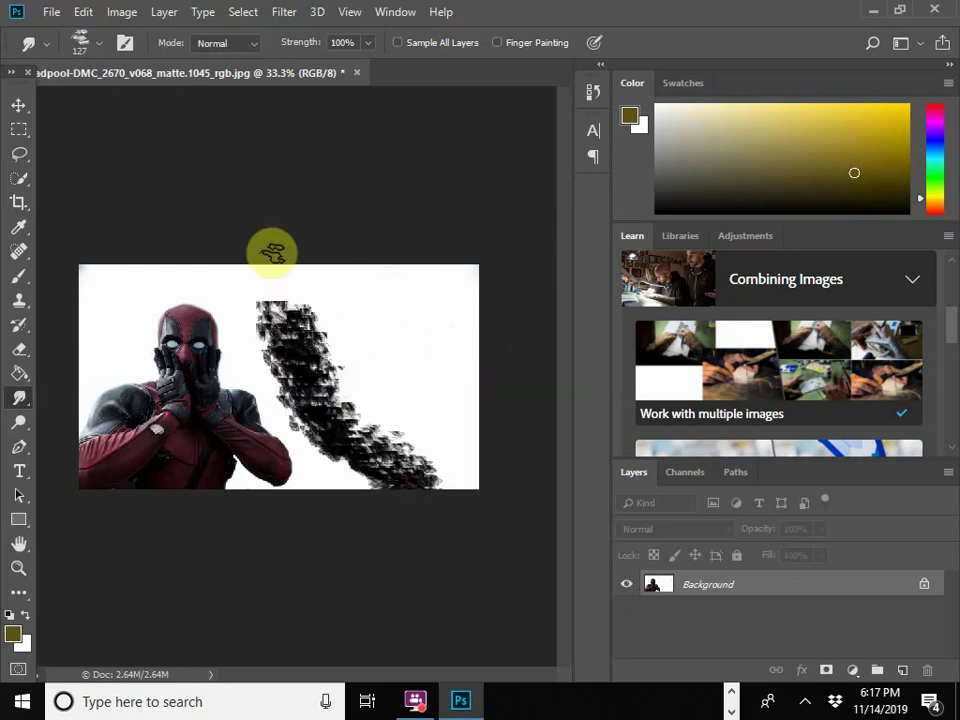
mouse_move(400, 264)
mouse_down()
mouse_move(431, 374)
mouse_move(386, 321)
mouse_move(420, 499)
mouse_move(270, 381)
mouse_move(191, 285)
mouse_up()
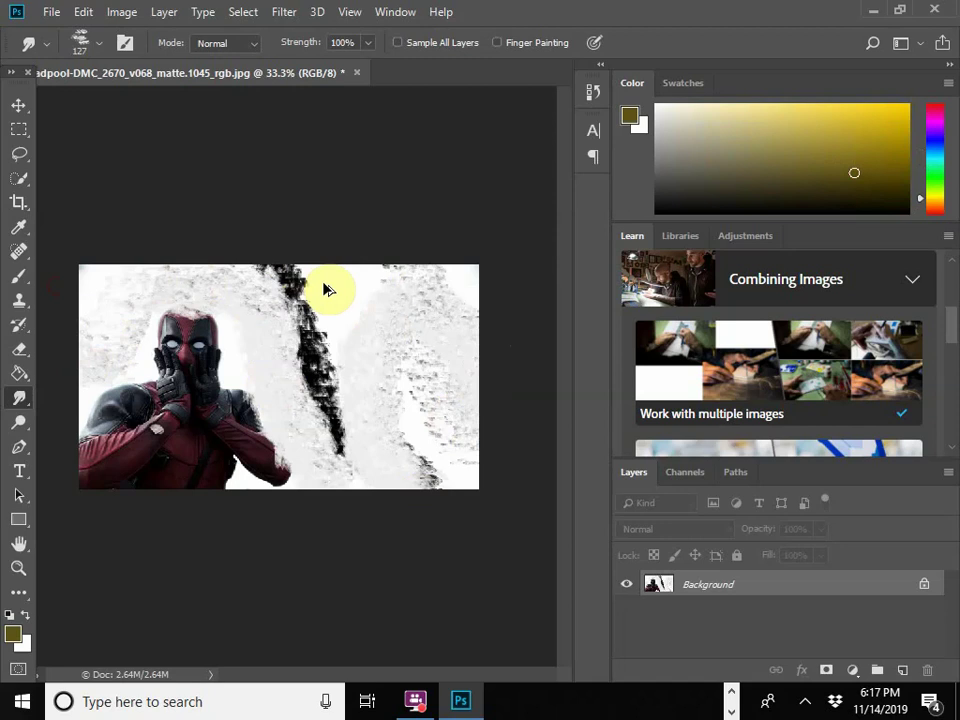
key(ctrl+z)
key(ctrl+z)
key(ctrl+z)
key(ctrl+z)
Open the Brush Preset picker and browse the Special Effects Brushes group.
click(52, 12)
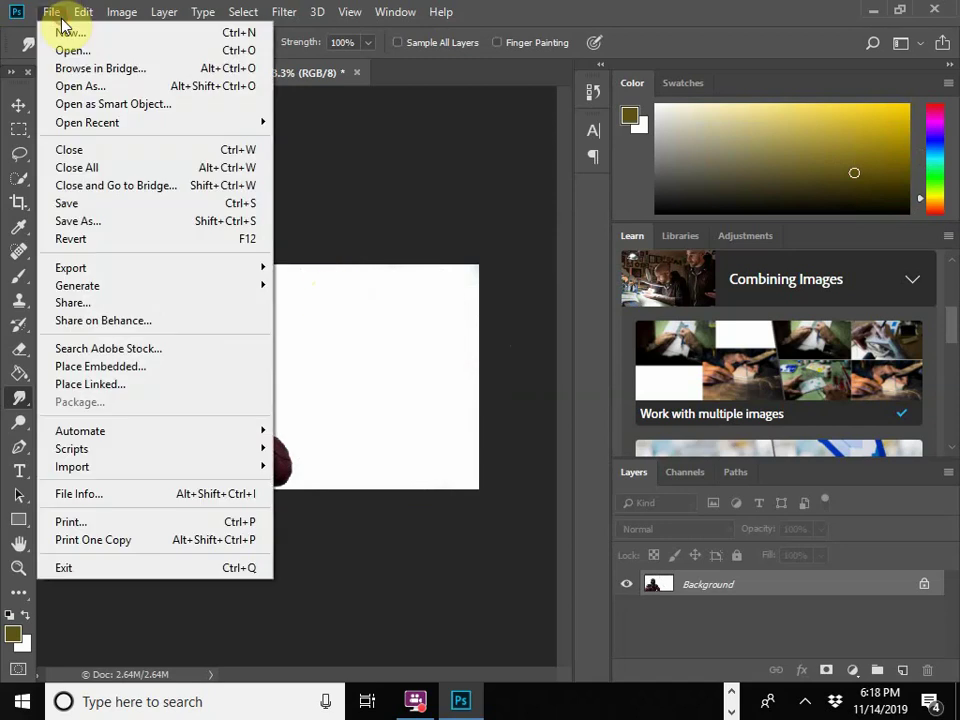
click(85, 41)
click(80, 42)
scroll(145, 328, down, 1)
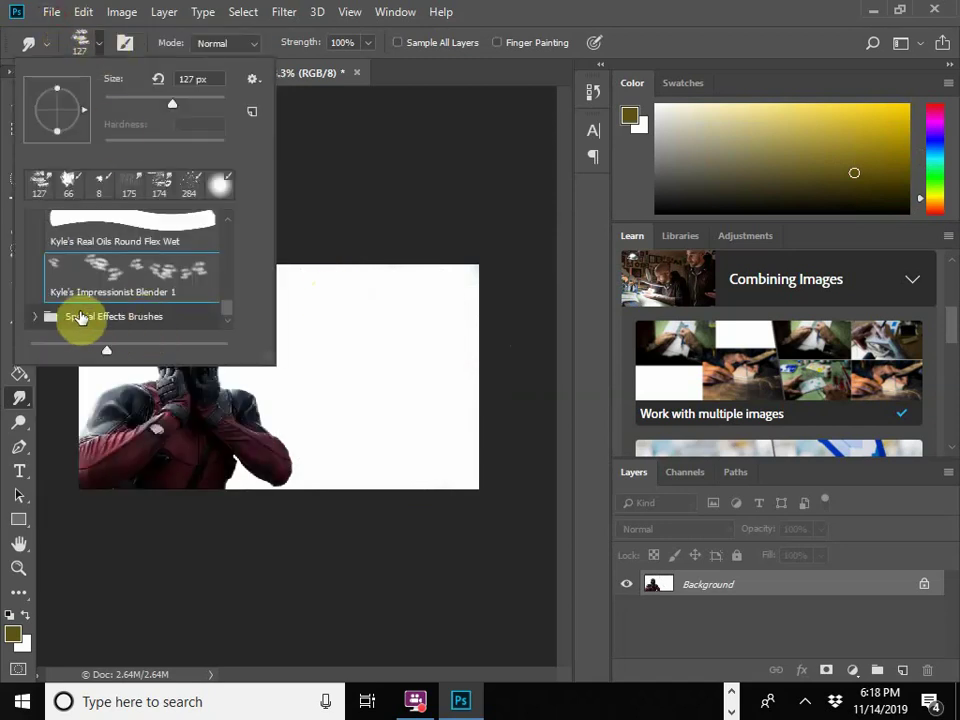
click(79, 318)
scroll(124, 306, down, 6)
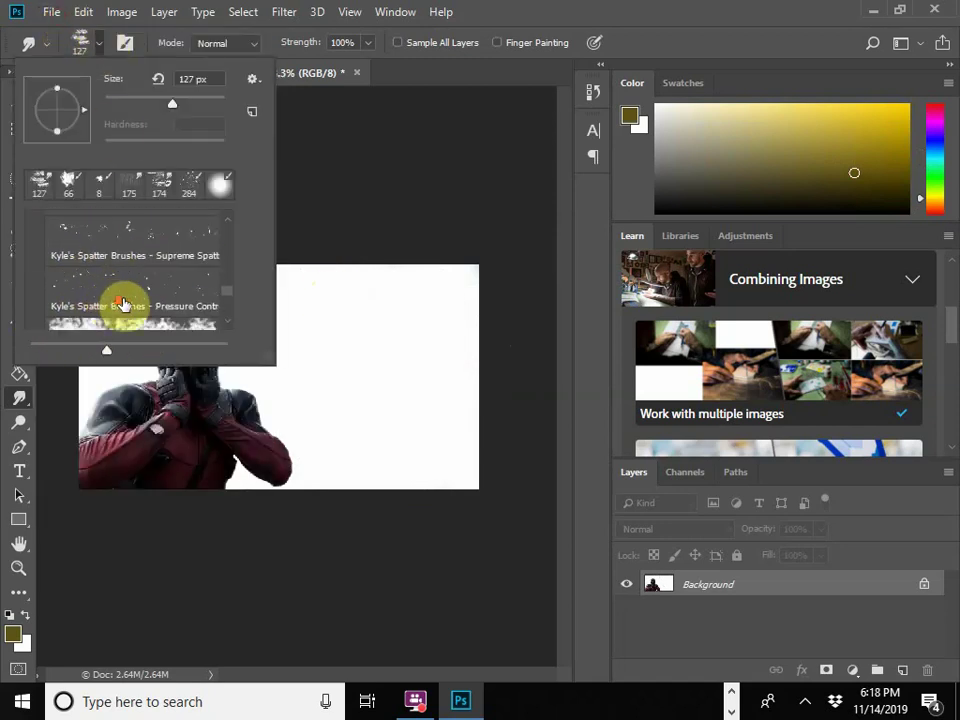
scroll(135, 250, up, 1)
scroll(128, 223, up, 6)
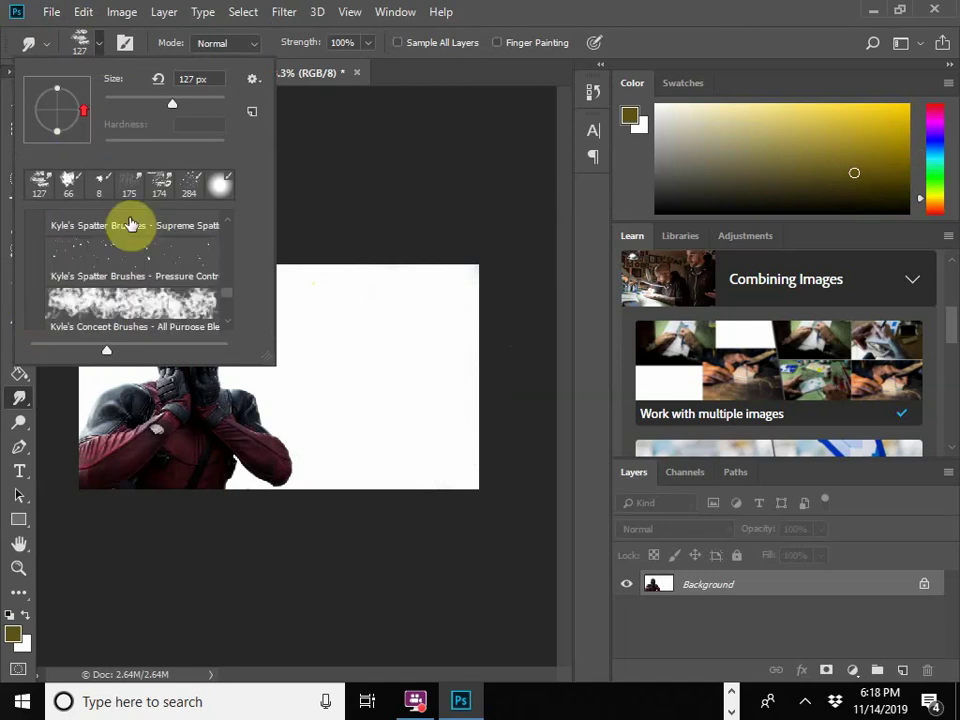
drag(228, 290, 226, 225)
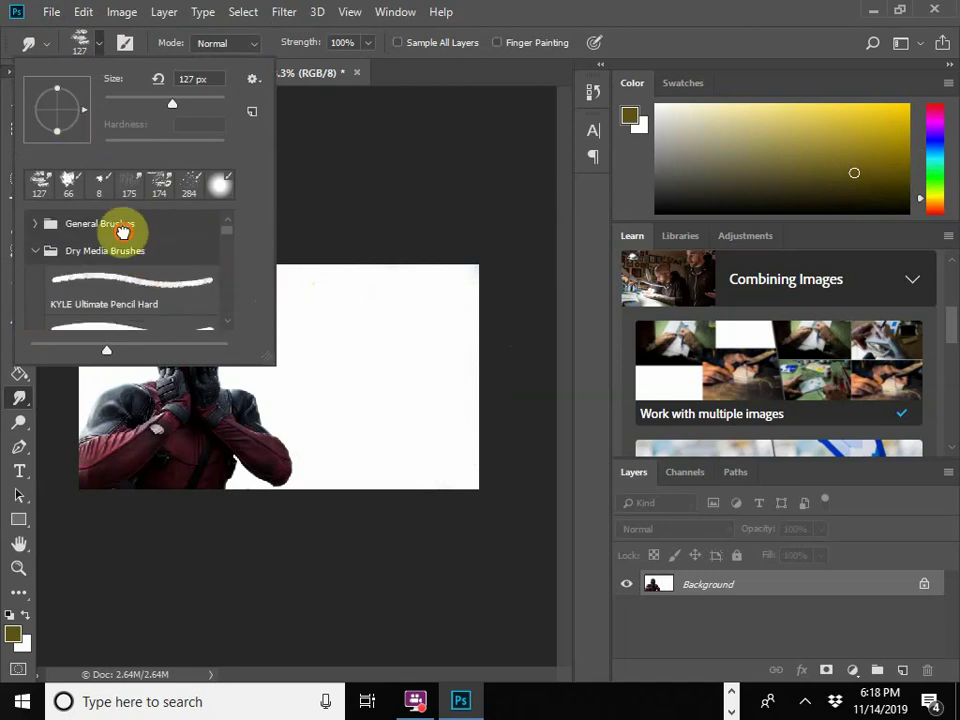
Browse the General Brushes, then select the 284 px spatter brush.
click(32, 228)
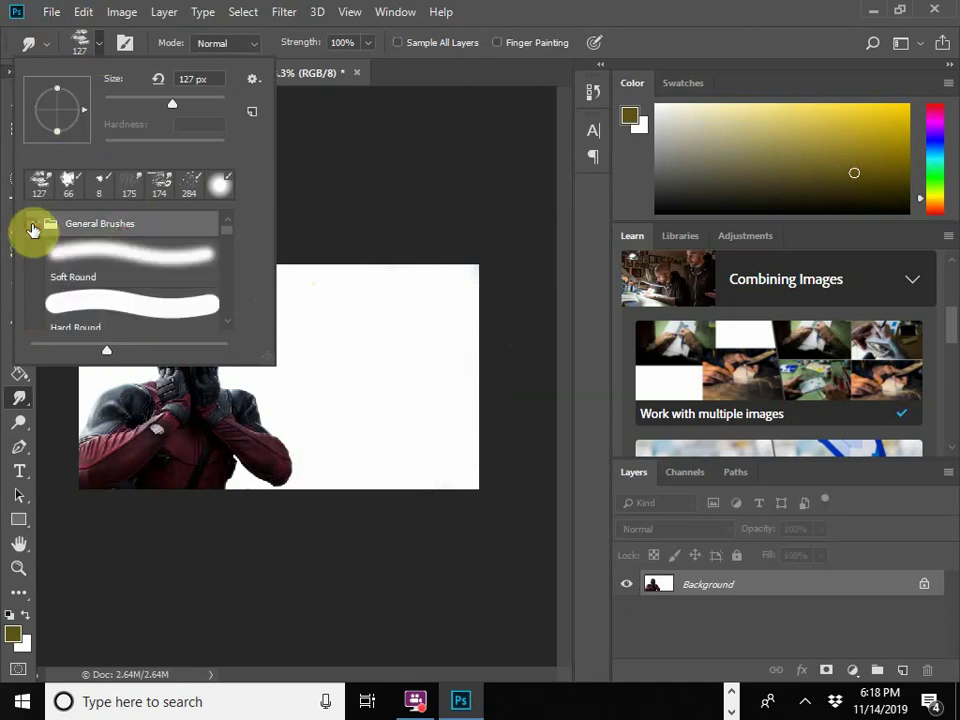
scroll(174, 298, down, 3)
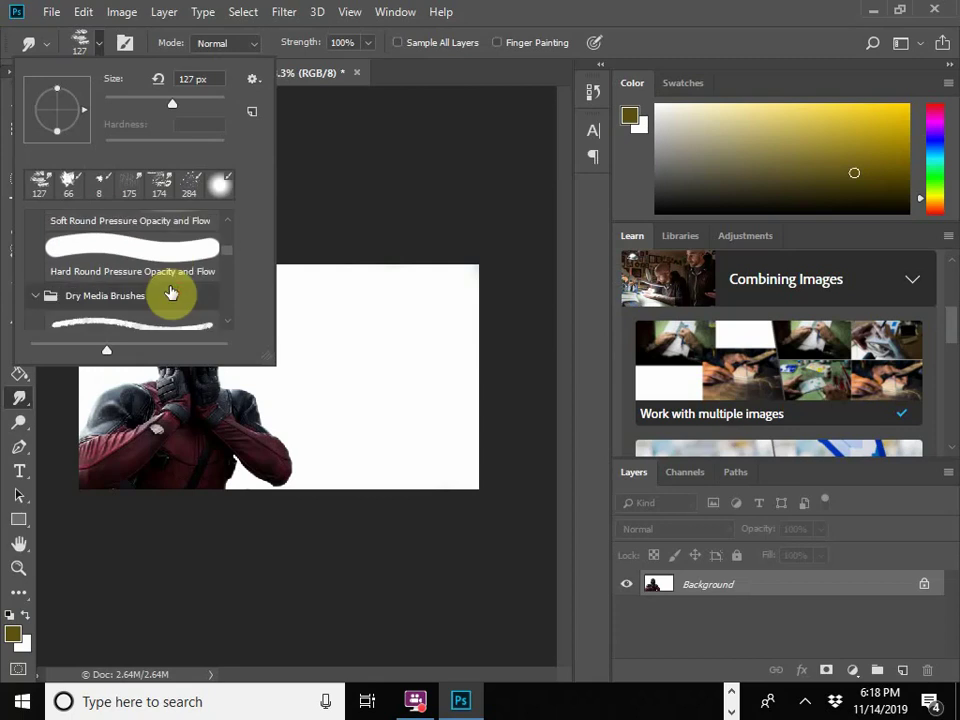
scroll(152, 276, up, 3)
scroll(156, 289, down, 1)
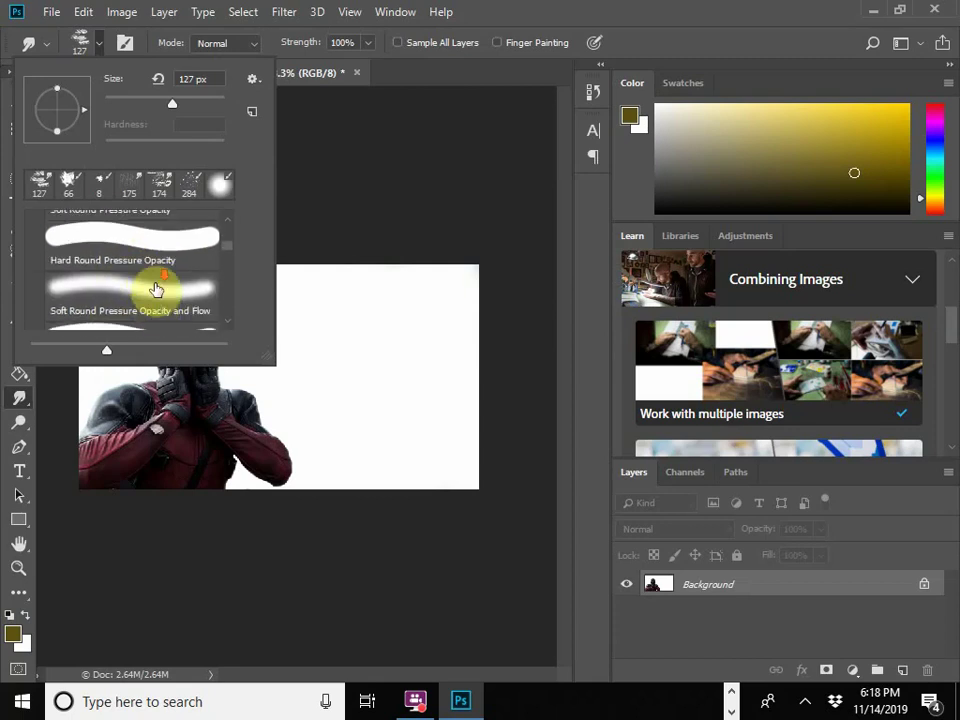
click(112, 212)
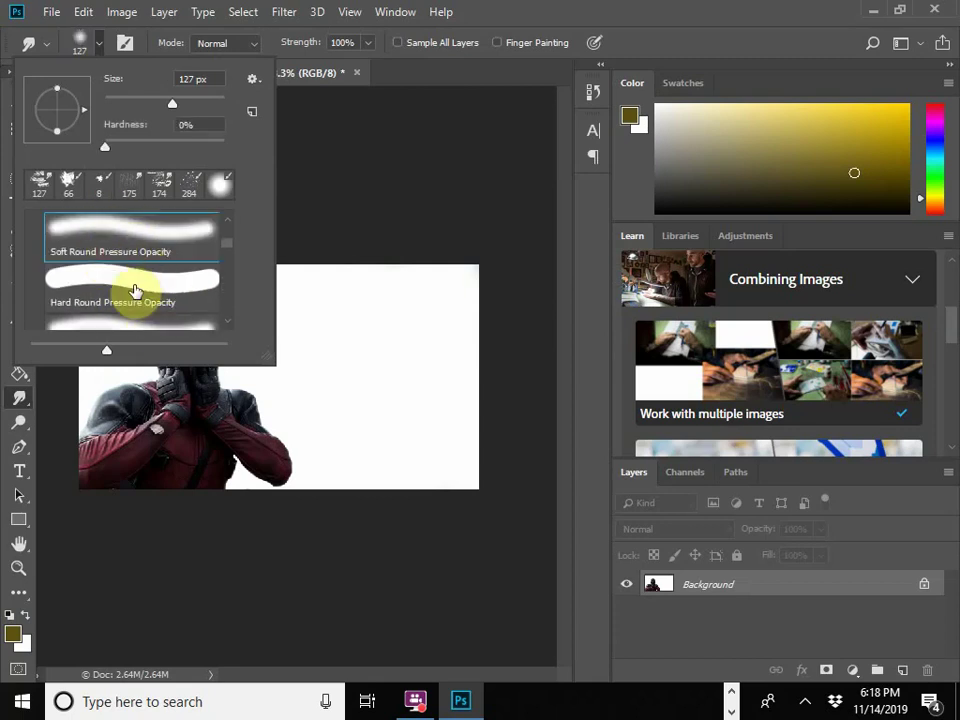
scroll(129, 274, down, 2)
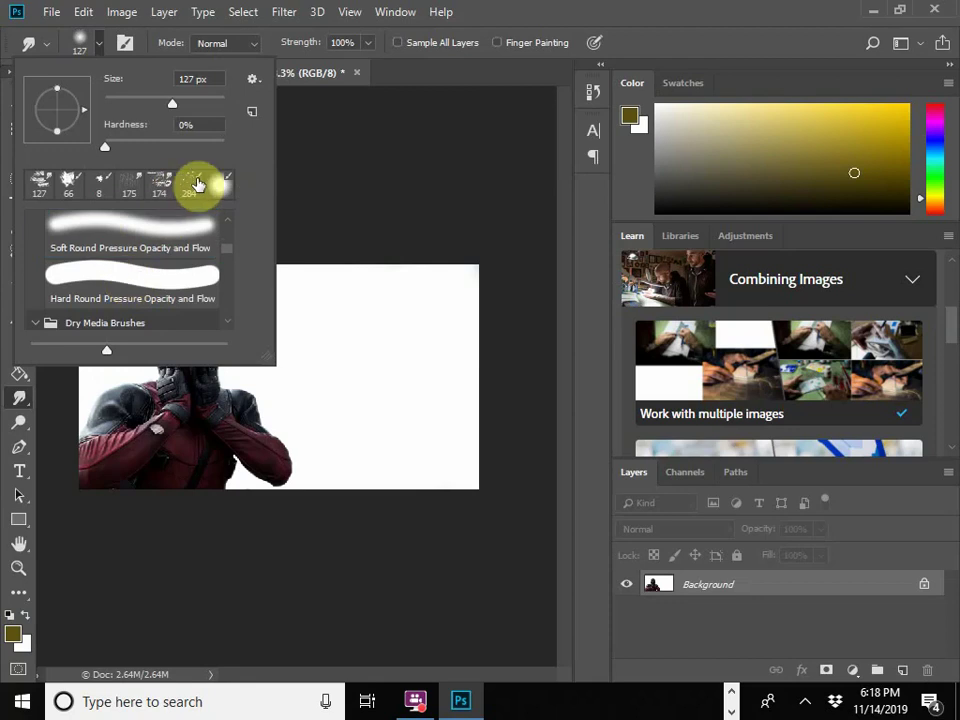
click(193, 184)
Paint olive spatter strokes with the 284 px brush, heaviest along the right edge.
scroll(135, 280, down, 1)
mouse_move(338, 348)
mouse_down()
mouse_move(400, 392)
mouse_move(415, 388)
mouse_move(405, 313)
mouse_move(443, 312)
mouse_move(465, 405)
mouse_move(445, 480)
mouse_move(233, 285)
mouse_move(180, 252)
mouse_move(128, 262)
mouse_move(120, 302)
mouse_move(100, 325)
mouse_move(107, 268)
mouse_up()
mouse_move(392, 484)
mouse_down()
mouse_move(439, 497)
mouse_move(435, 288)
mouse_move(408, 246)
mouse_move(485, 314)
mouse_move(473, 306)
mouse_move(486, 509)
mouse_move(503, 374)
mouse_move(388, 183)
mouse_move(383, 210)
mouse_move(456, 287)
mouse_move(460, 268)
mouse_move(421, 253)
mouse_move(494, 562)
mouse_up()
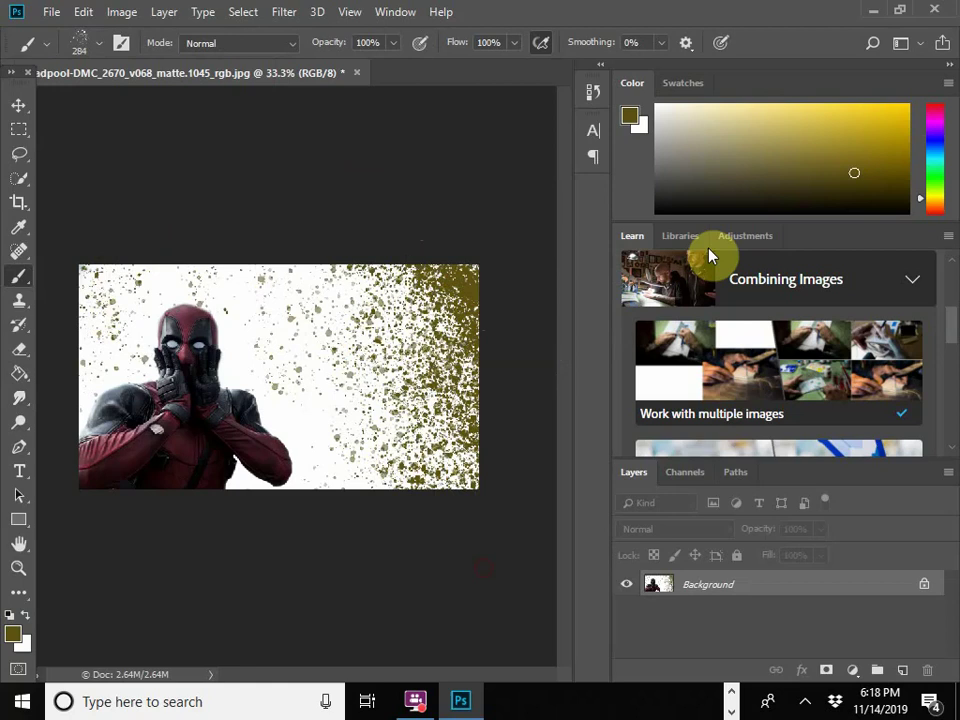